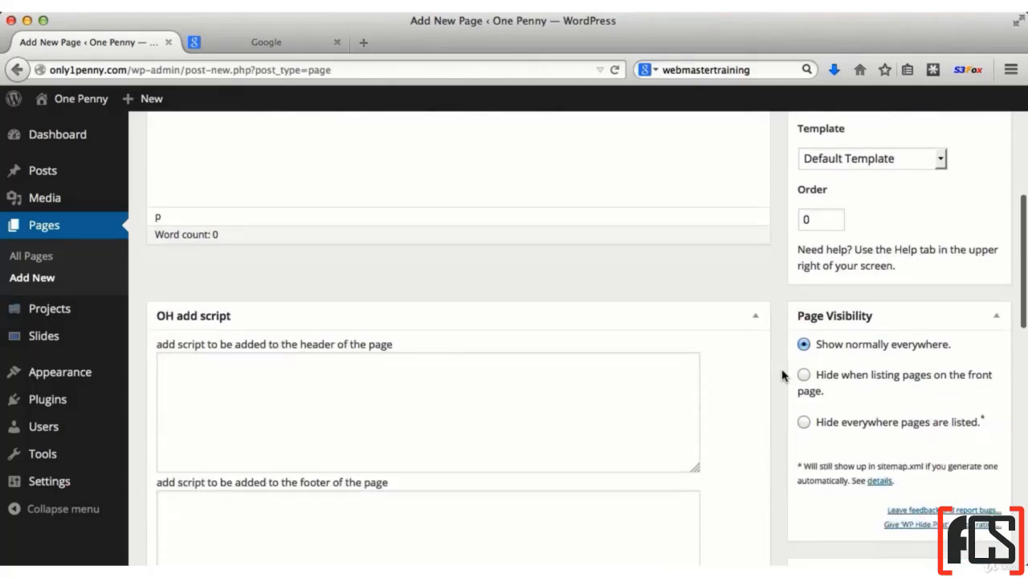
scroll(236, 315, down, 3)
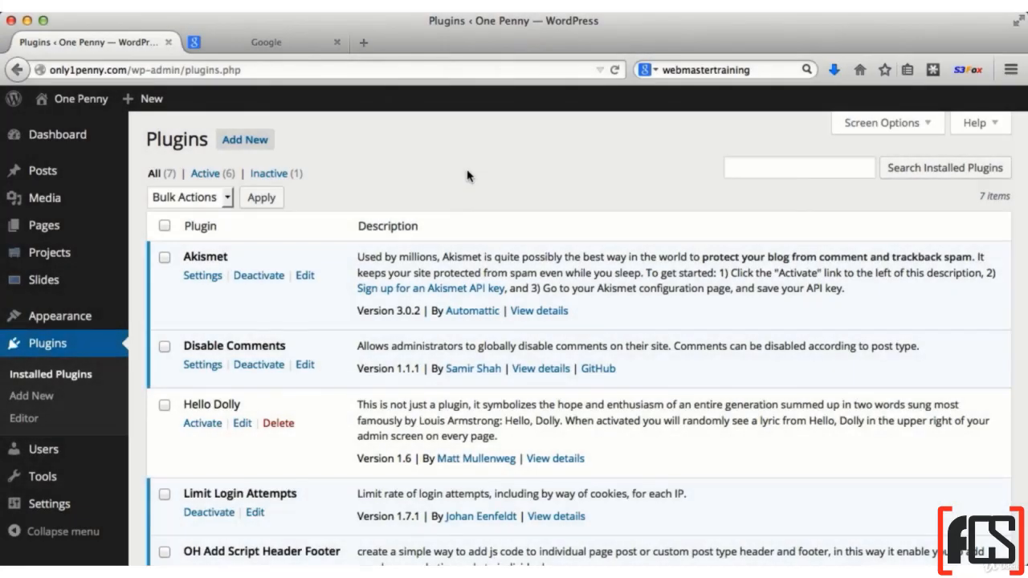
Look through the installed plugins list for the OH Add Script Header Footer plugin
scroll(344, 387, down, 5)
drag(340, 389, 184, 391)
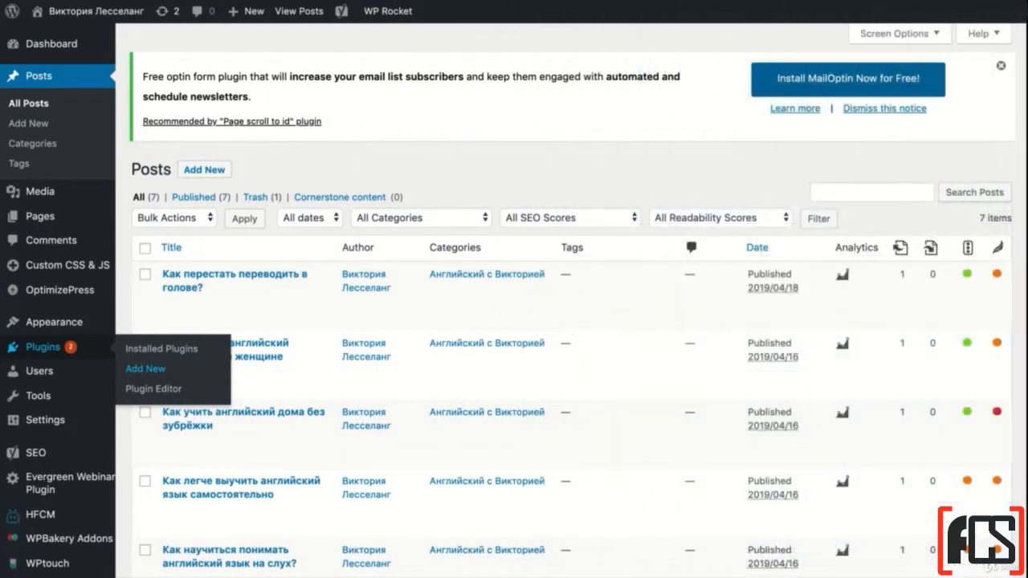
Search for new plugins with the keywords "oh add script header footer"
click(145, 368)
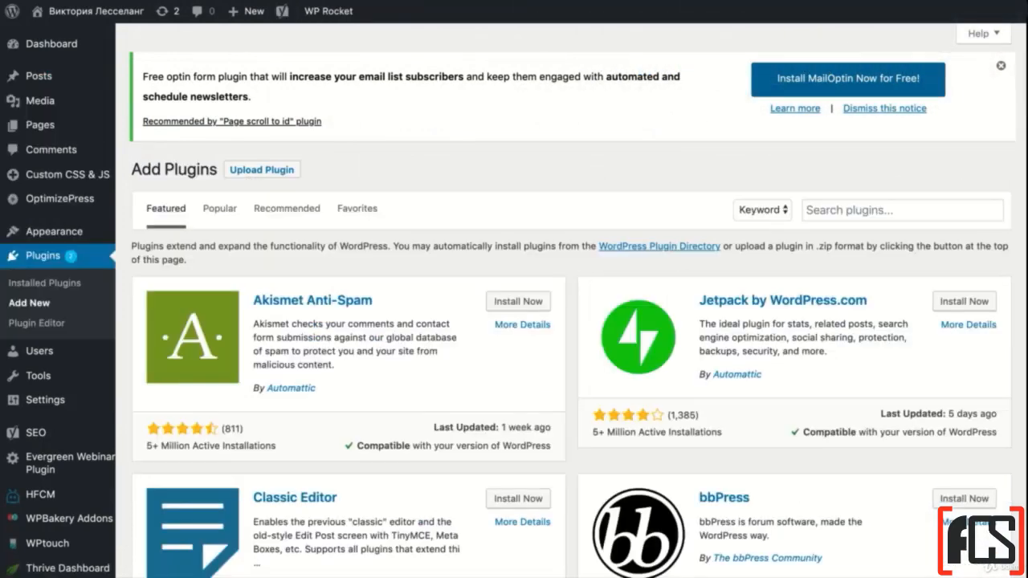
click(817, 209)
text(oh add)
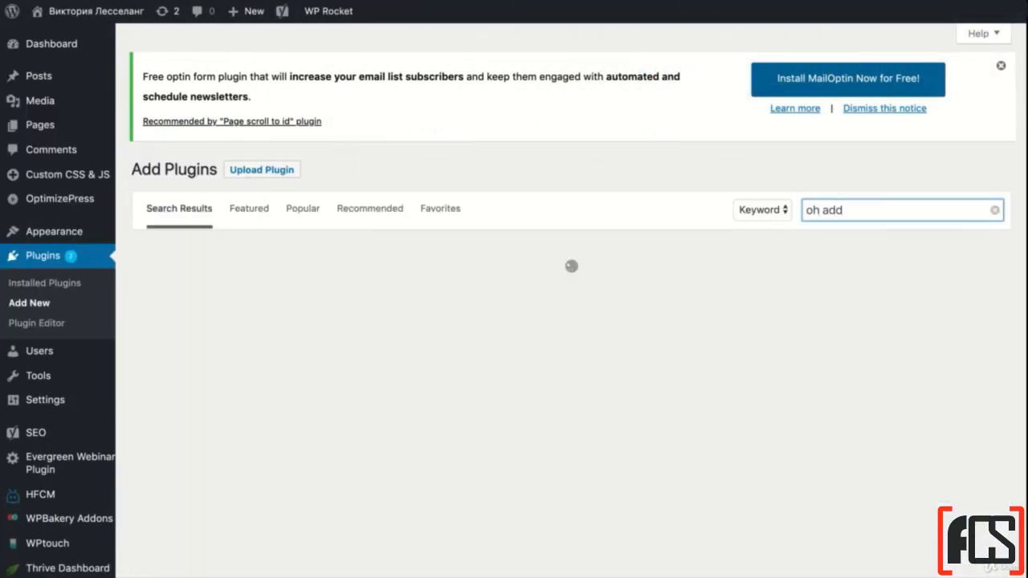
text( script)
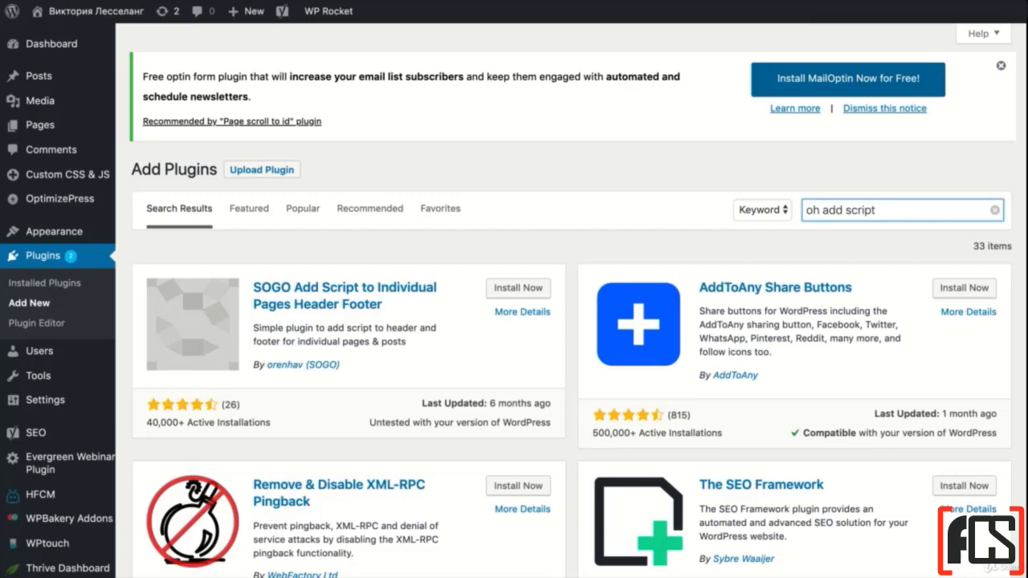
text( header)
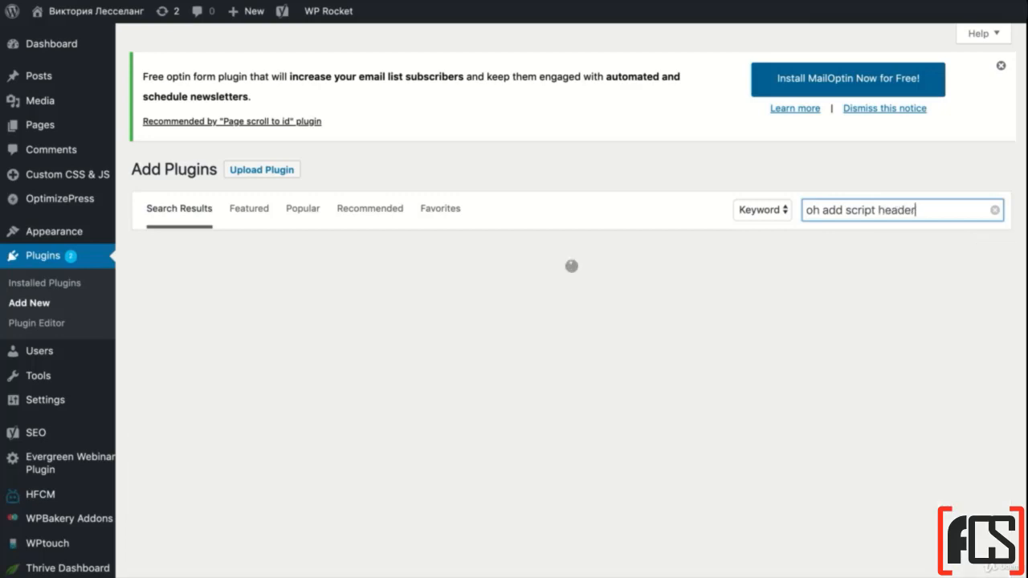
text( footer)
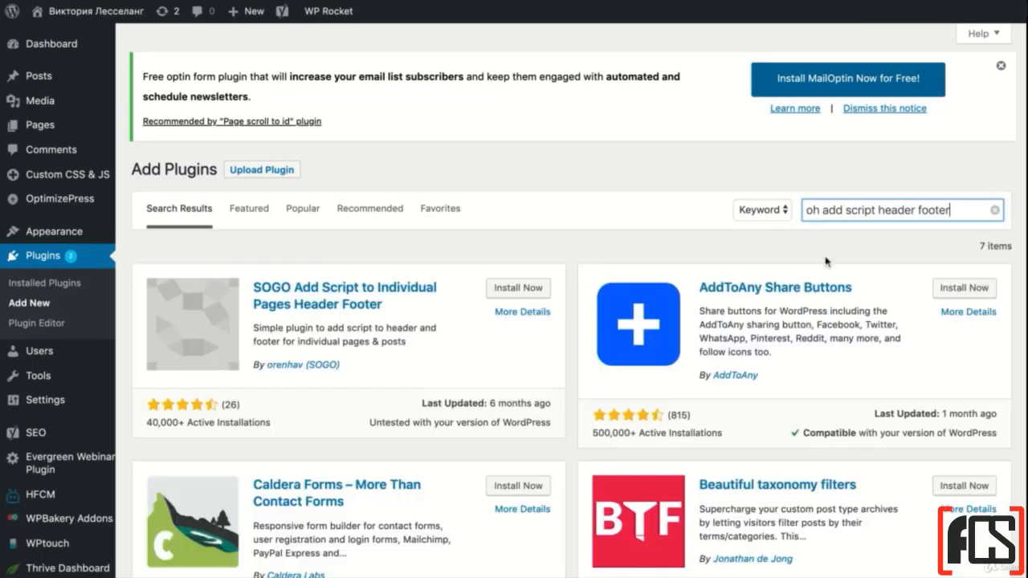
View the details and screenshots of SOGO Add Script to Individual Pages Header Footer and install the plugin
scroll(332, 181, down, 3)
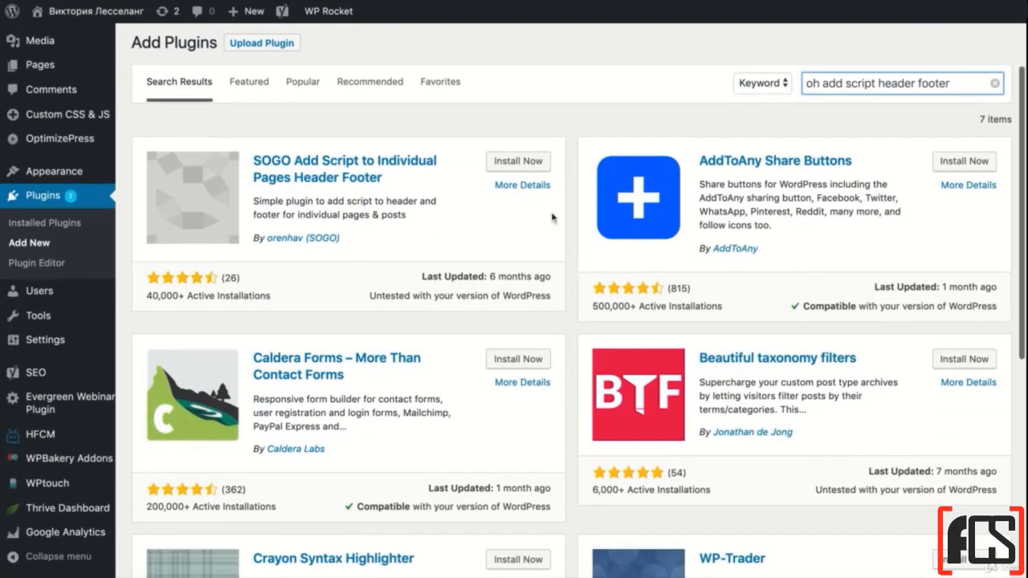
click(507, 187)
click(474, 214)
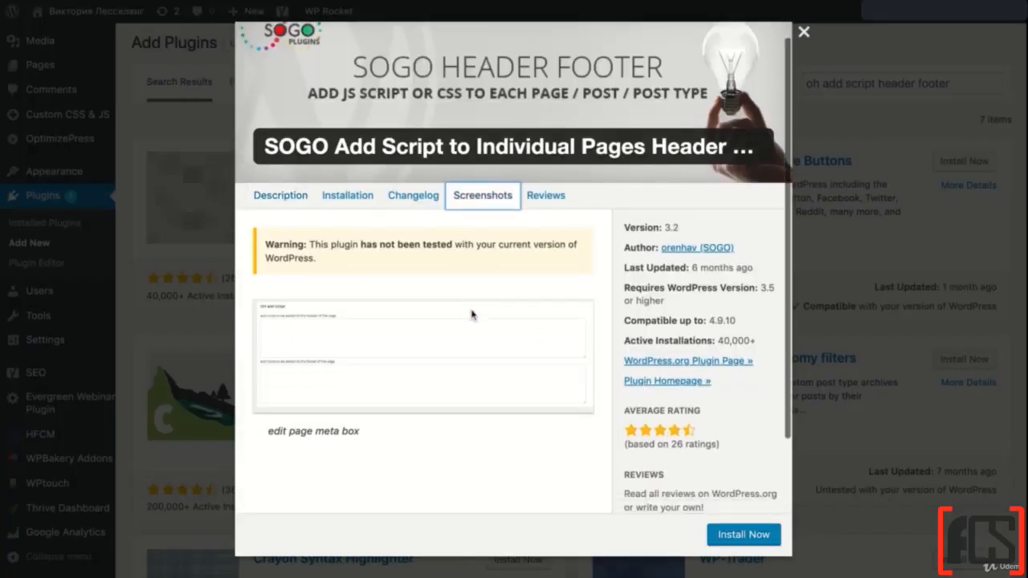
scroll(473, 315, down, 2)
scroll(458, 436, down, 2)
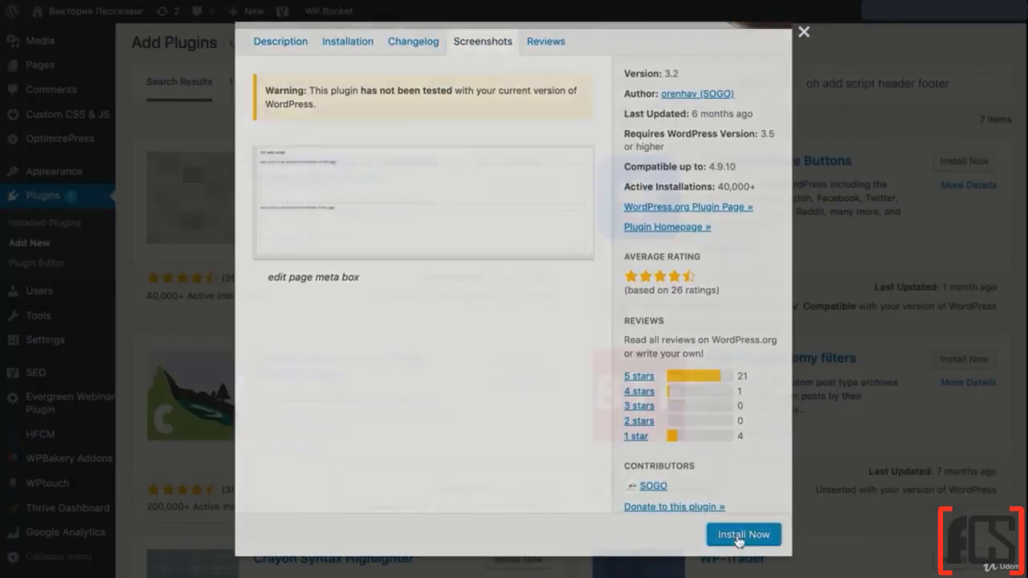
click(739, 535)
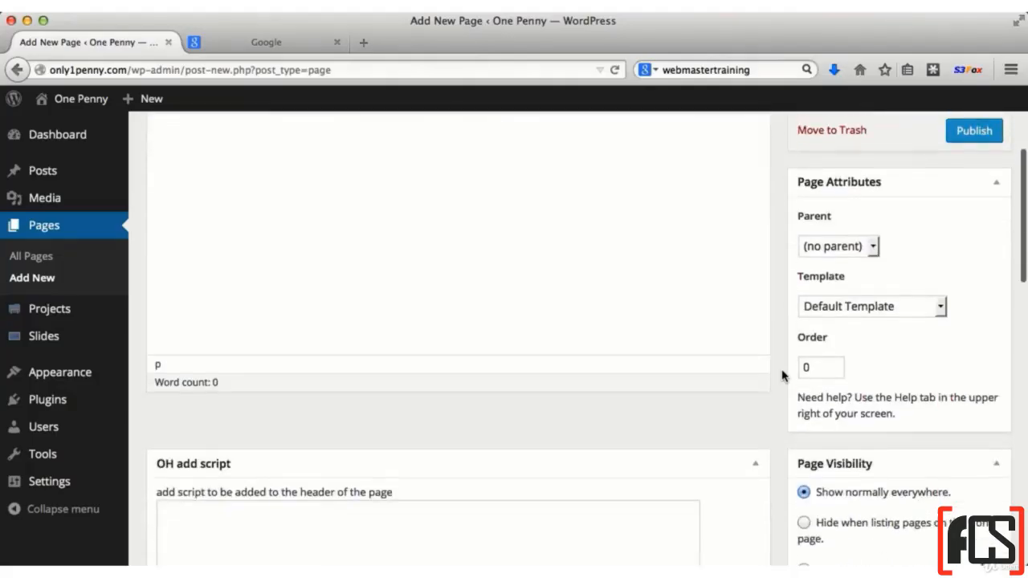
Examine the OH add script header and footer code fields on the new page's edit screen
scroll(785, 372, down, 3)
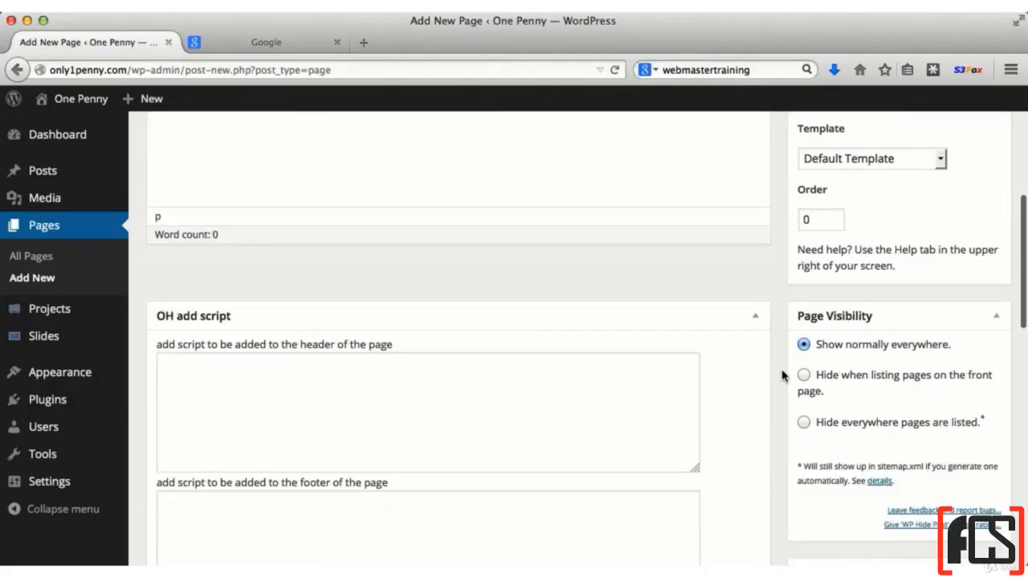
scroll(236, 316, down, 3)
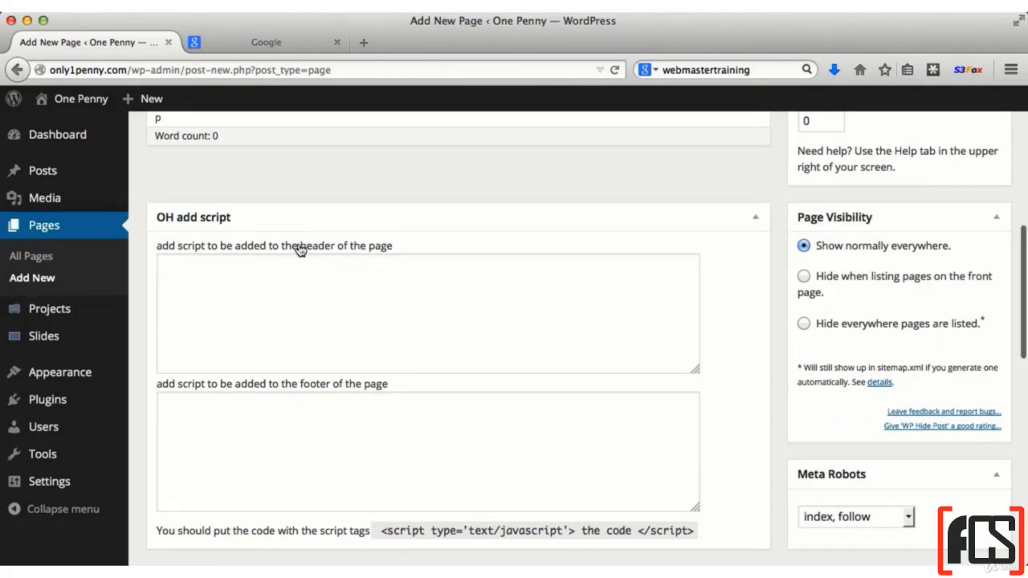
click(241, 278)
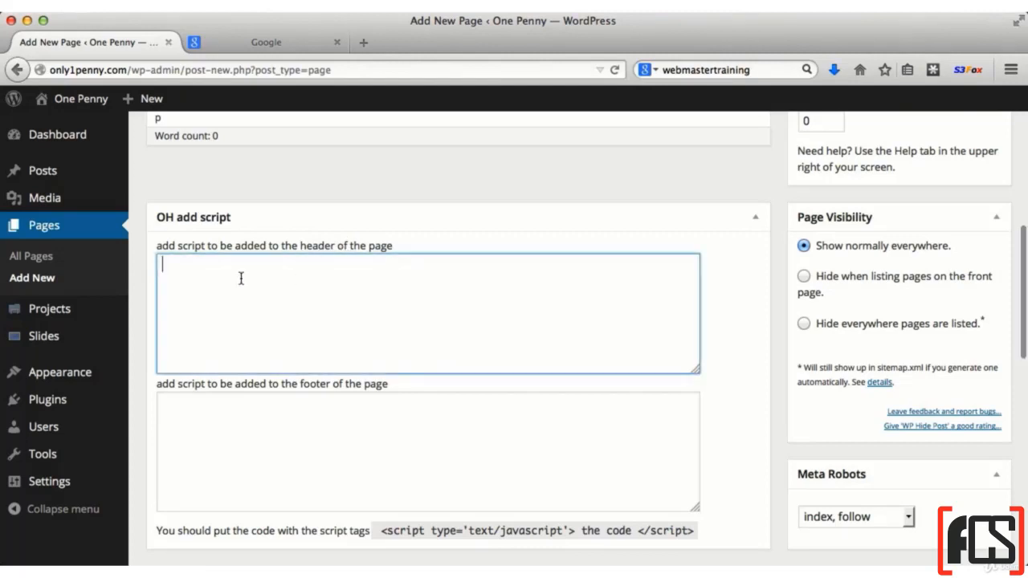
click(310, 393)
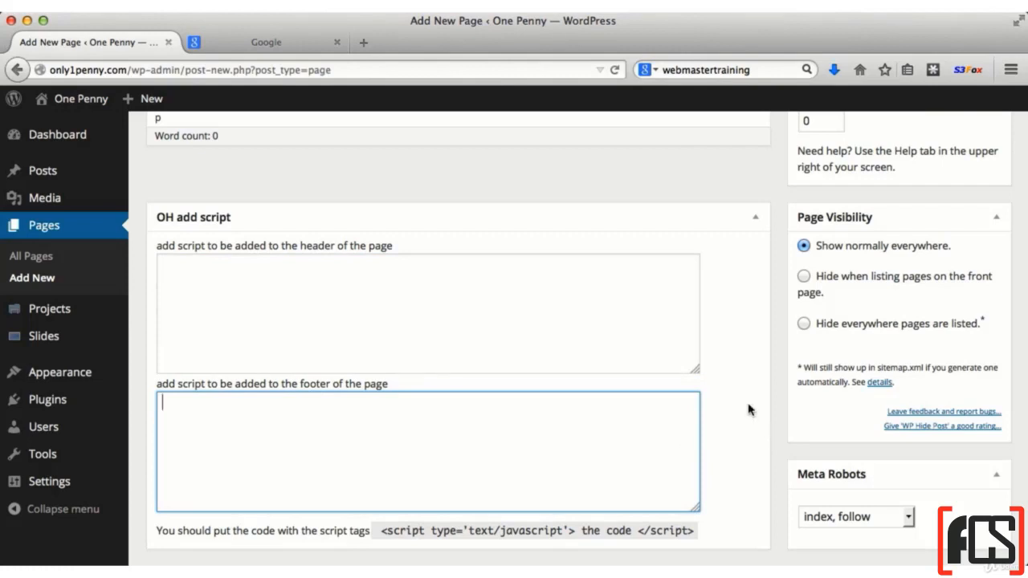
scroll(748, 410, down, 2)
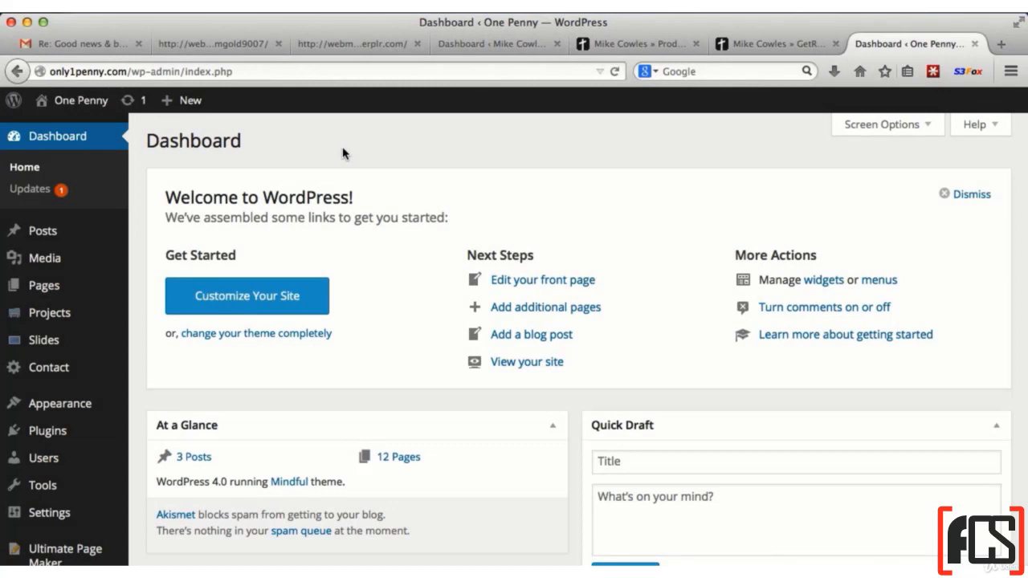
View the One Penny site's front page navigation in a separate tab, then return to the dashboard
right_click(93, 109)
click(125, 112)
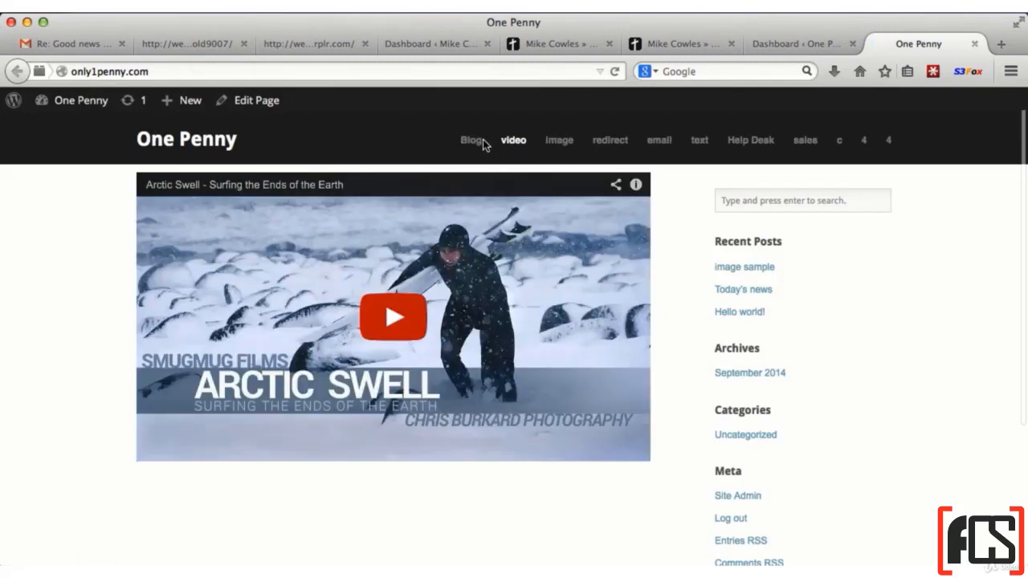
click(791, 42)
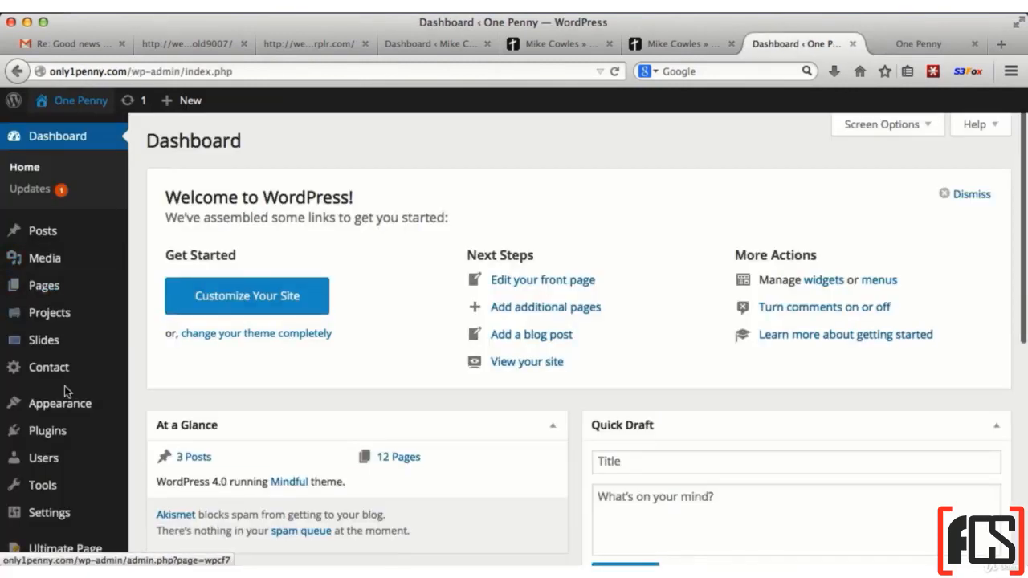
Go to the site's menu editor, review the default page items, and create the menu Menu 1 from them
mouse_move(70, 409)
click(148, 474)
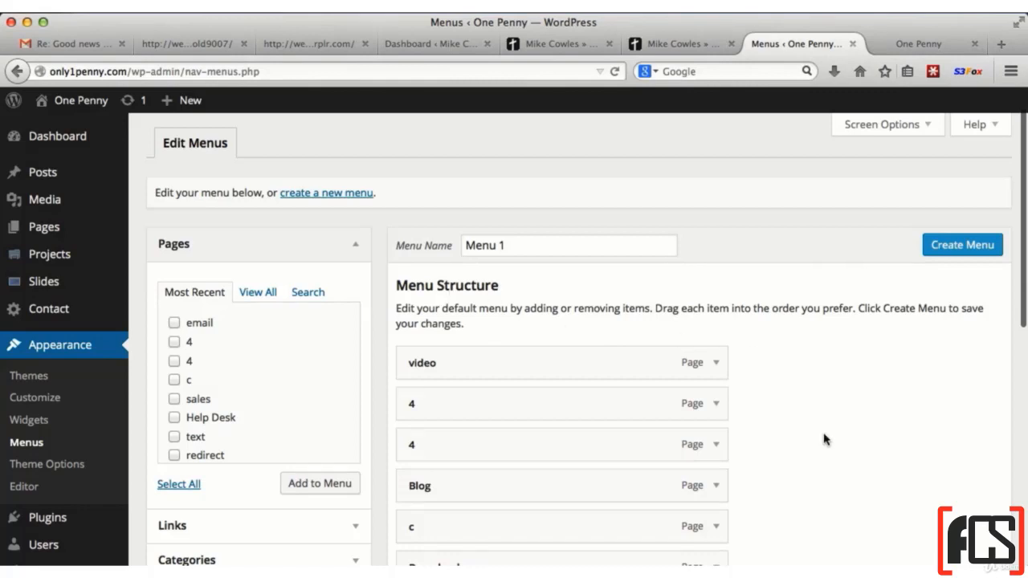
scroll(822, 437, down, 3)
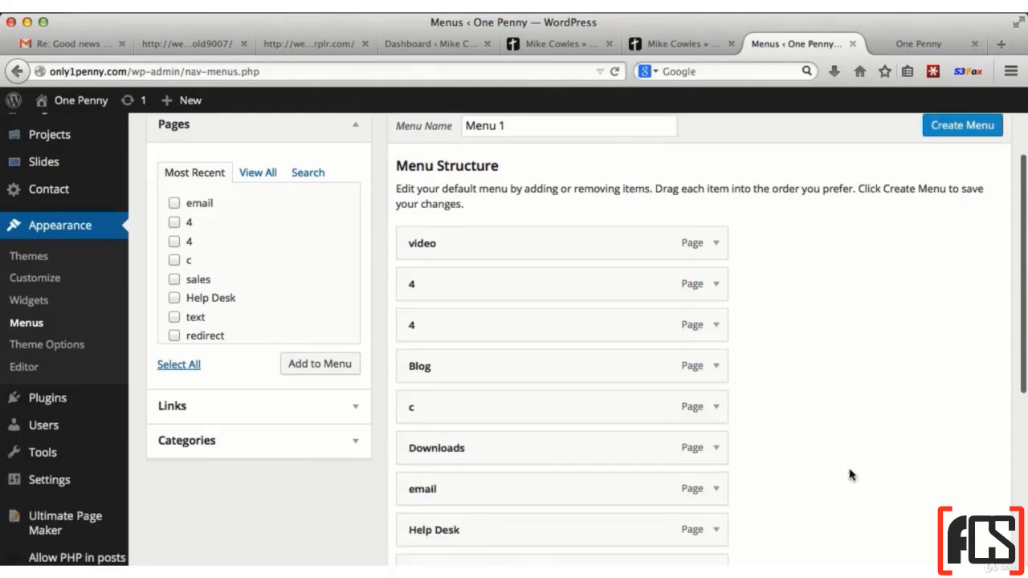
scroll(851, 475, down, 10)
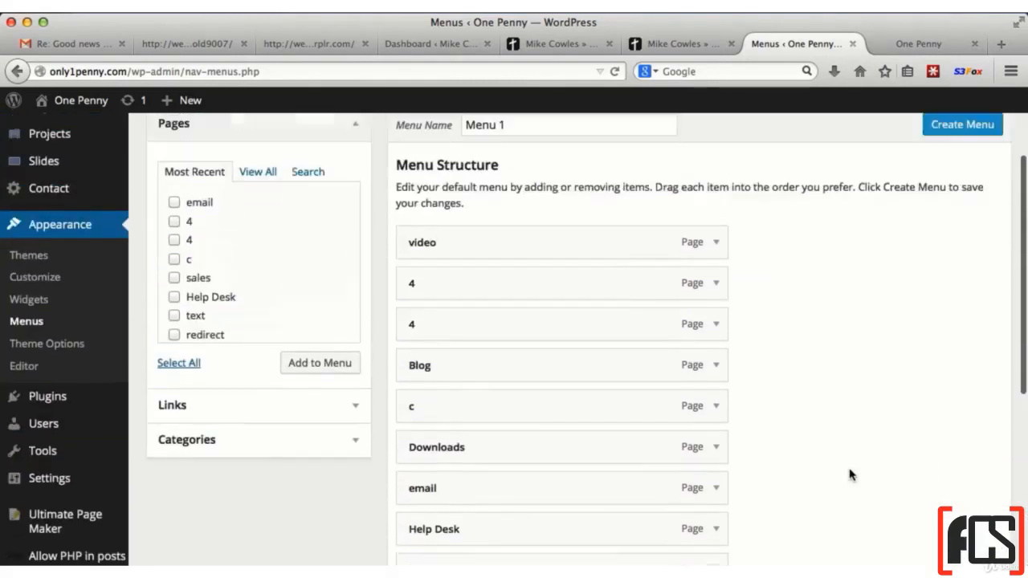
scroll(852, 475, down, 2)
scroll(822, 326, up, 4)
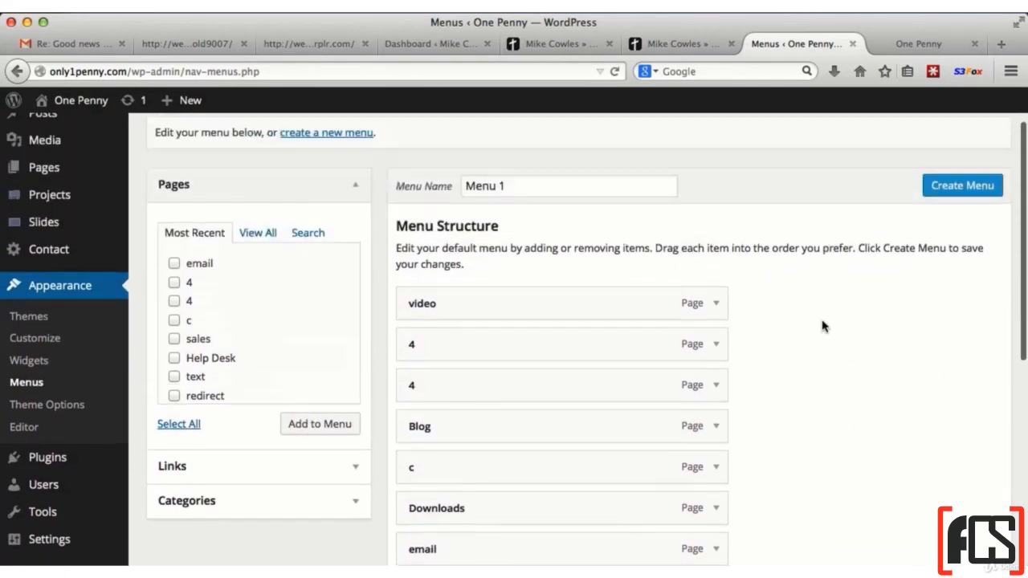
scroll(822, 327, up, 2)
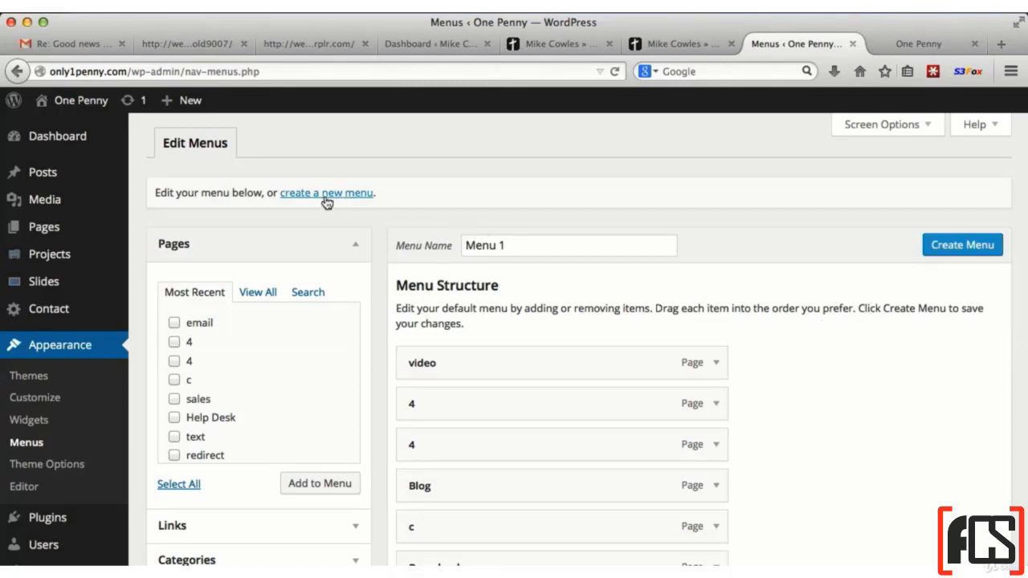
click(964, 246)
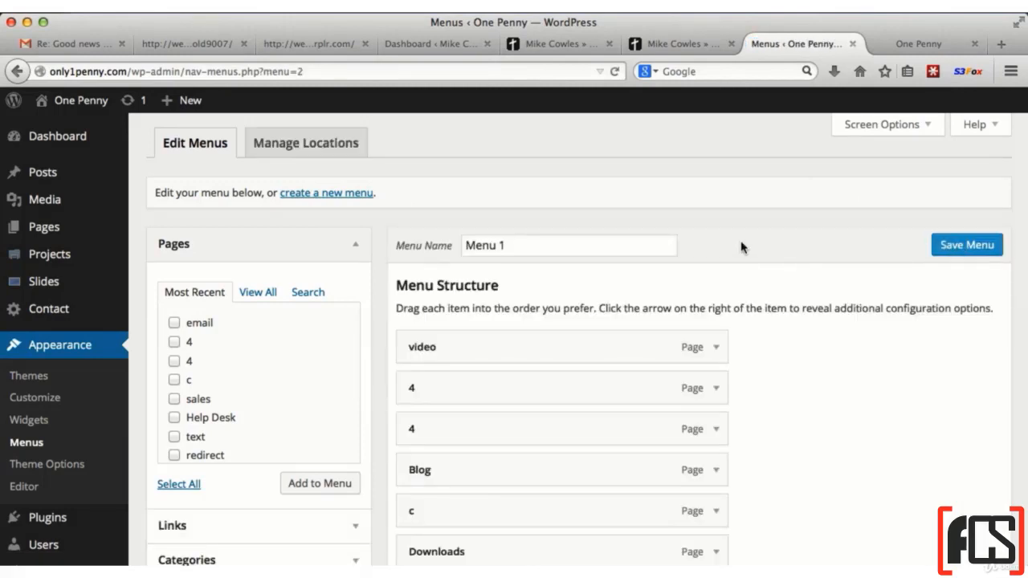
Rename Menu 1 as "top" and save the menu
click(569, 247)
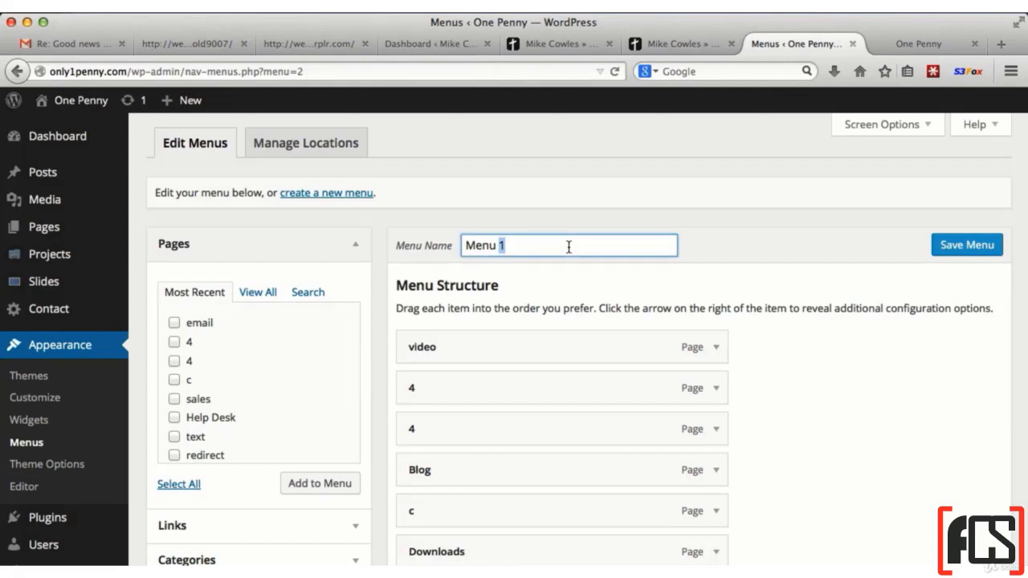
text(top)
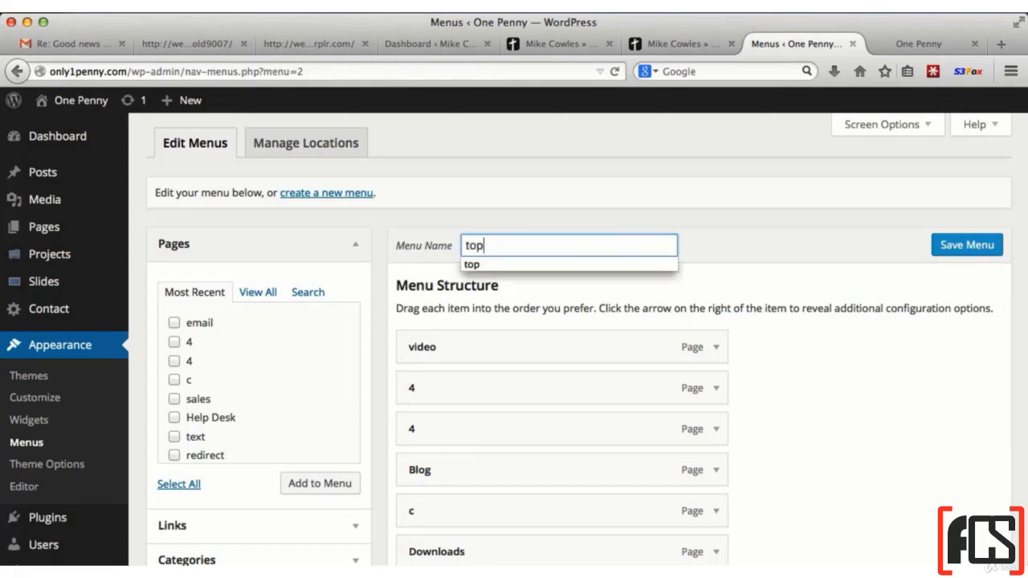
key(Return)
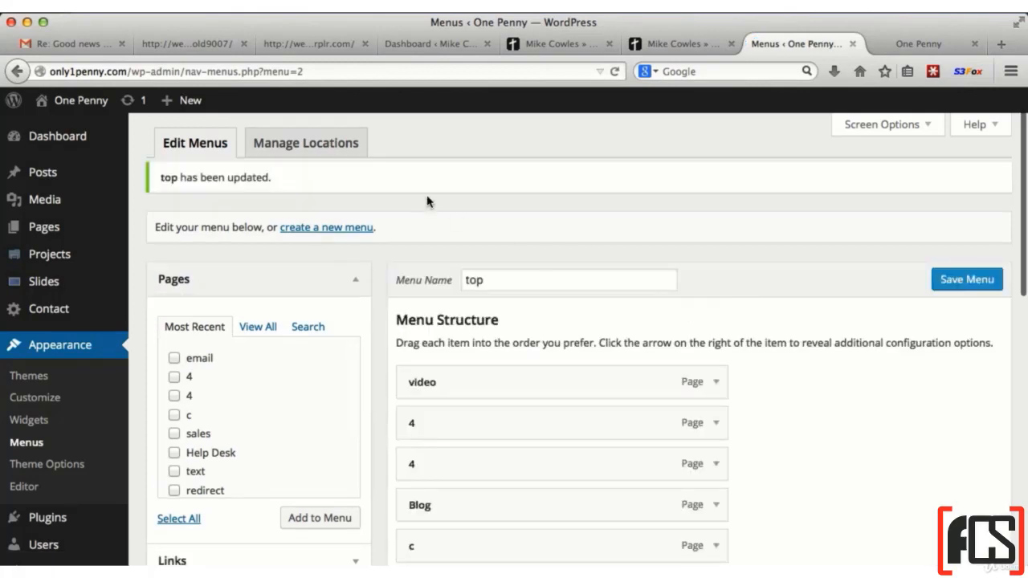
Assign the top menu to the Main Navigation Menu theme location and save the changes
click(320, 151)
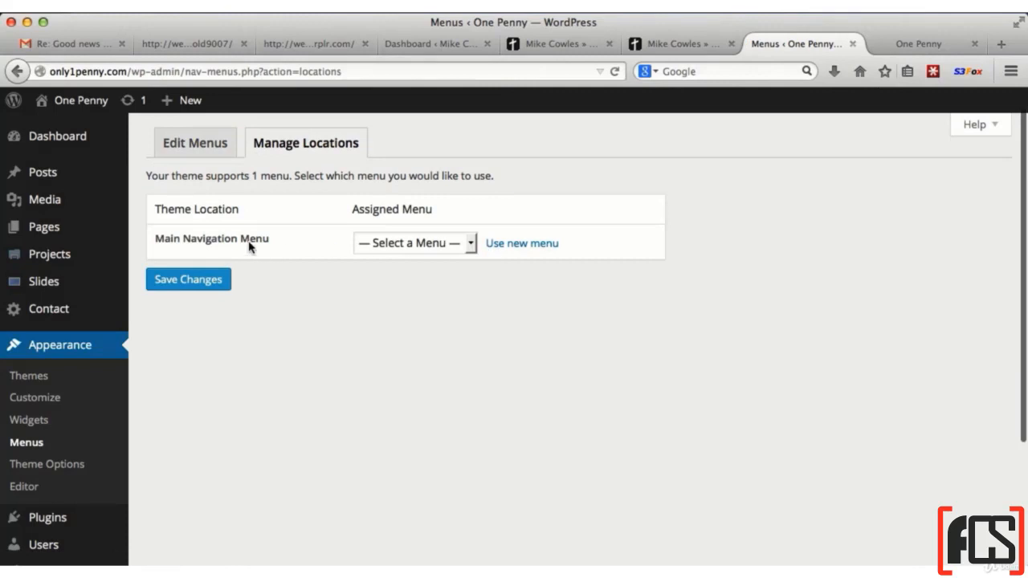
click(469, 246)
click(457, 278)
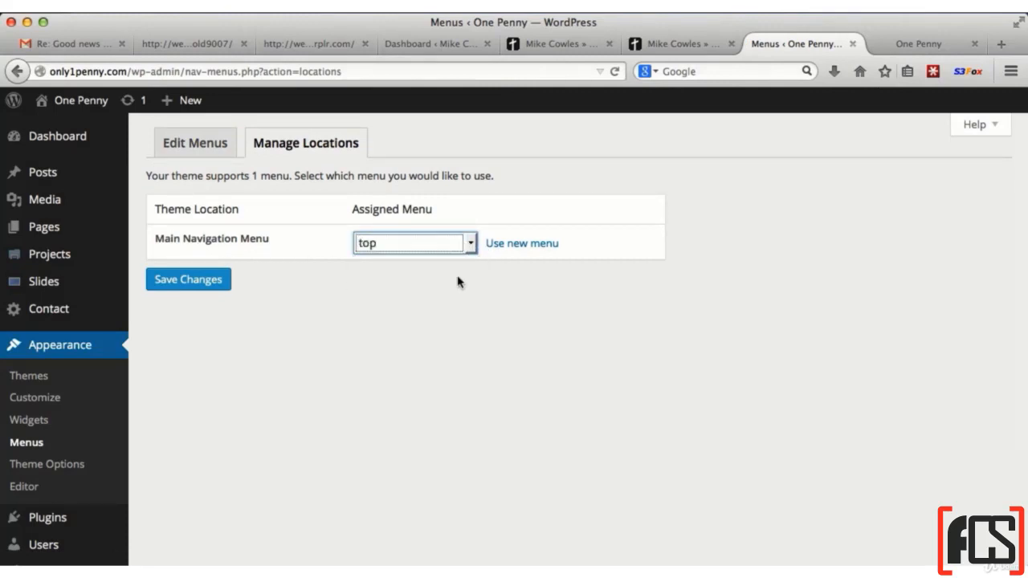
click(193, 284)
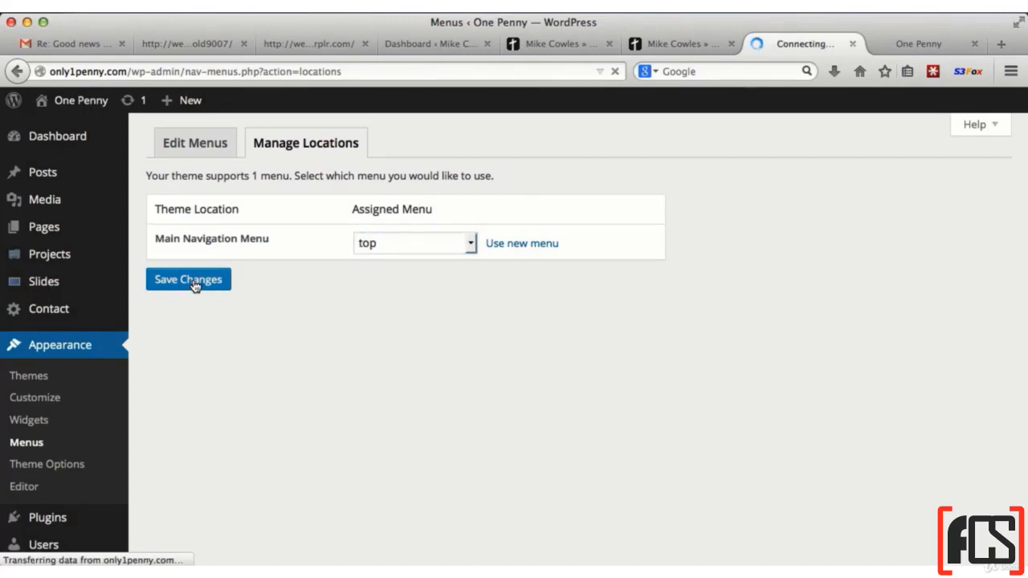
Return to editing the top menu and remove both page items labelled 4 from its structure
click(53, 441)
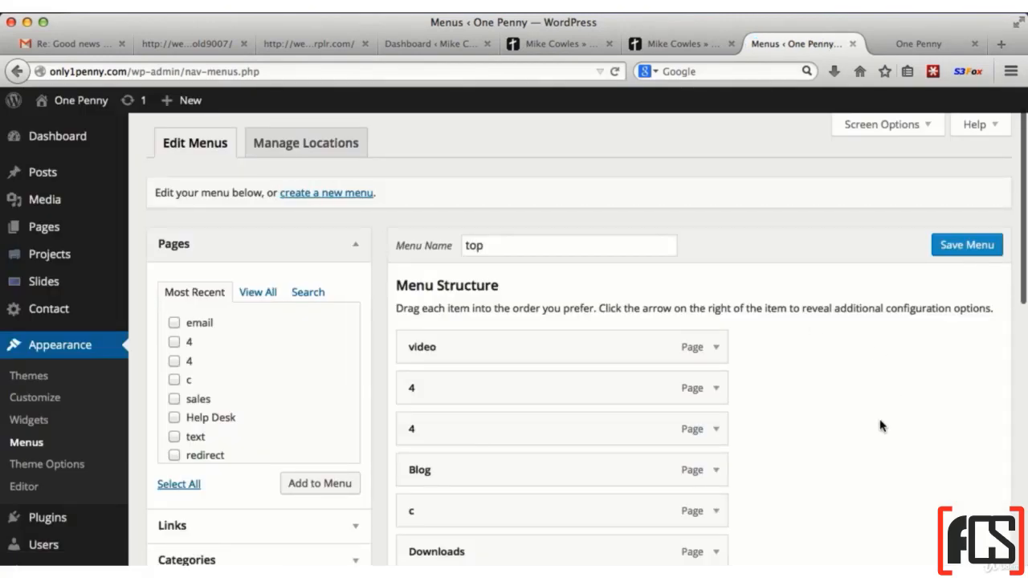
scroll(877, 422, down, 2)
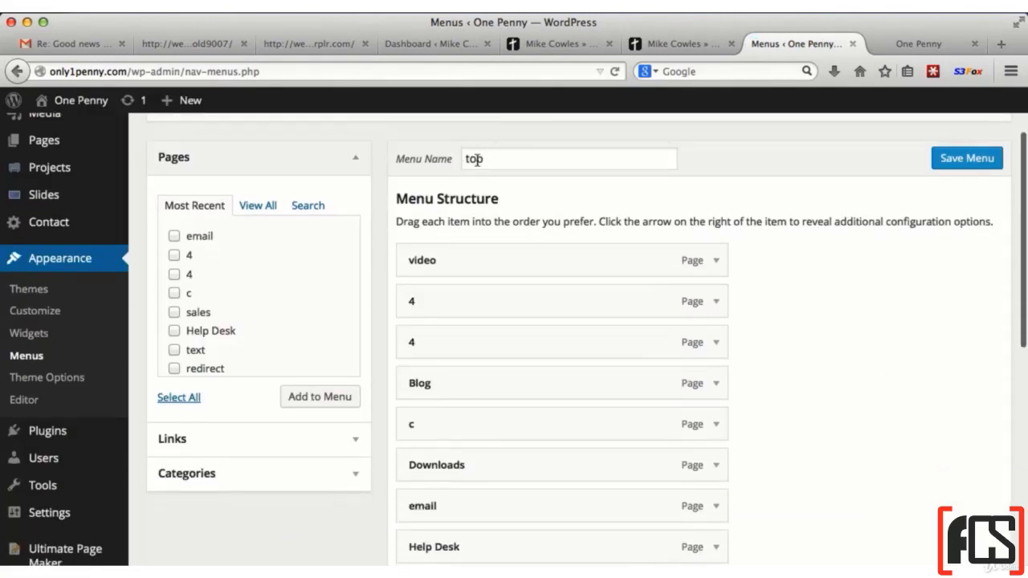
click(716, 303)
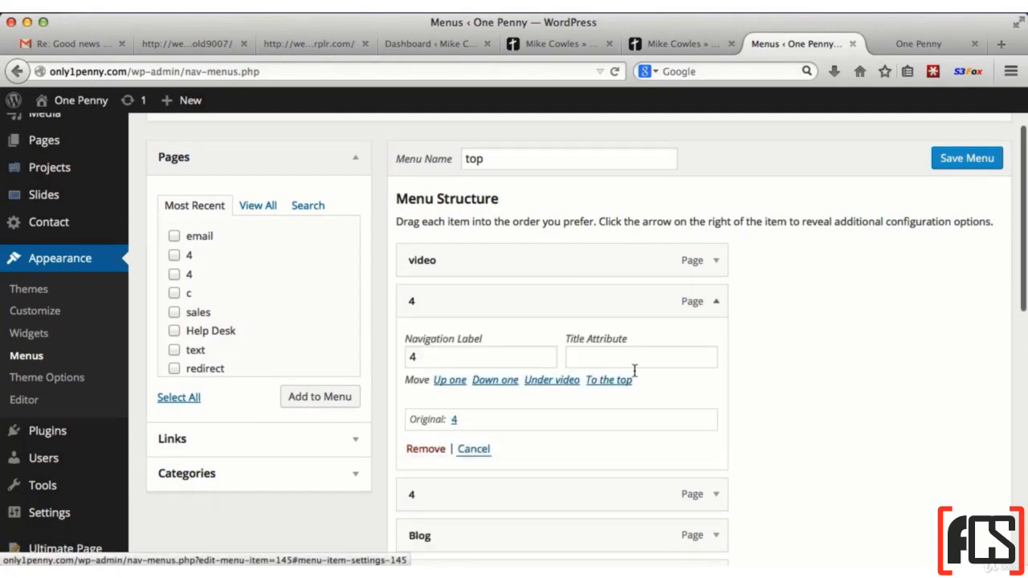
click(426, 449)
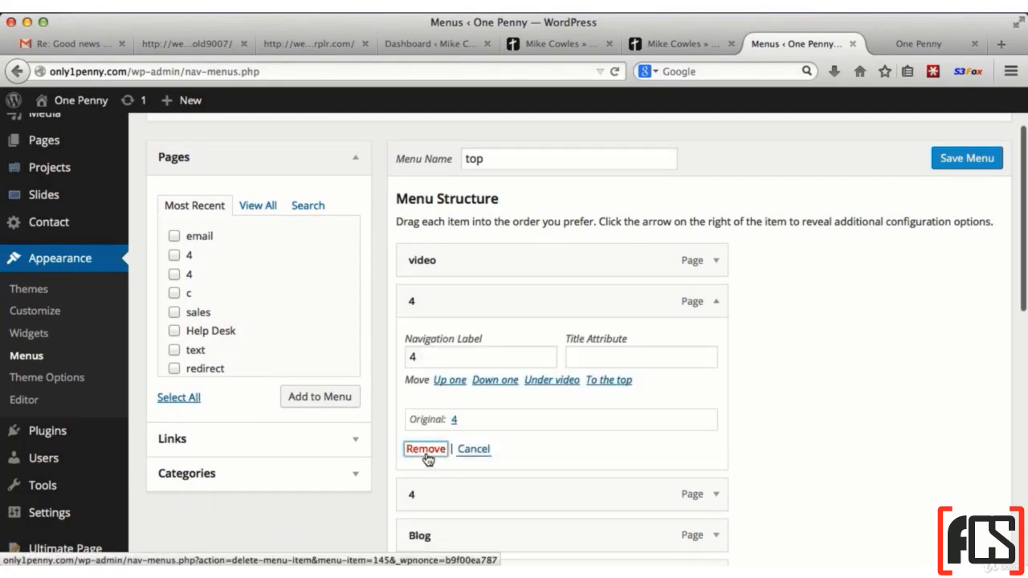
click(715, 301)
click(425, 449)
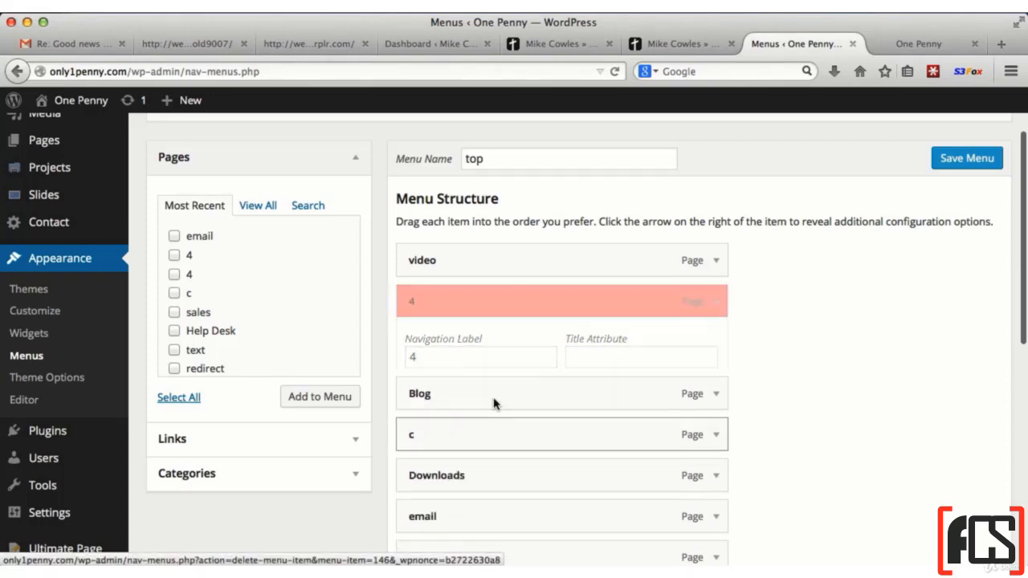
Remove the page item c from the top menu, save the menu, and reload the live site to check its navigation
click(712, 346)
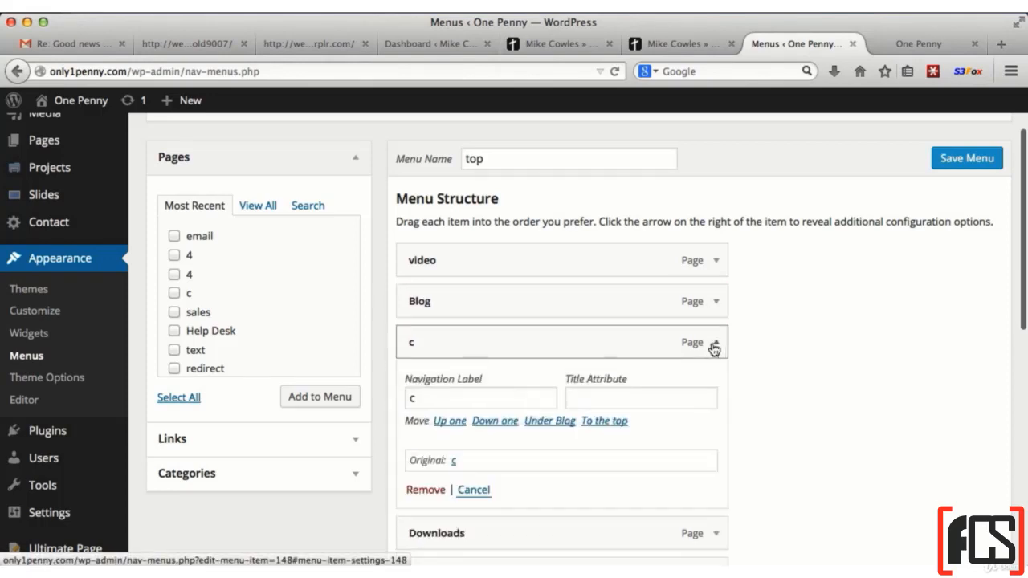
click(423, 490)
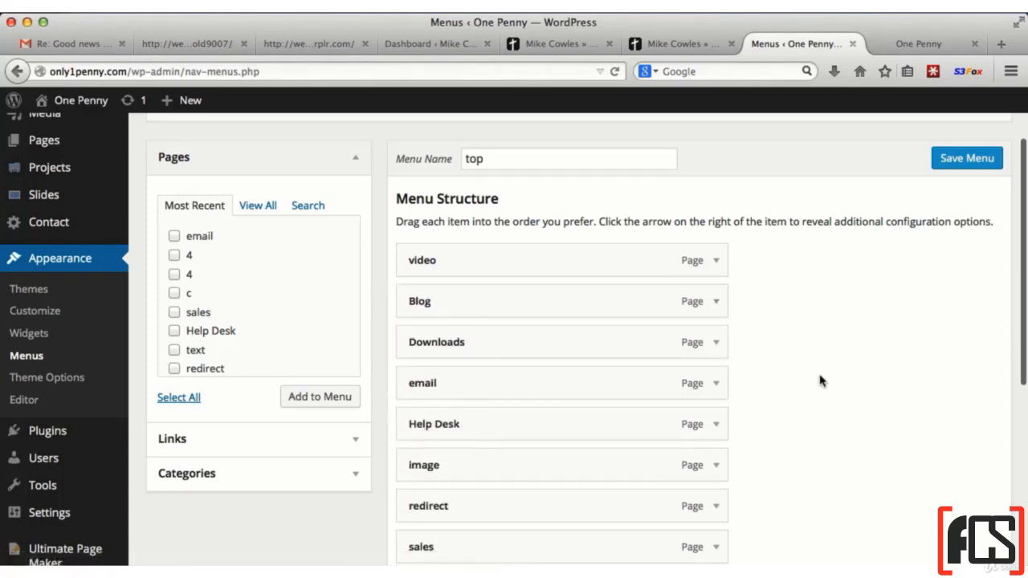
scroll(820, 378, down, 4)
scroll(819, 379, up, 5)
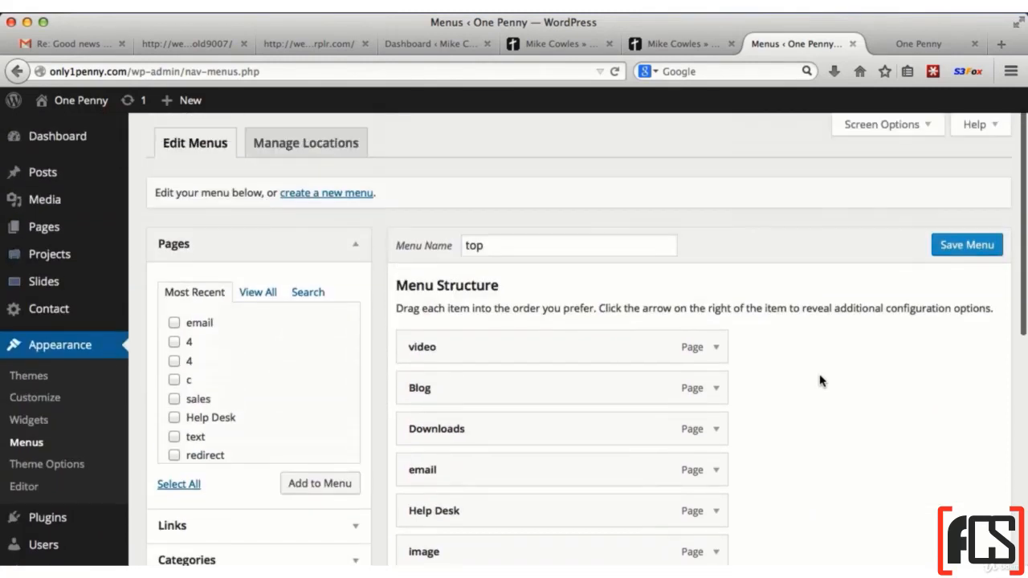
click(972, 247)
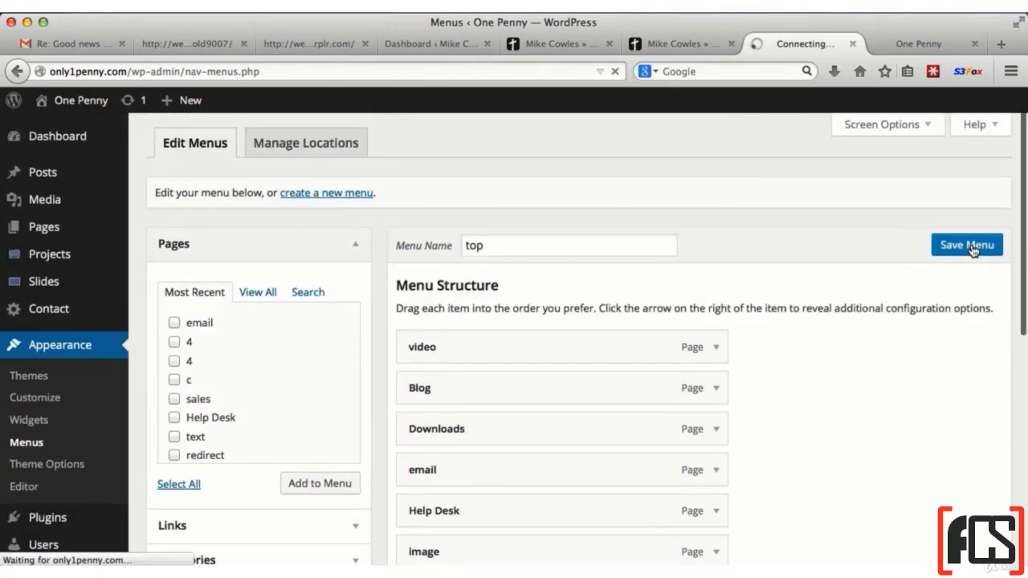
click(904, 43)
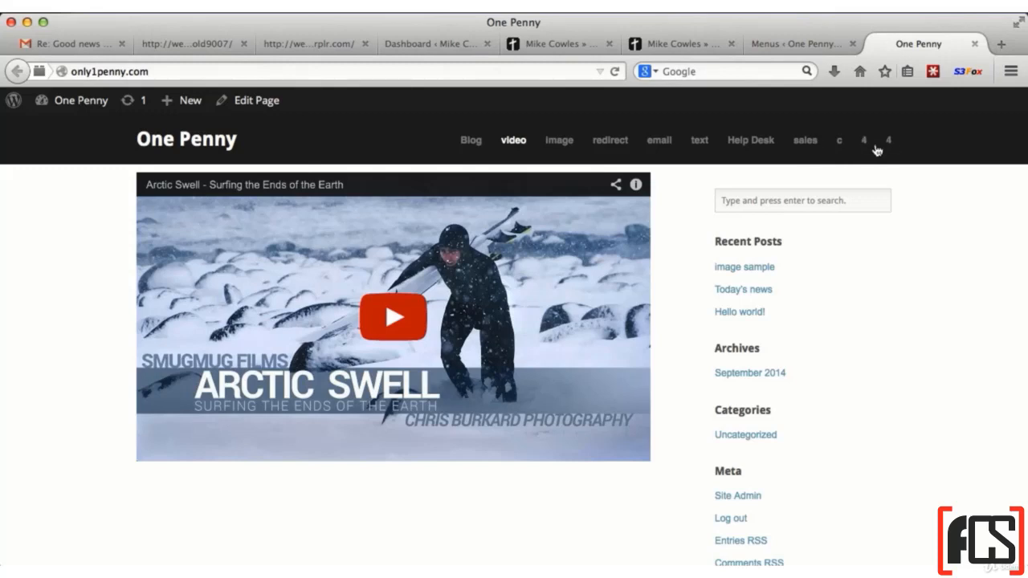
click(615, 72)
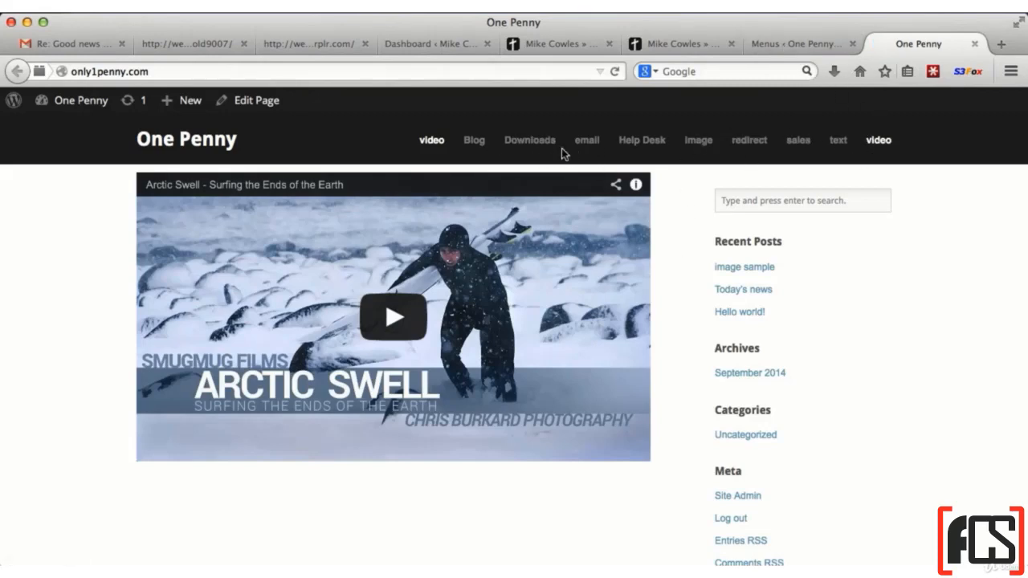
Return to the menu editor and nest Blog, Downloads and email as sub items under the first video item
click(799, 41)
scroll(837, 490, down, 5)
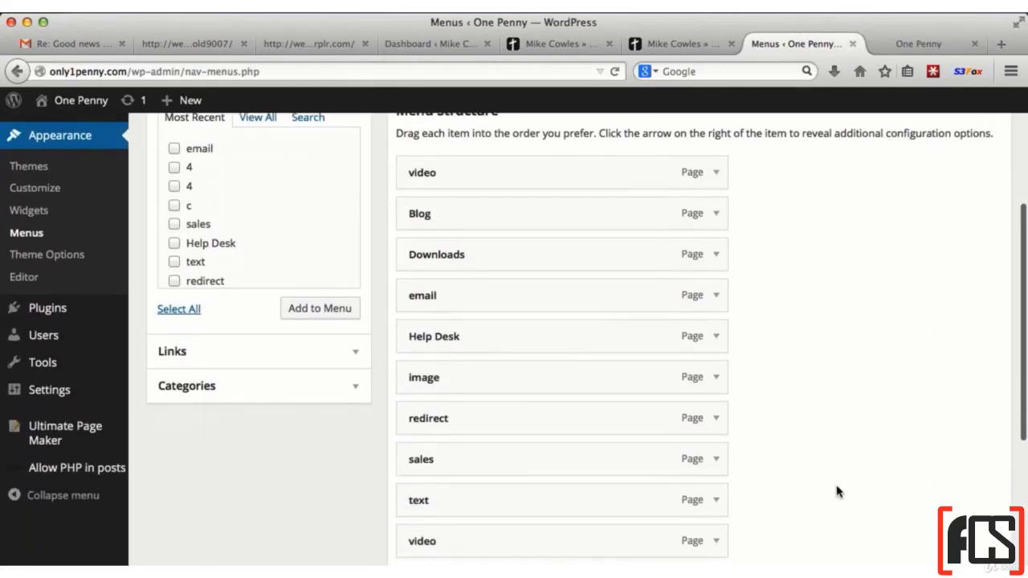
drag(514, 231, 545, 214)
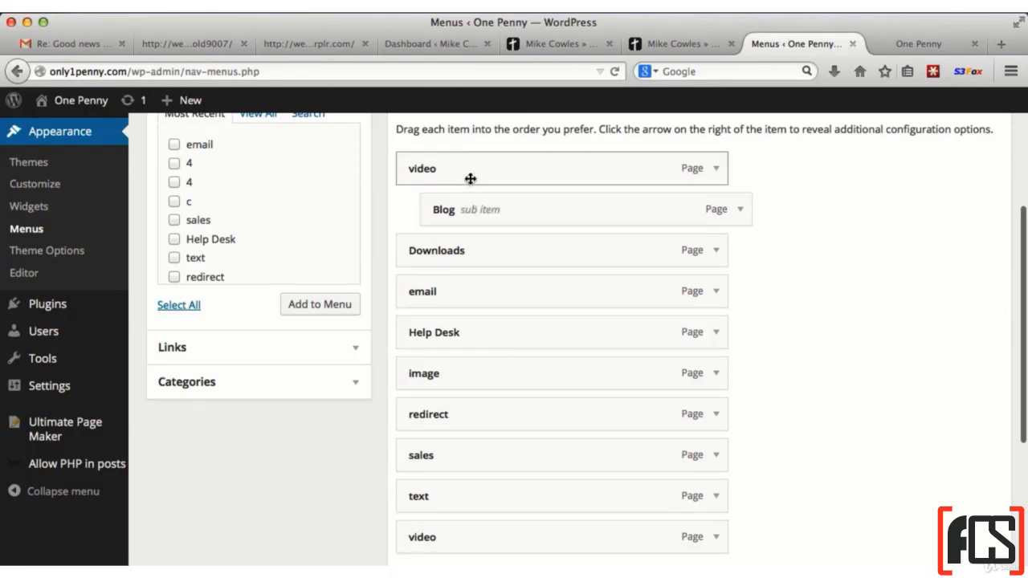
drag(447, 252, 482, 250)
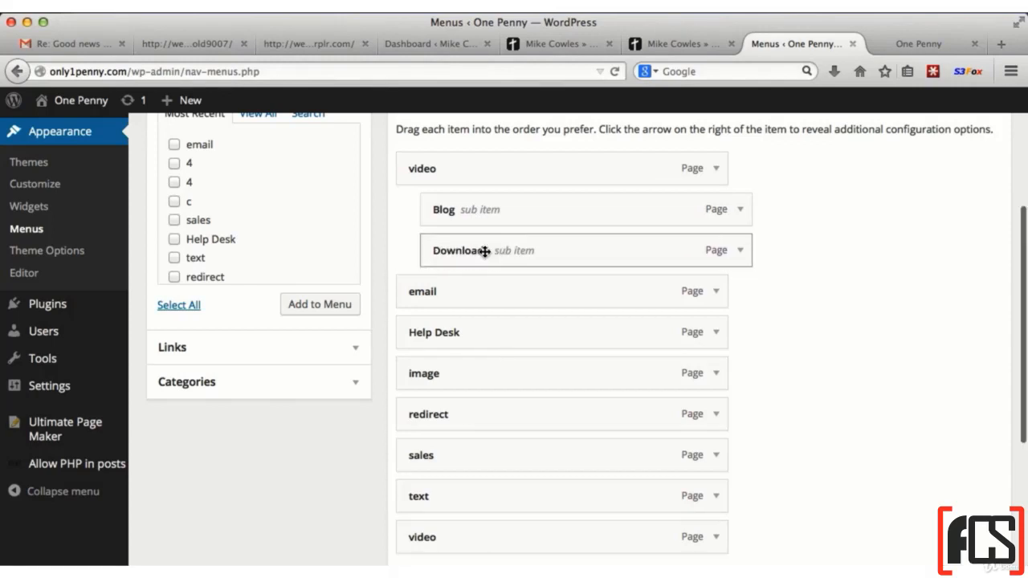
drag(421, 292, 452, 292)
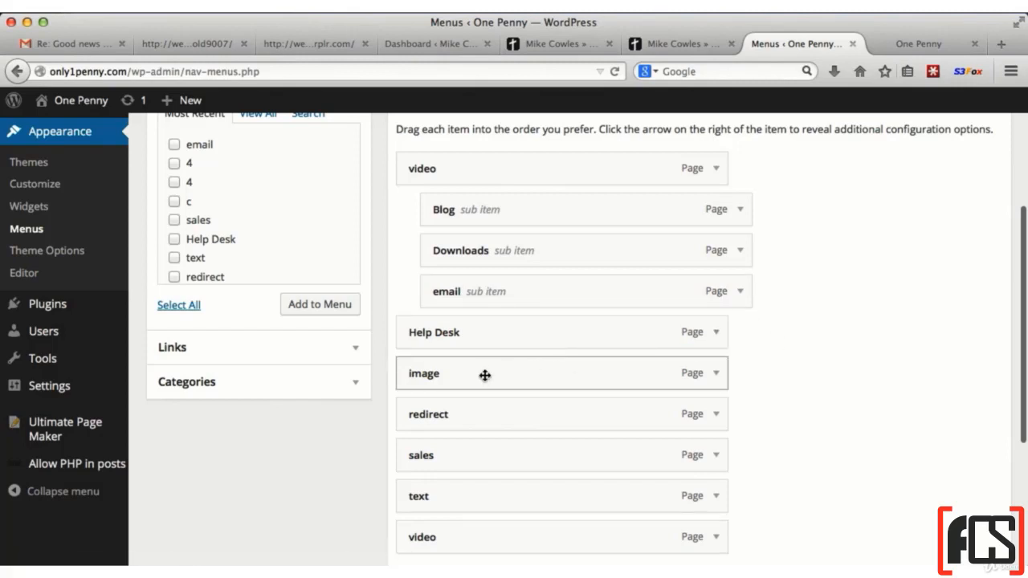
Nest image, redirect and sales as sub items under Help Desk and save the menu
drag(486, 375, 511, 375)
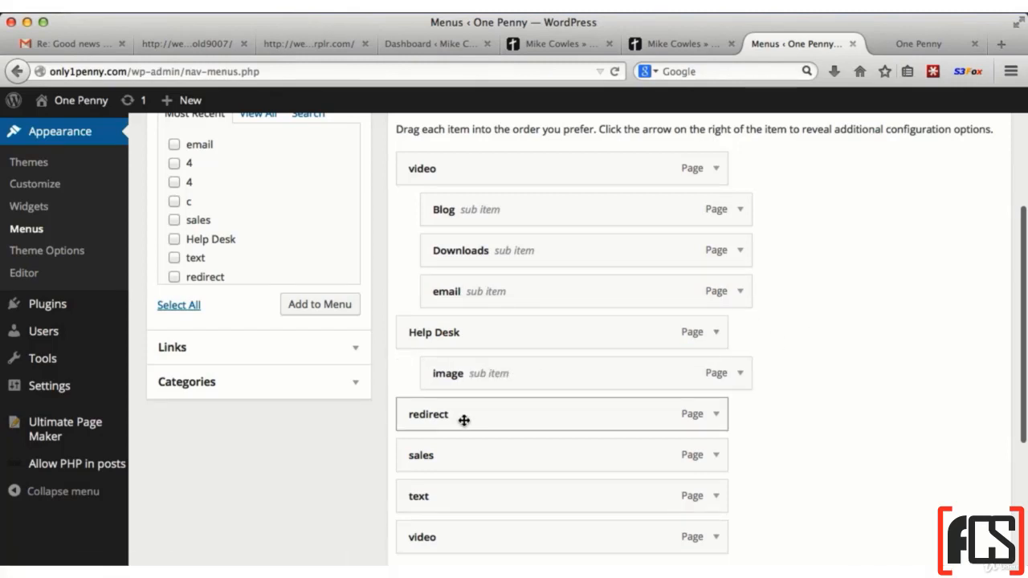
drag(465, 420, 482, 420)
scroll(458, 459, up, 3)
click(958, 279)
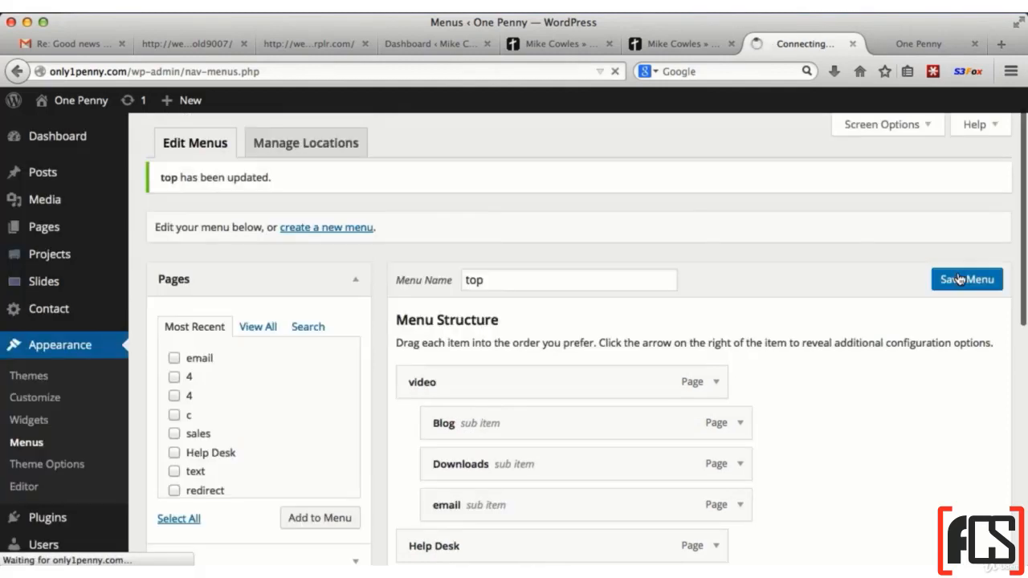
Reload the live site and inspect the drop-down items under video and Help Desk in its navigation
click(899, 44)
click(614, 72)
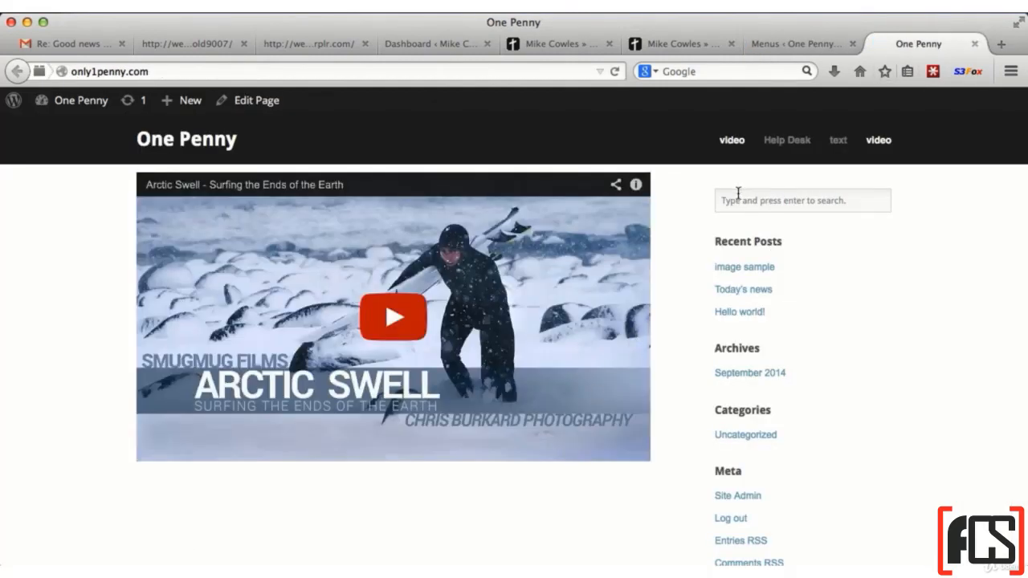
mouse_move(730, 145)
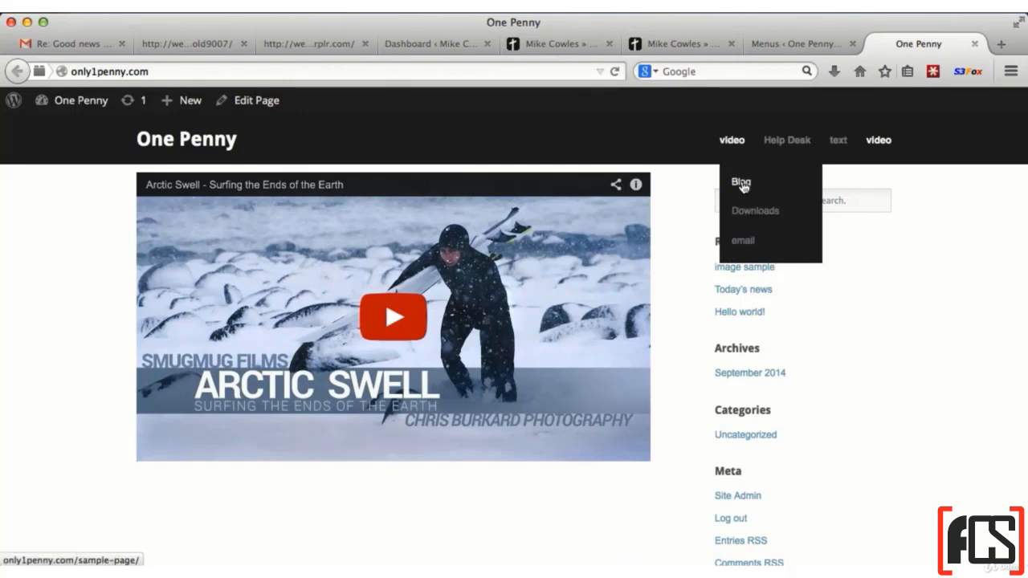
mouse_move(782, 153)
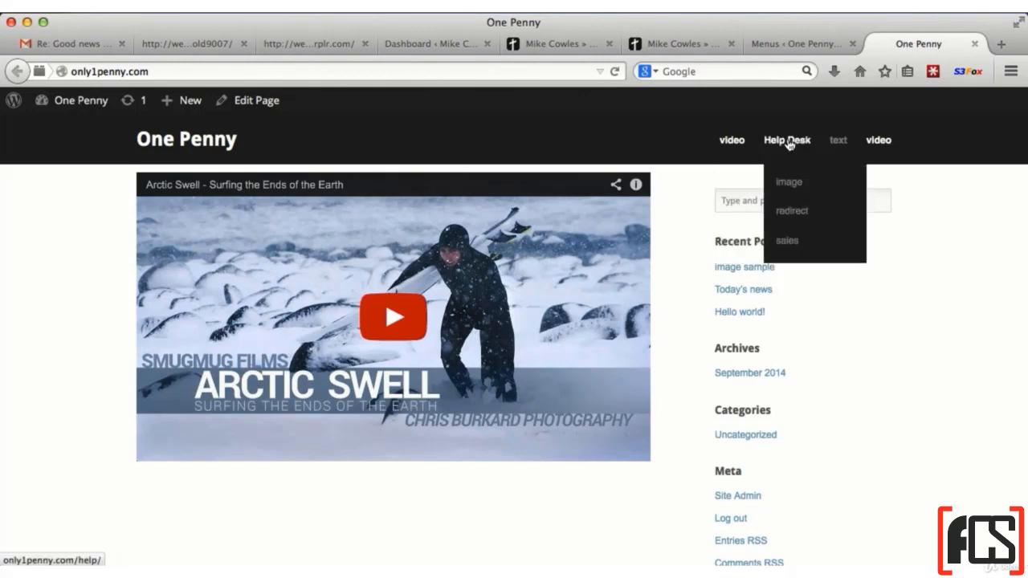
In the menu editor, move image and redirect under Blog, nest sales beneath redirect, and save the menu
click(803, 45)
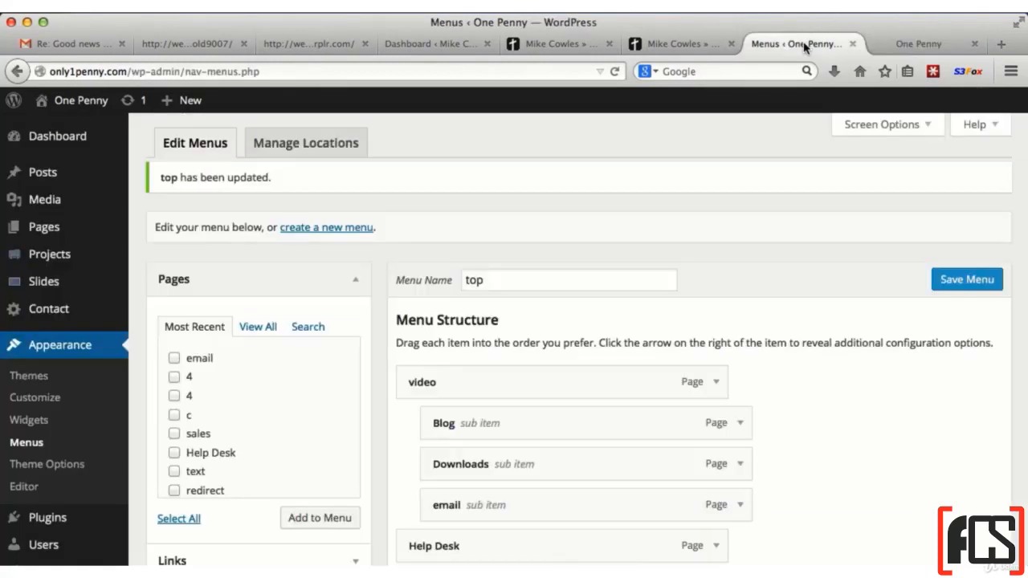
scroll(845, 364, down, 5)
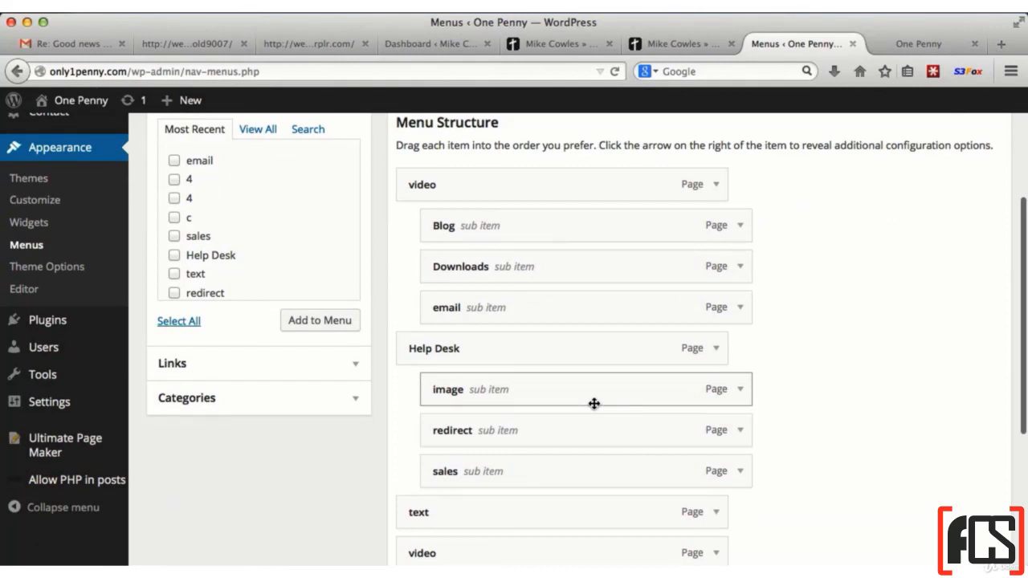
drag(595, 401, 620, 281)
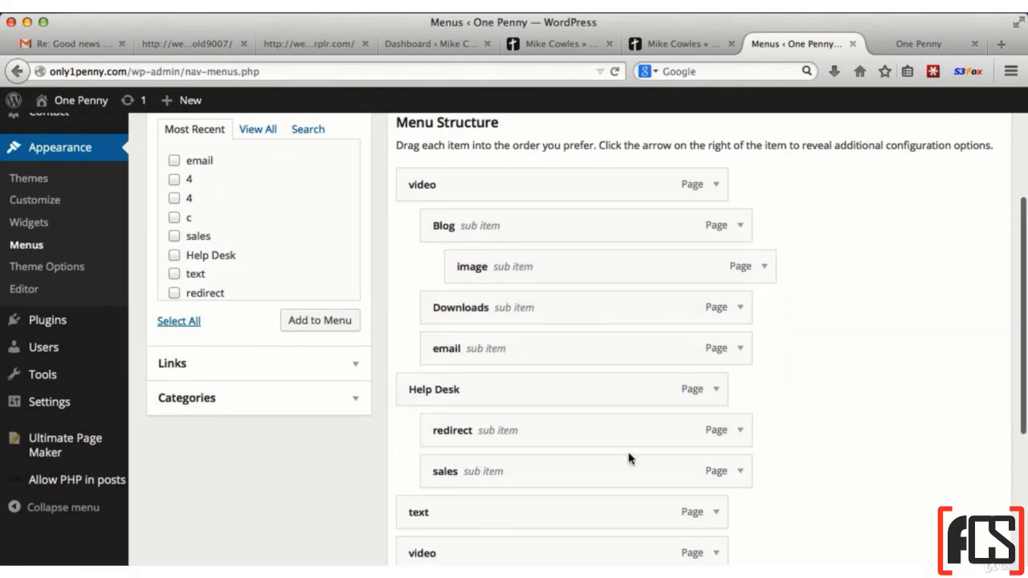
drag(622, 435, 645, 314)
drag(625, 472, 684, 348)
scroll(897, 328, up, 2)
scroll(898, 327, up, 1)
click(967, 204)
Reload the live site and inspect the multi-level submenus under video, opening the Blog and redirect branches
click(908, 44)
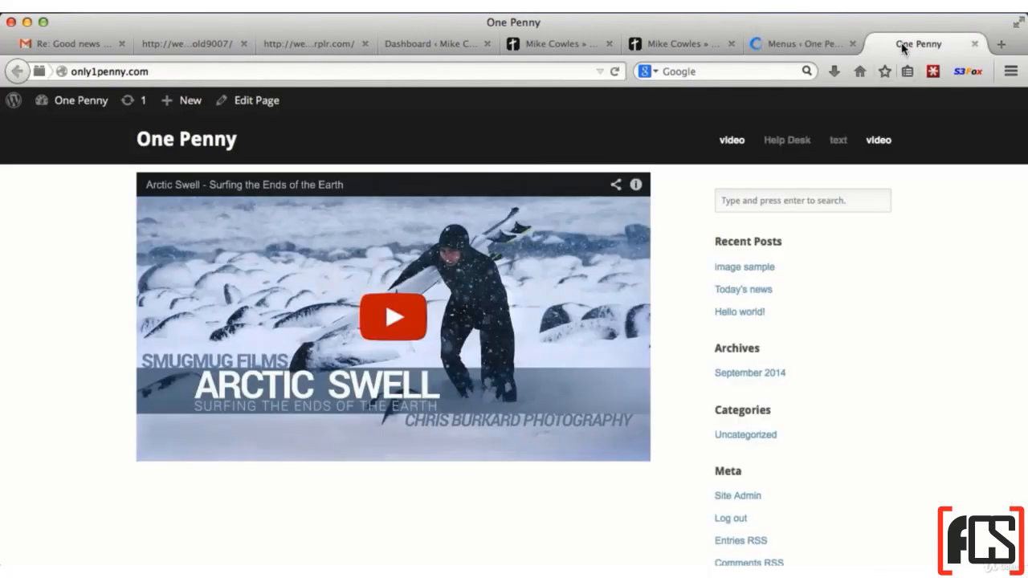
click(615, 72)
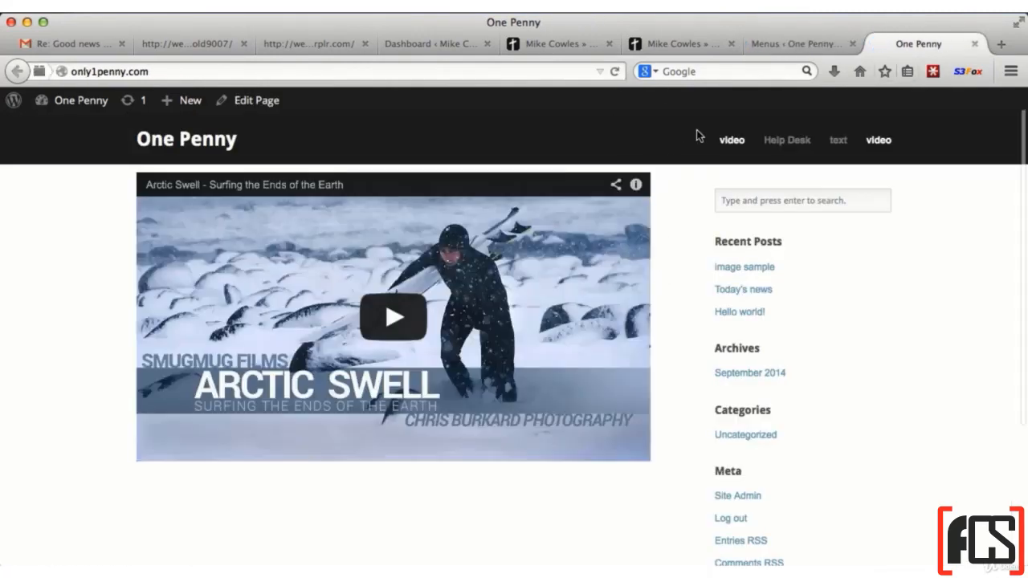
mouse_move(734, 145)
mouse_move(746, 173)
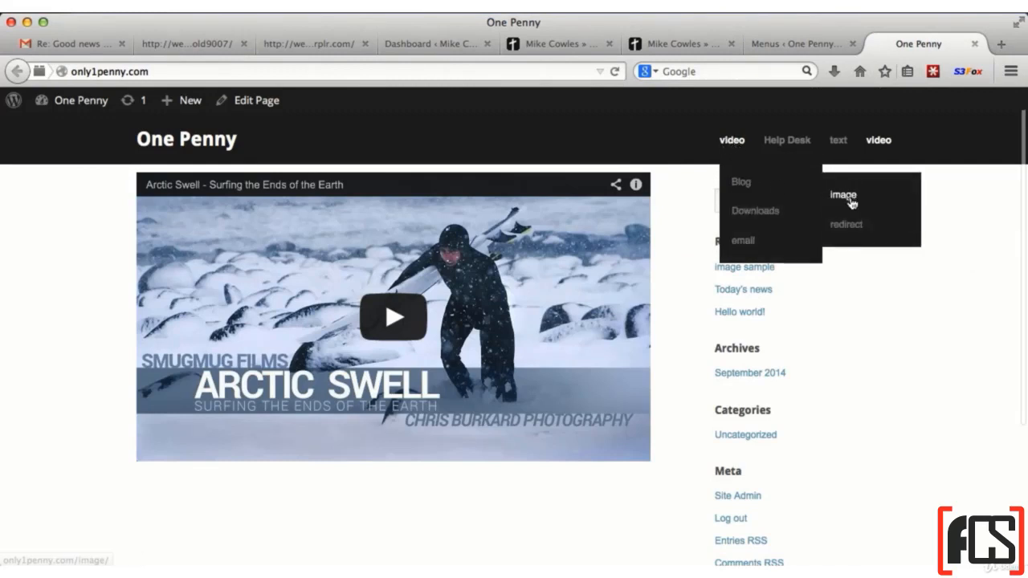
mouse_move(860, 233)
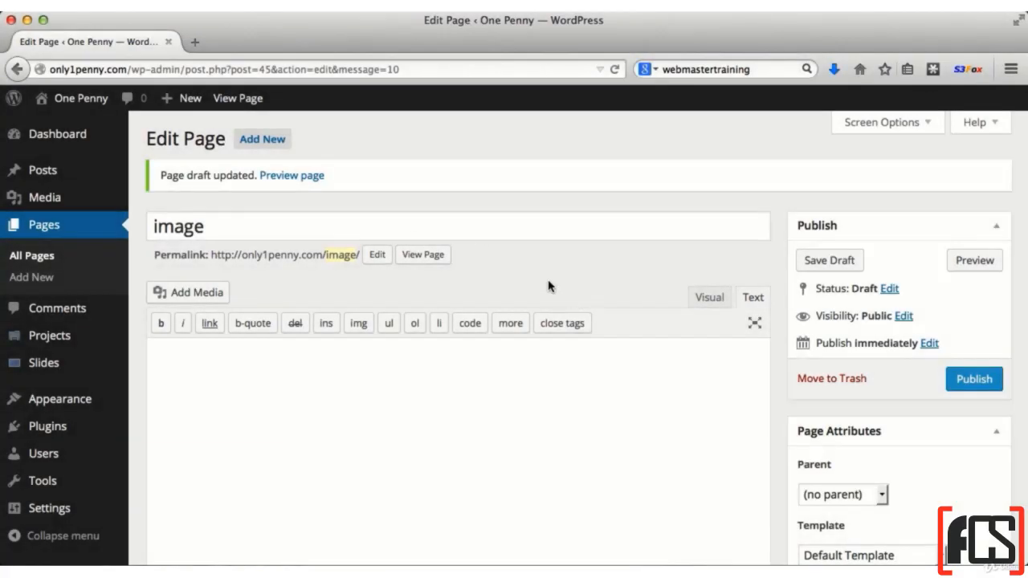
View the draft page titled image on the site, and return to its editor
scroll(549, 286, down, 1)
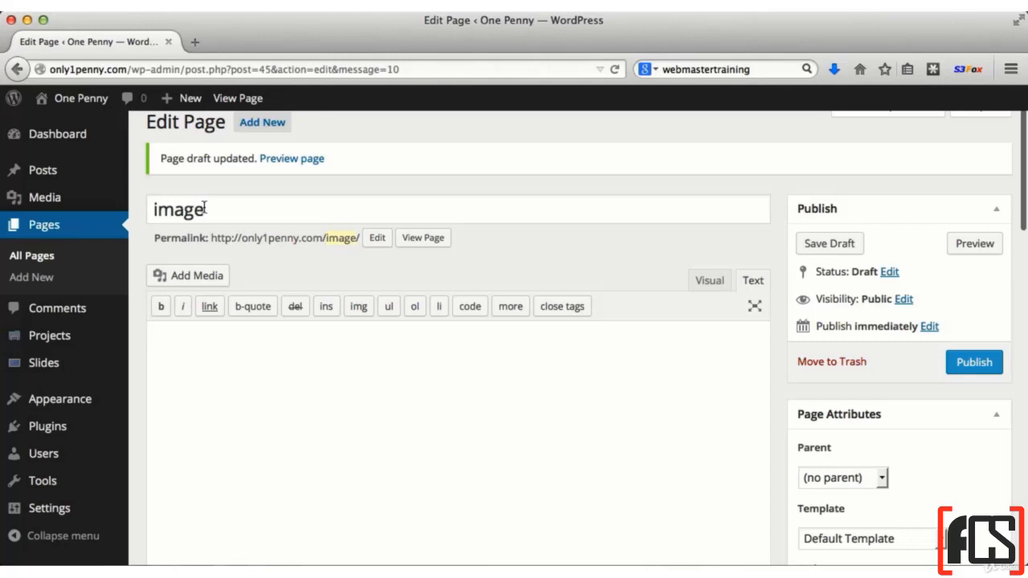
click(423, 239)
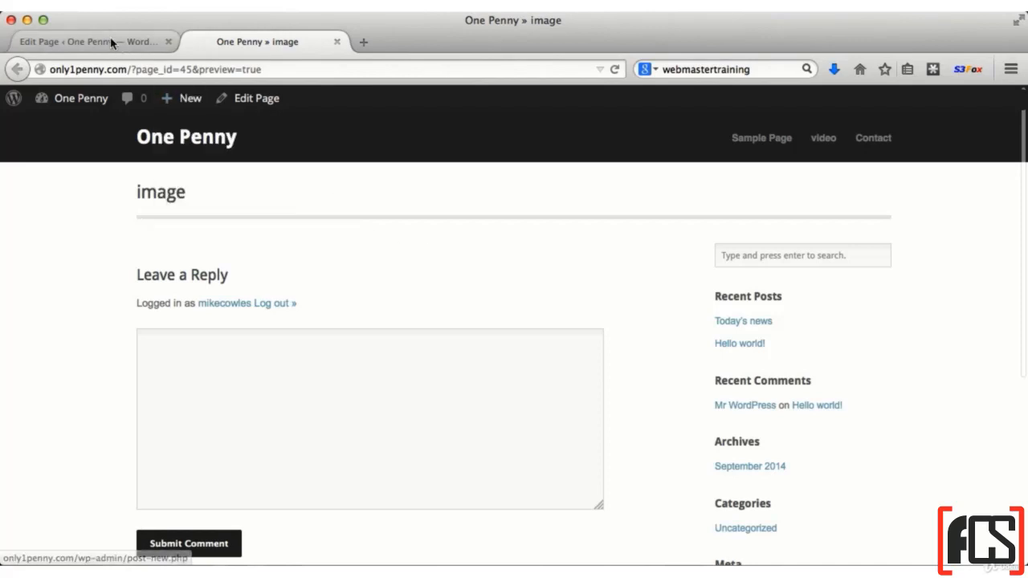
click(132, 41)
Add media to the page content by uploading 6-14-14 jay.JPG from the Pictures folder
click(238, 360)
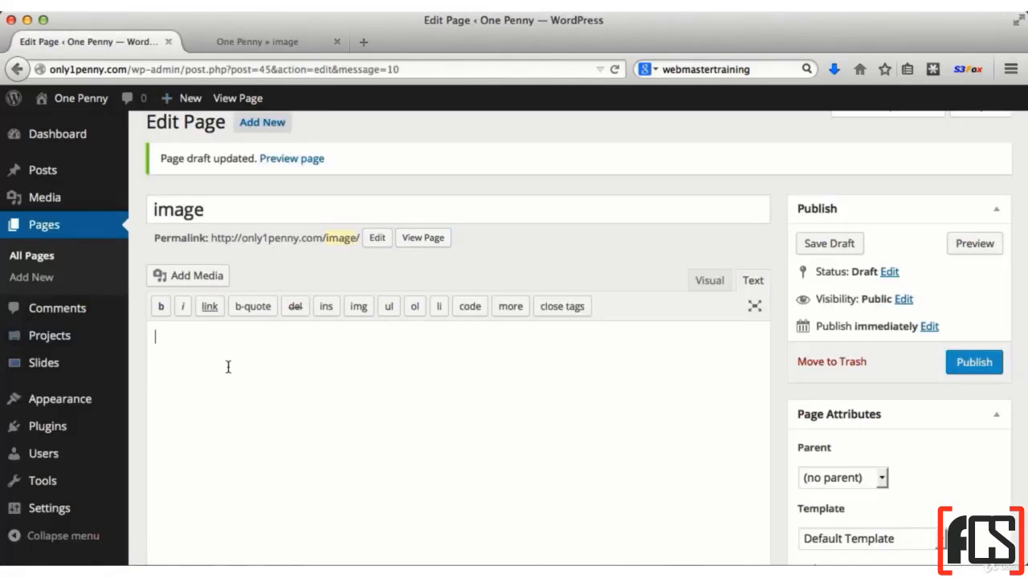
click(183, 277)
click(611, 359)
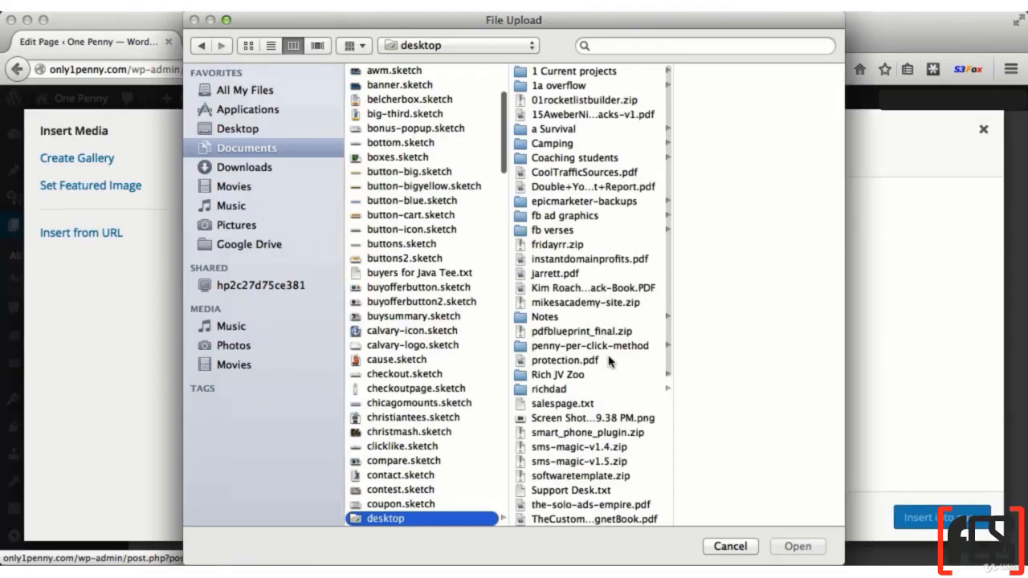
click(276, 230)
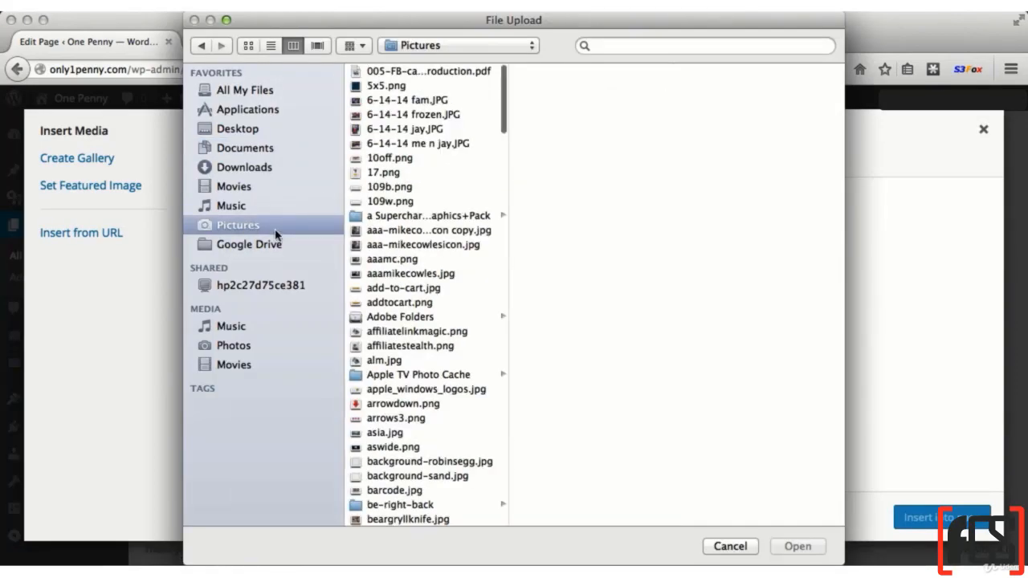
click(432, 130)
click(798, 546)
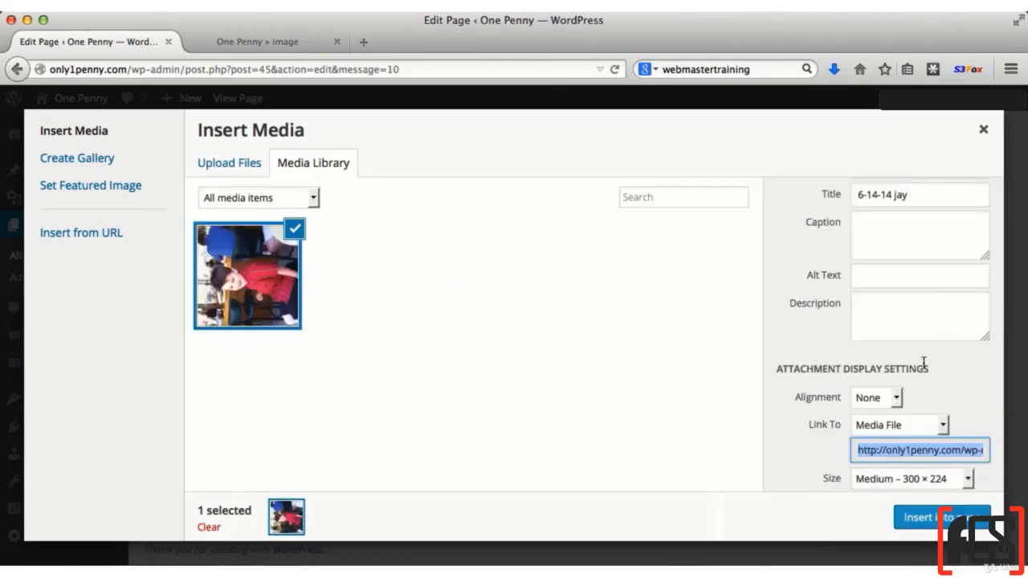
Insert the uploaded picture into the page with alignment None, Link To None and size Medium – 300 × 224
click(893, 399)
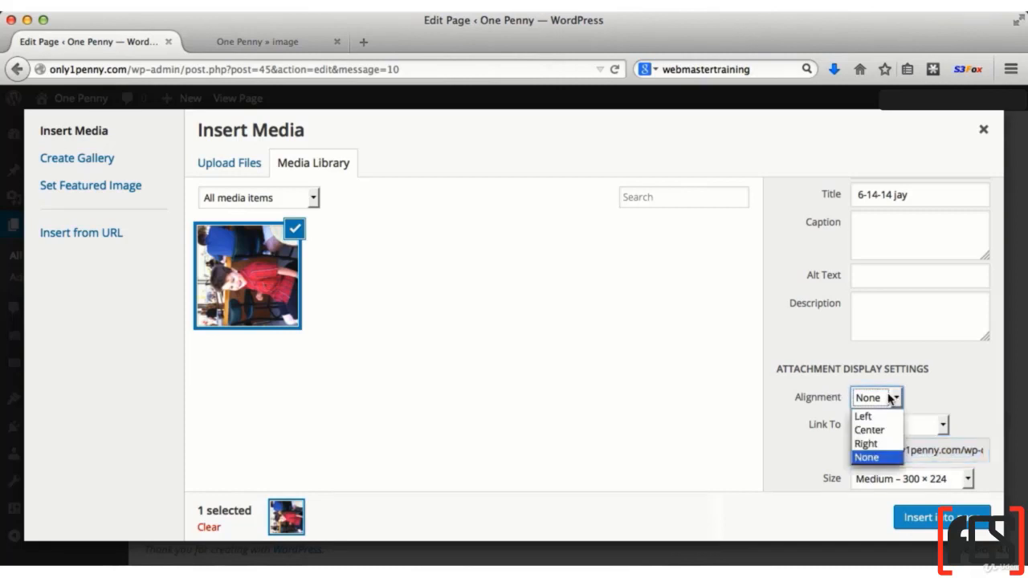
click(871, 458)
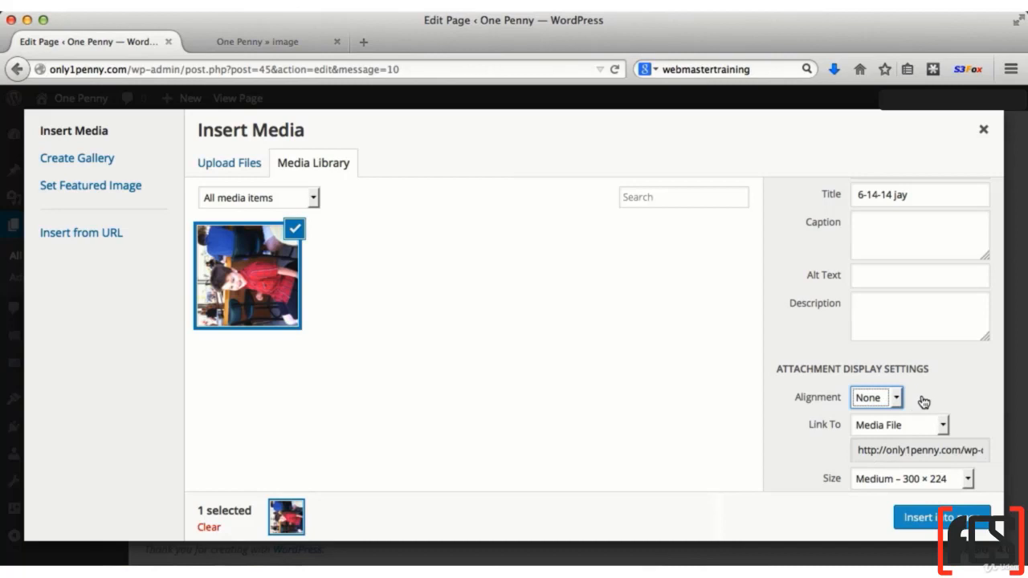
click(887, 430)
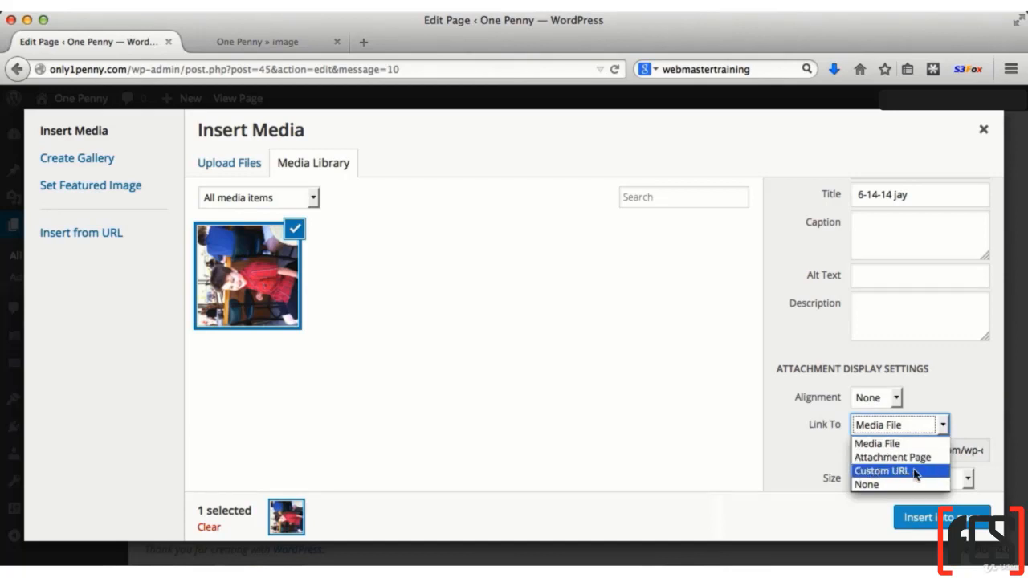
click(870, 485)
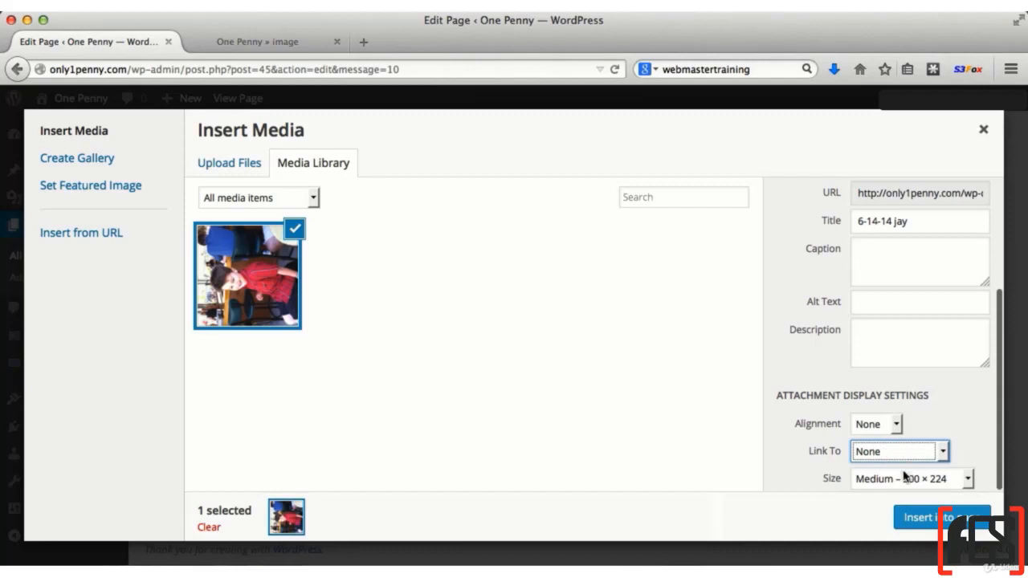
click(891, 479)
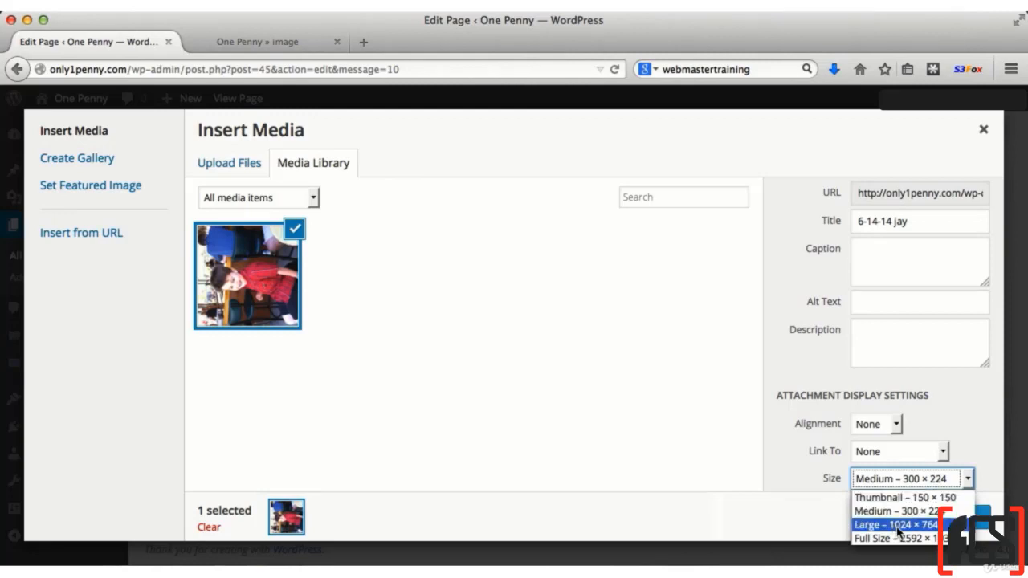
click(896, 511)
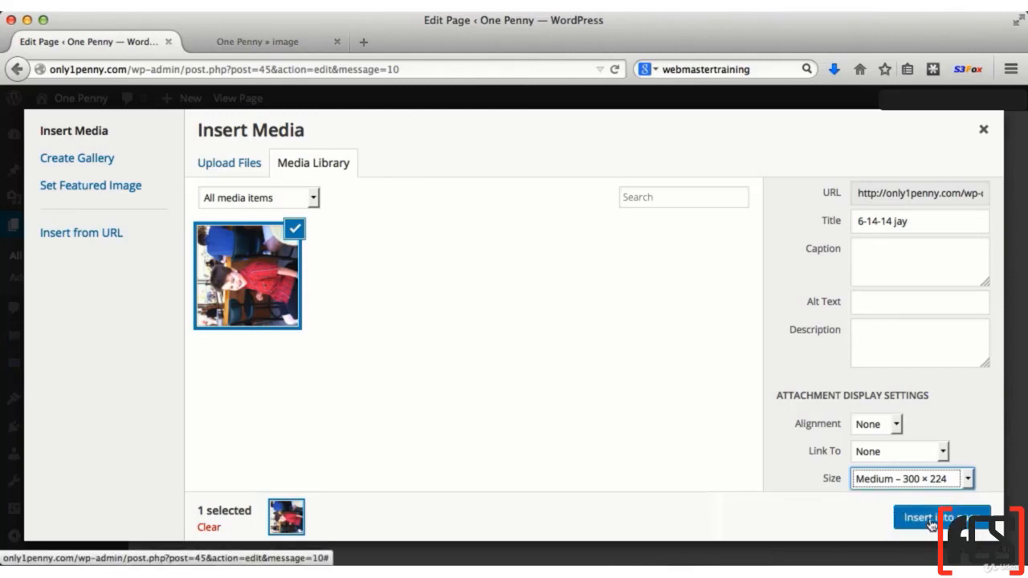
click(936, 518)
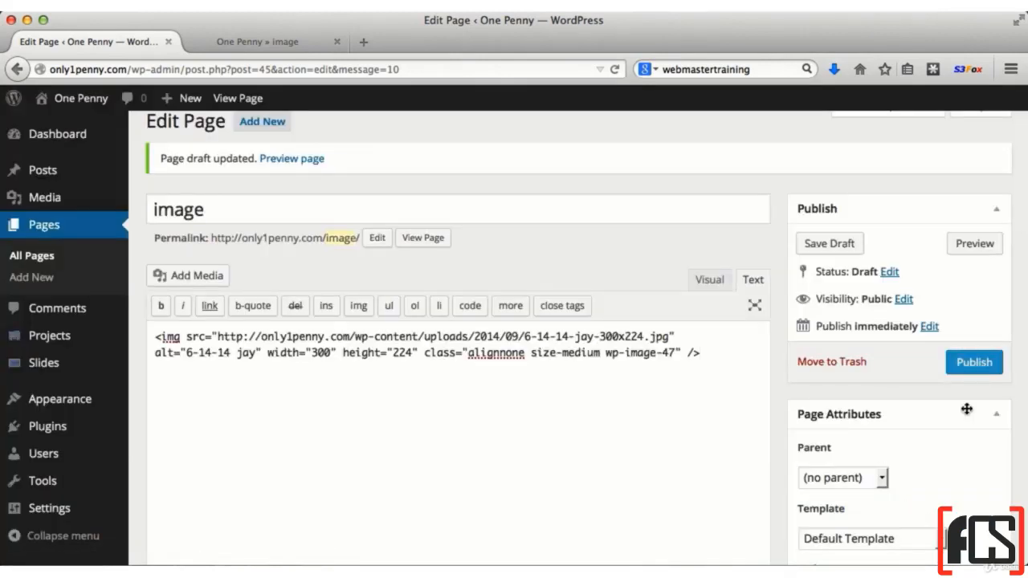
Publish the page titled image and reload its preview on the site
click(972, 368)
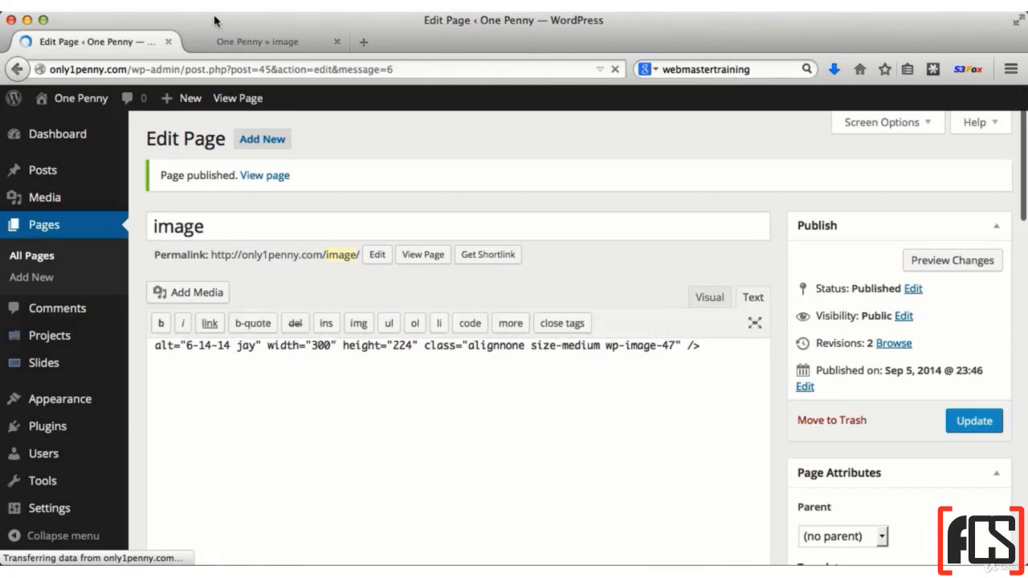
click(242, 42)
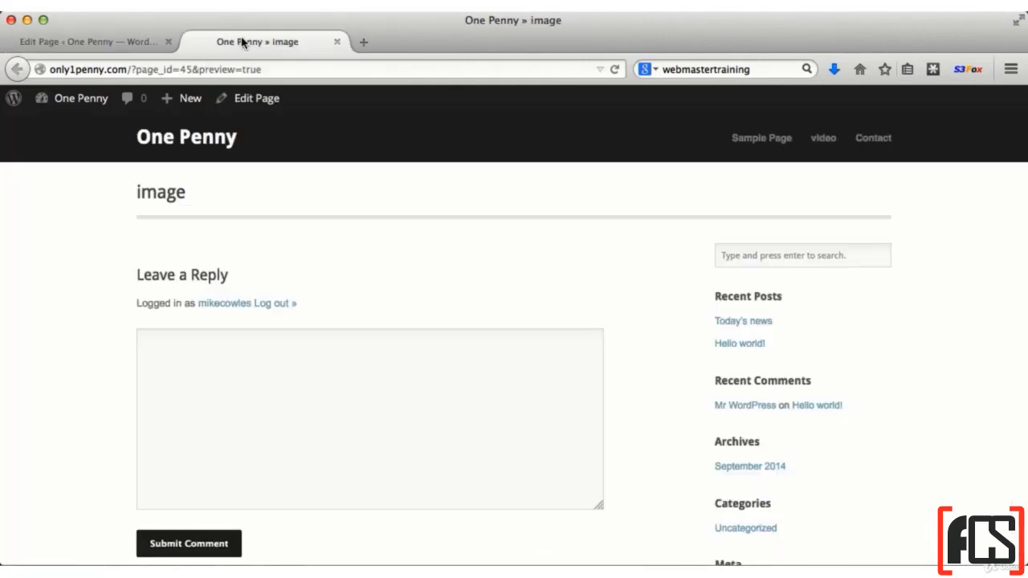
click(615, 70)
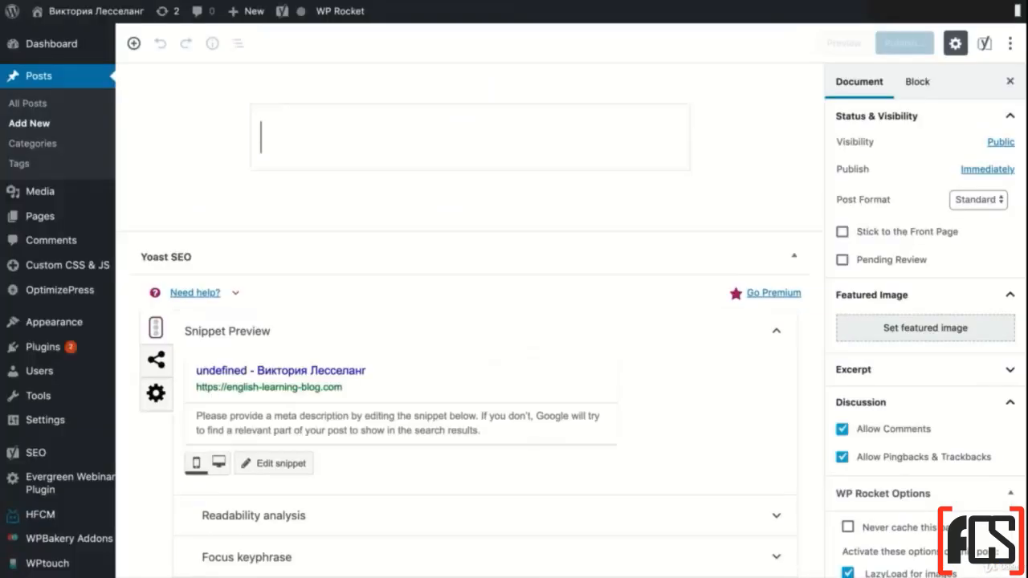
Add an image block to the new post using the seated thinker statue picture with the building behind it from the media library
click(312, 194)
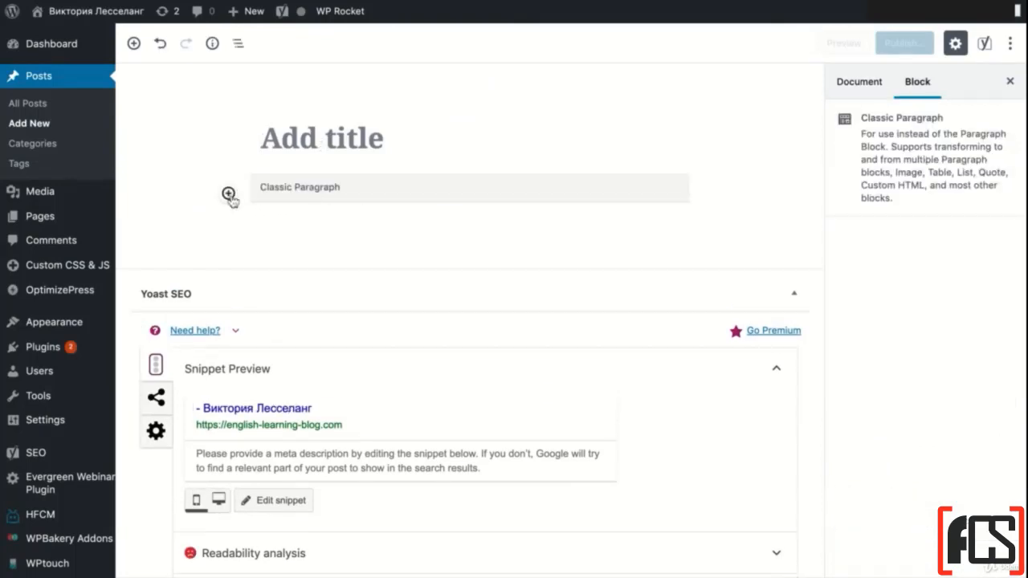
click(228, 195)
click(441, 322)
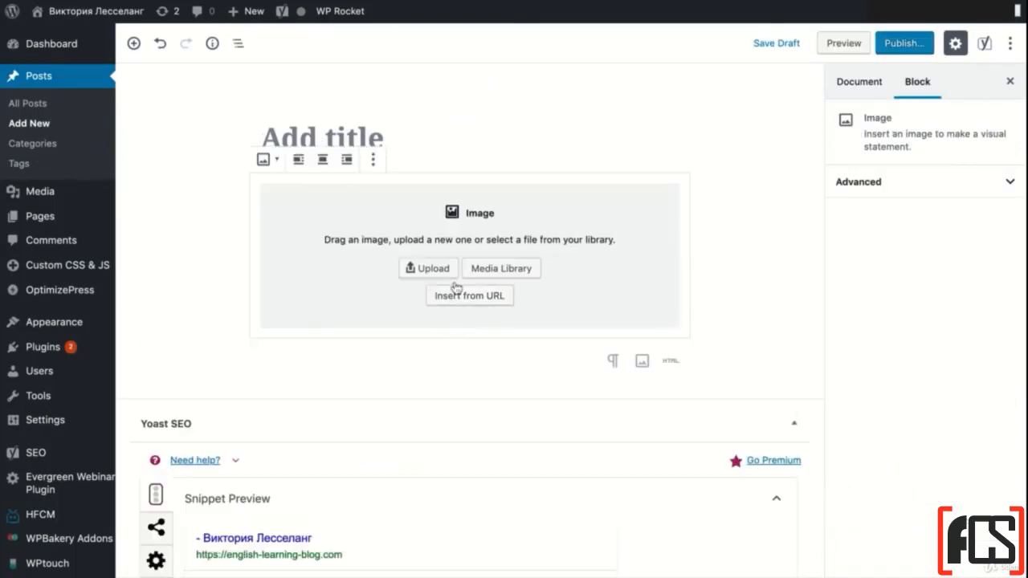
click(491, 273)
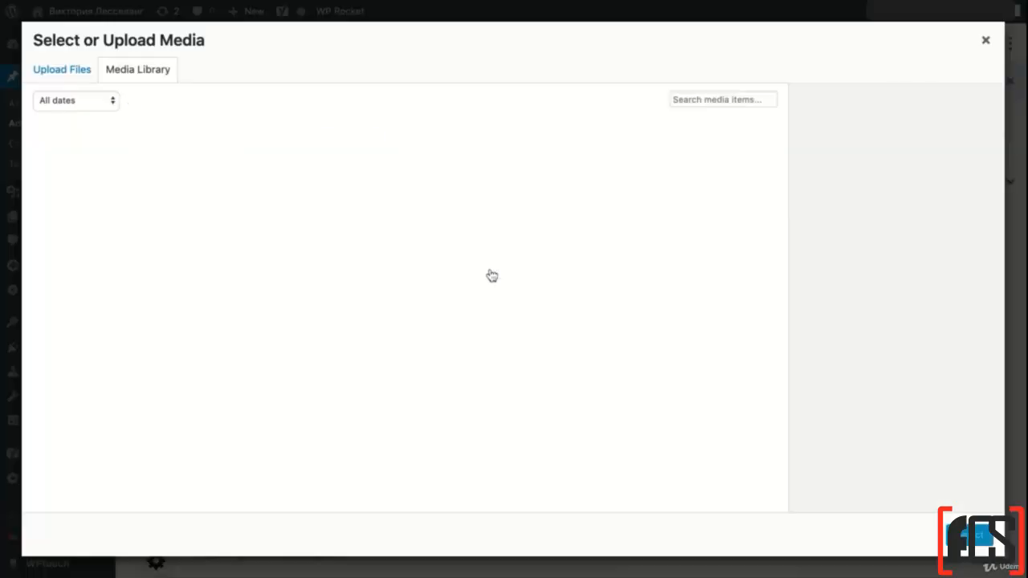
scroll(492, 275, down, 20)
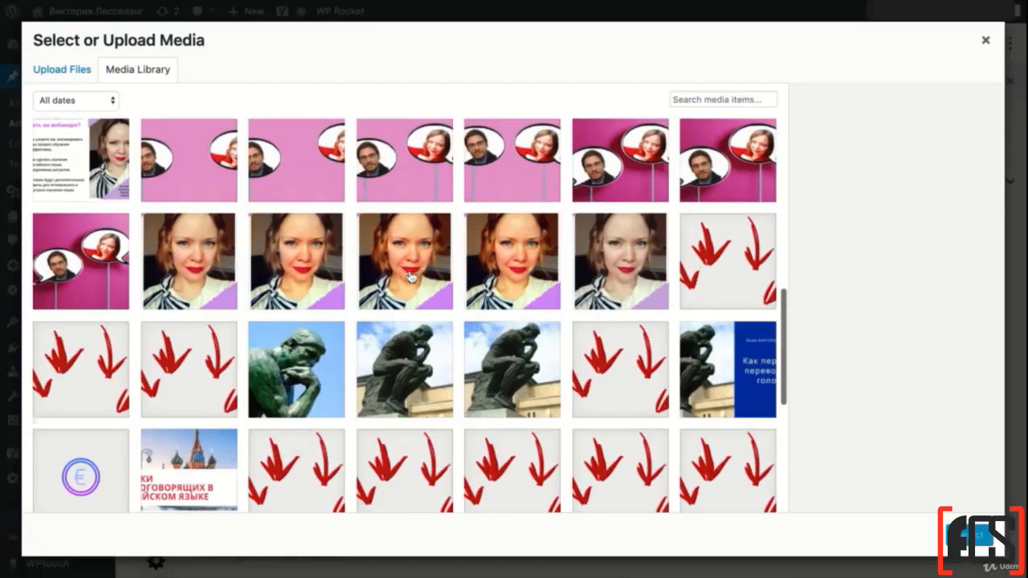
scroll(395, 235, up, 5)
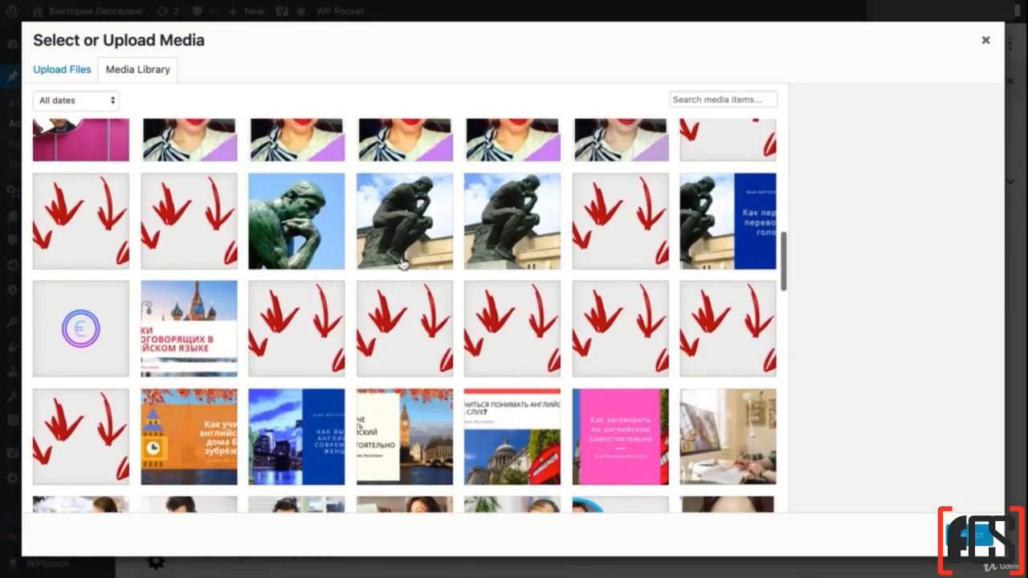
click(395, 234)
click(968, 540)
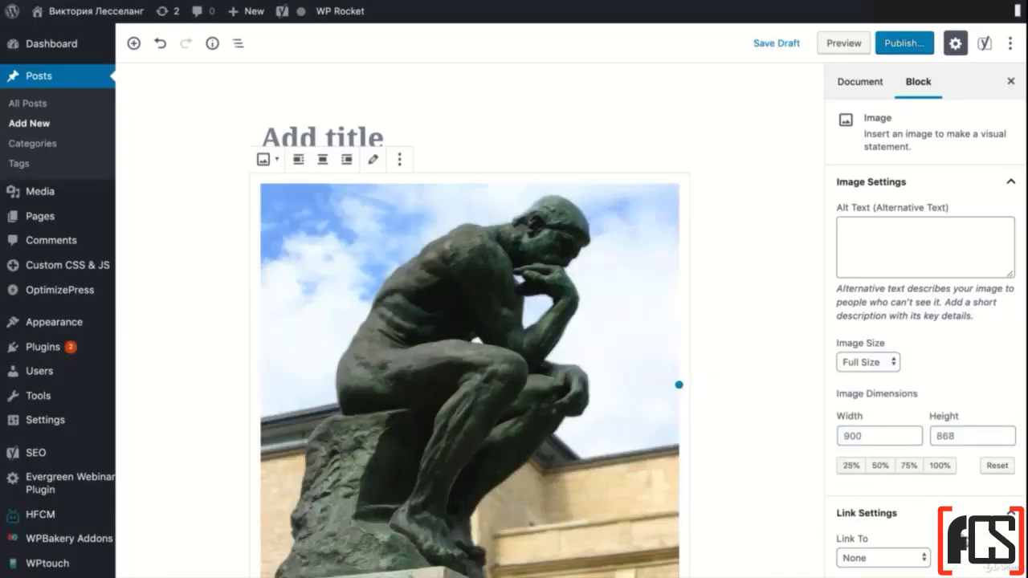
Title the post Sample Image
scroll(807, 425, down, 3)
scroll(808, 424, up, 3)
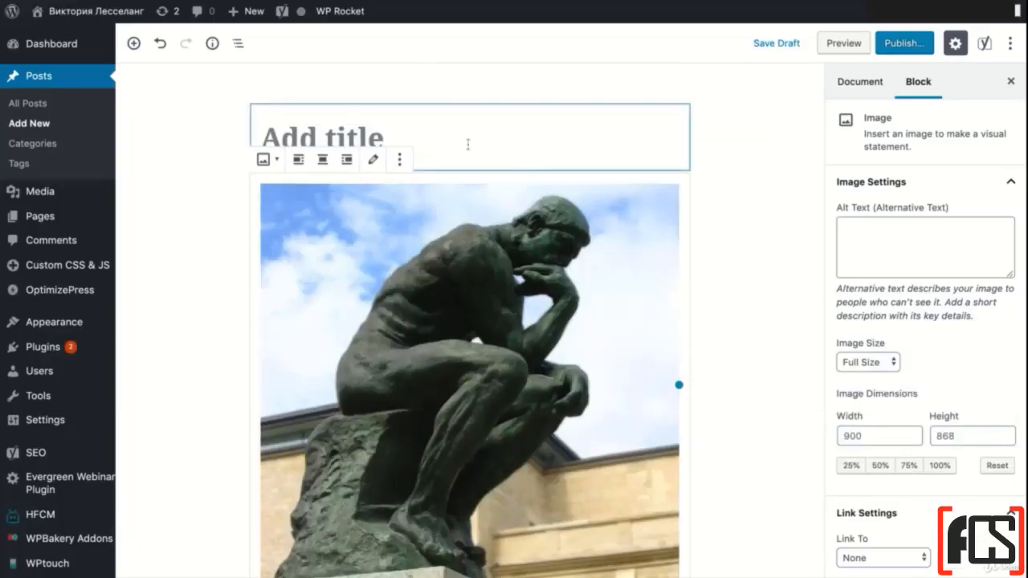
click(439, 130)
text(Sample Image)
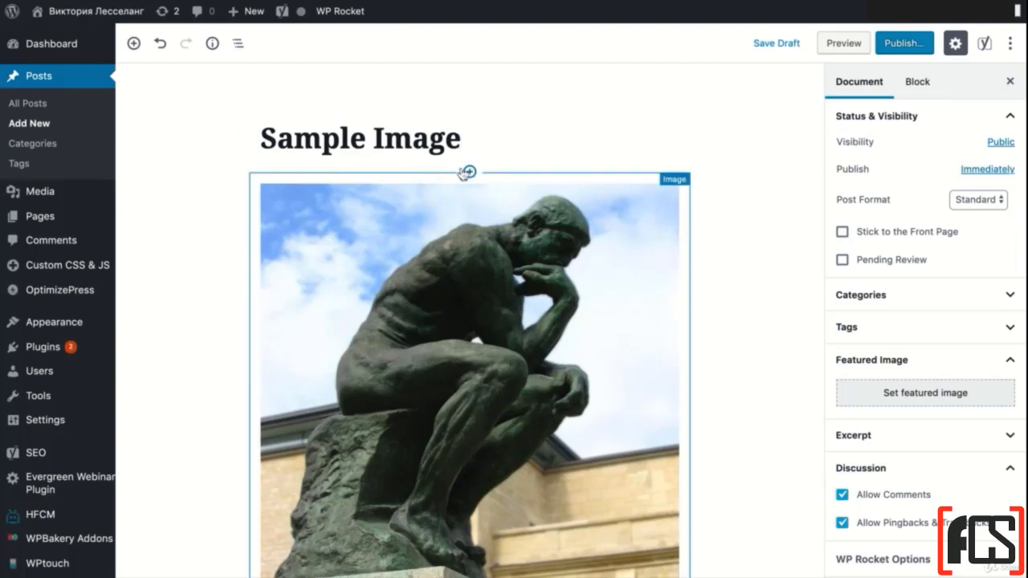
Insert an H2 heading block reading Sample Image between the post title and the statue picture
click(470, 171)
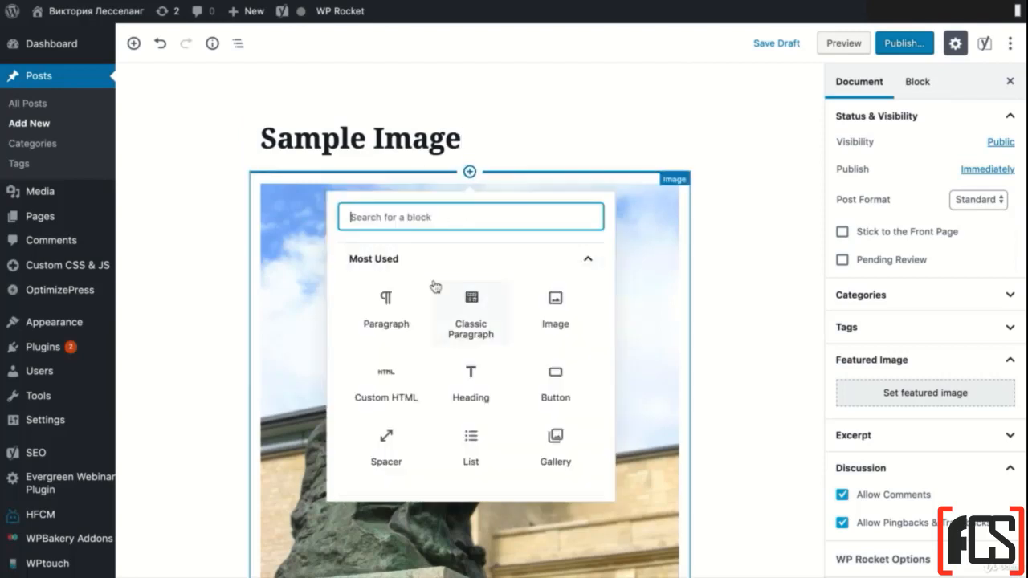
click(472, 384)
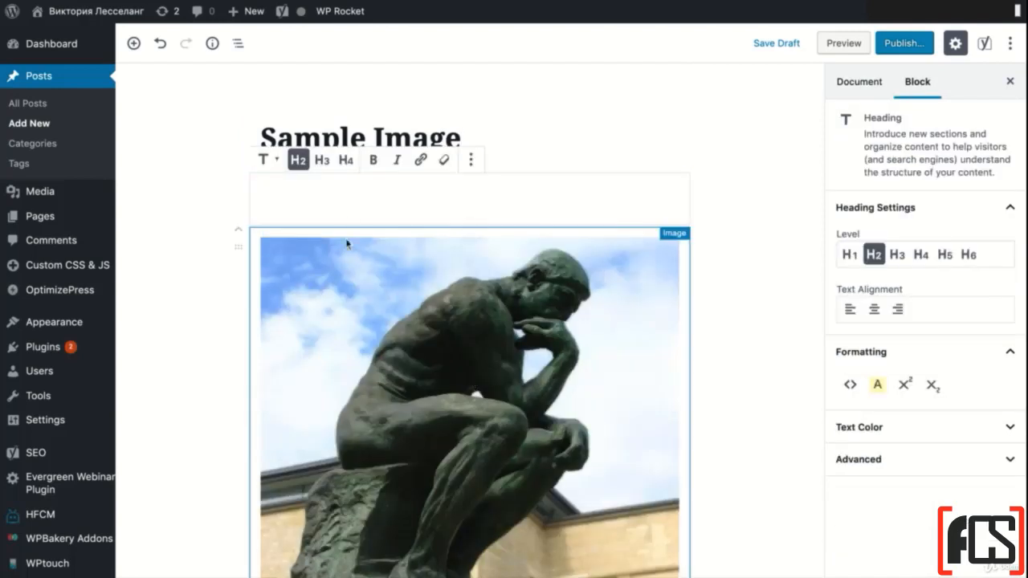
text(Sample Image)
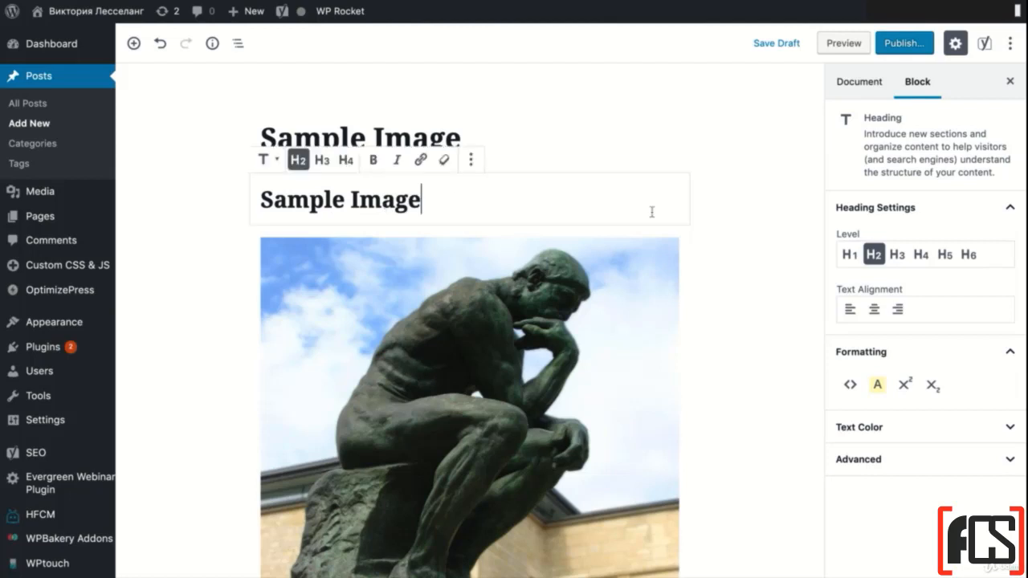
click(719, 232)
Publish the Sample Image post and look through it on the live site
click(906, 42)
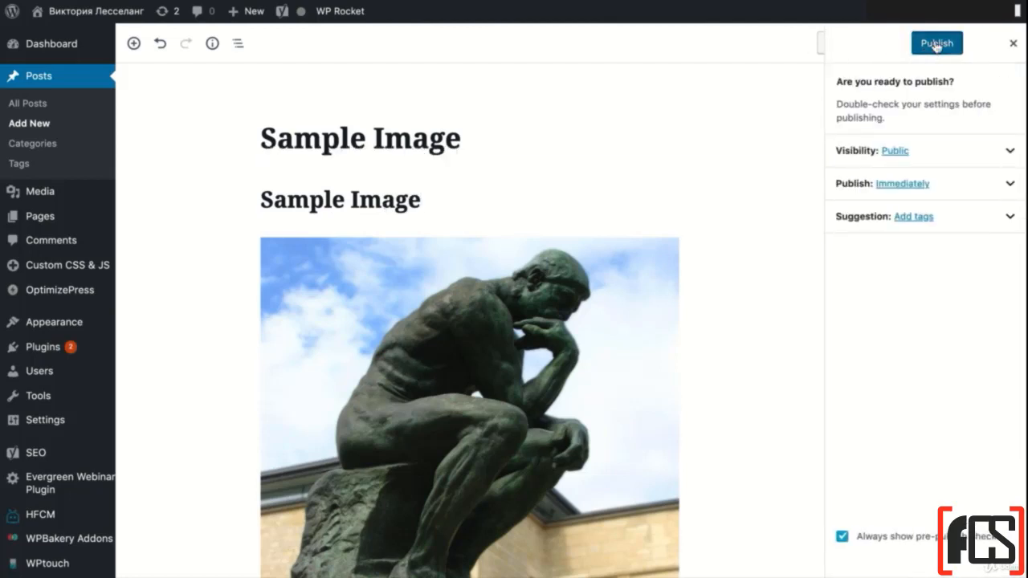
click(932, 42)
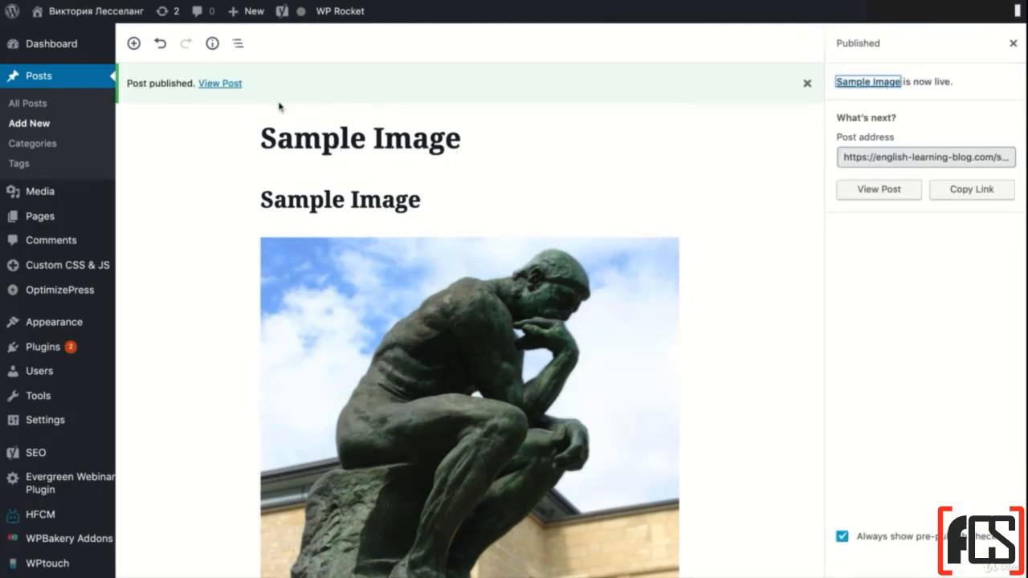
click(232, 84)
scroll(379, 252, down, 5)
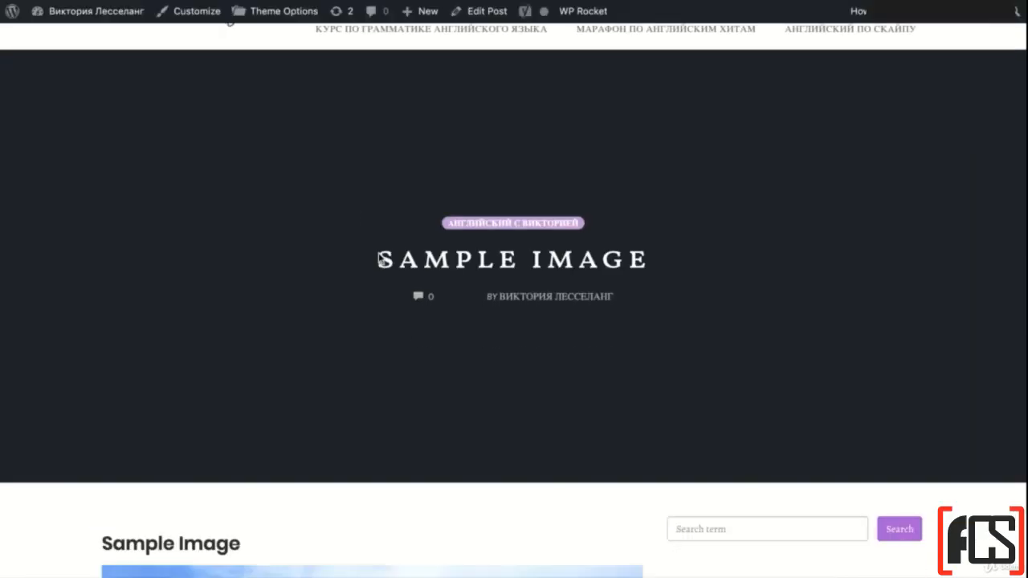
scroll(378, 252, down, 5)
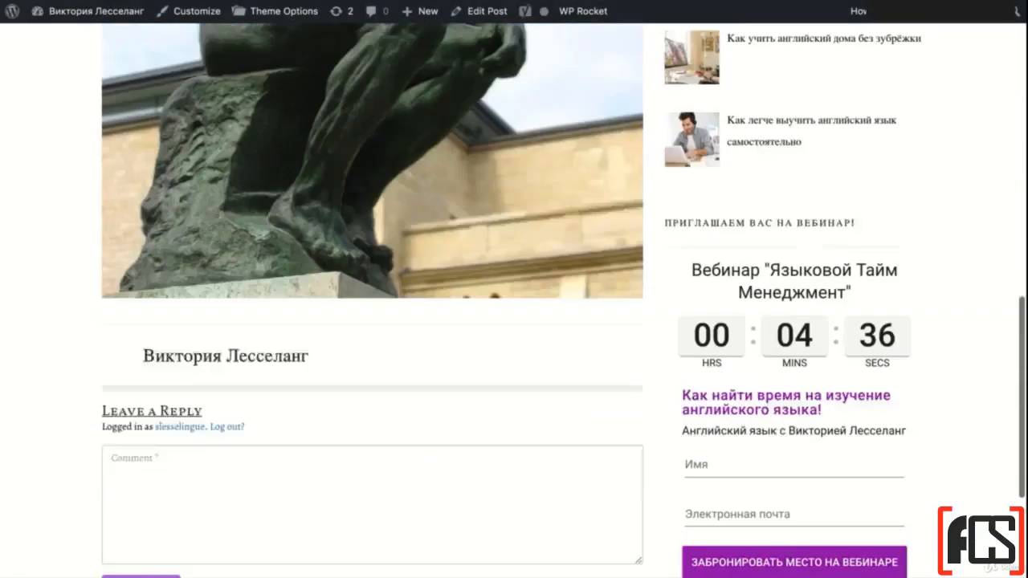
scroll(514, 290, up, 15)
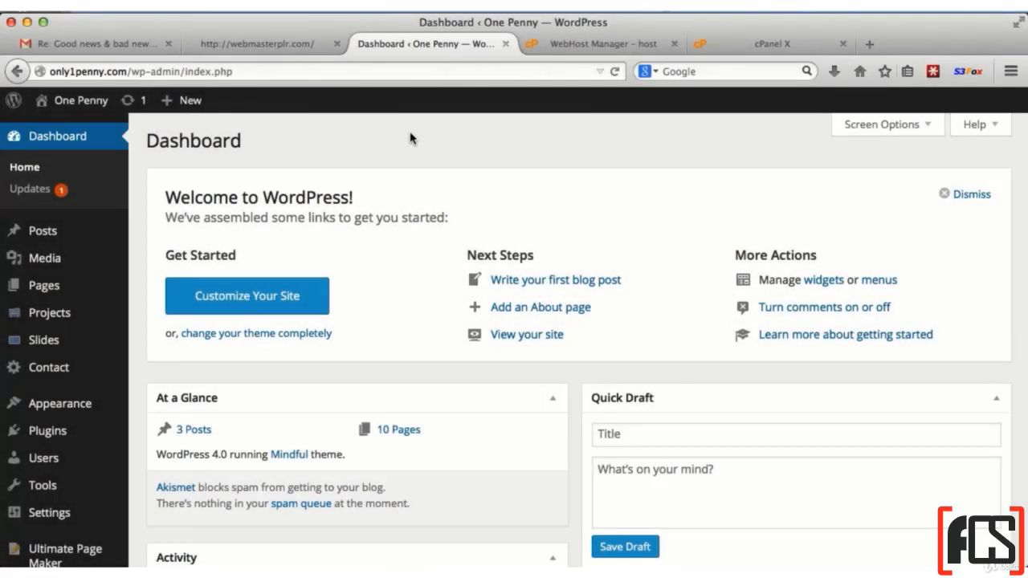
Create a new page on the One Penny site titled imagetest
mouse_move(164, 101)
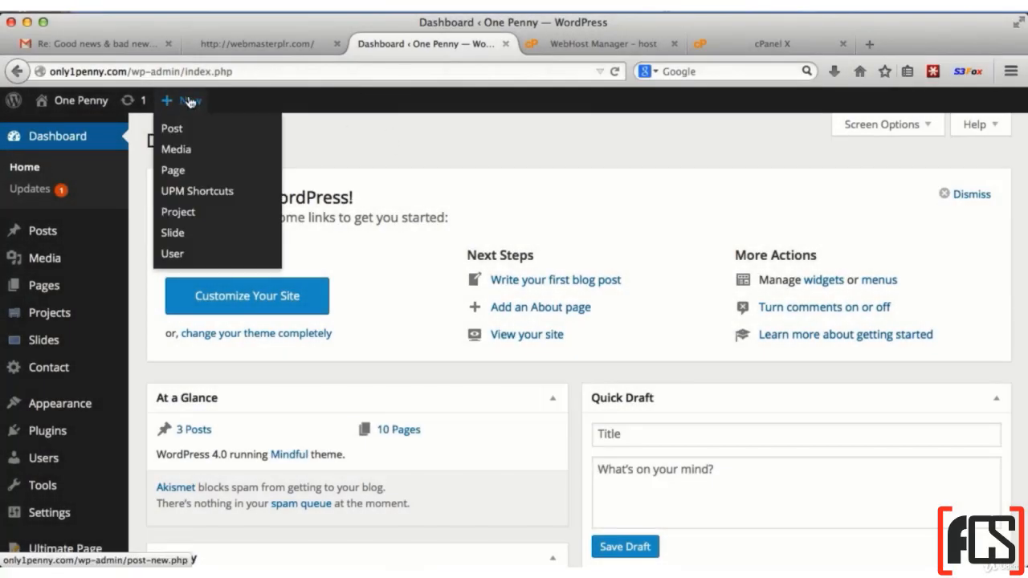
click(181, 172)
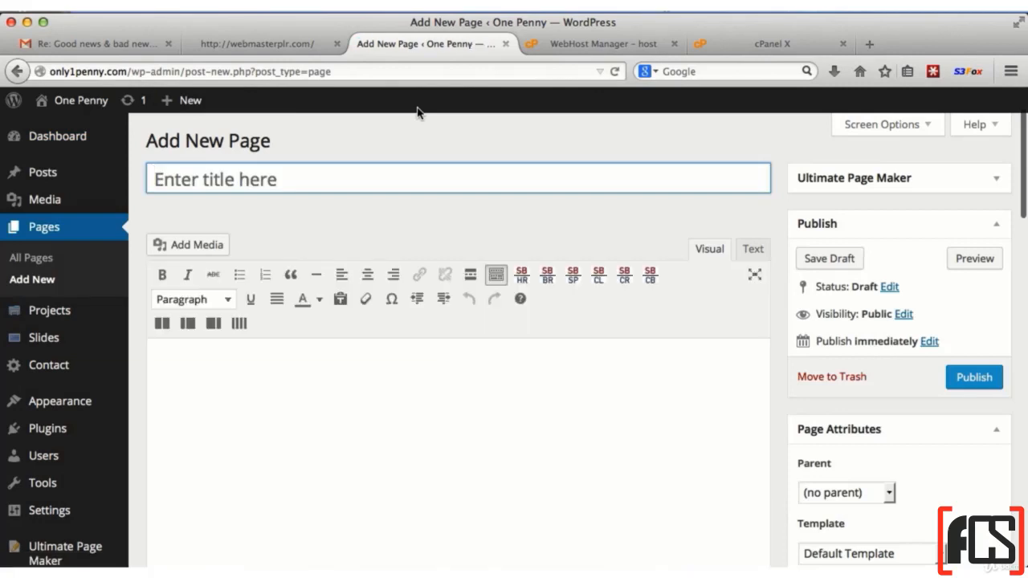
text(imag)
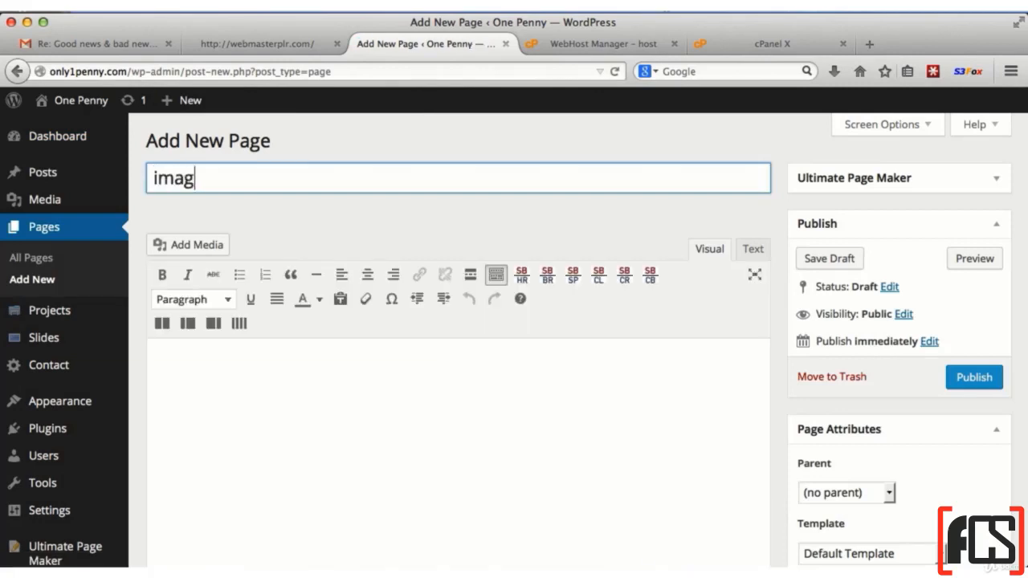
text(etest)
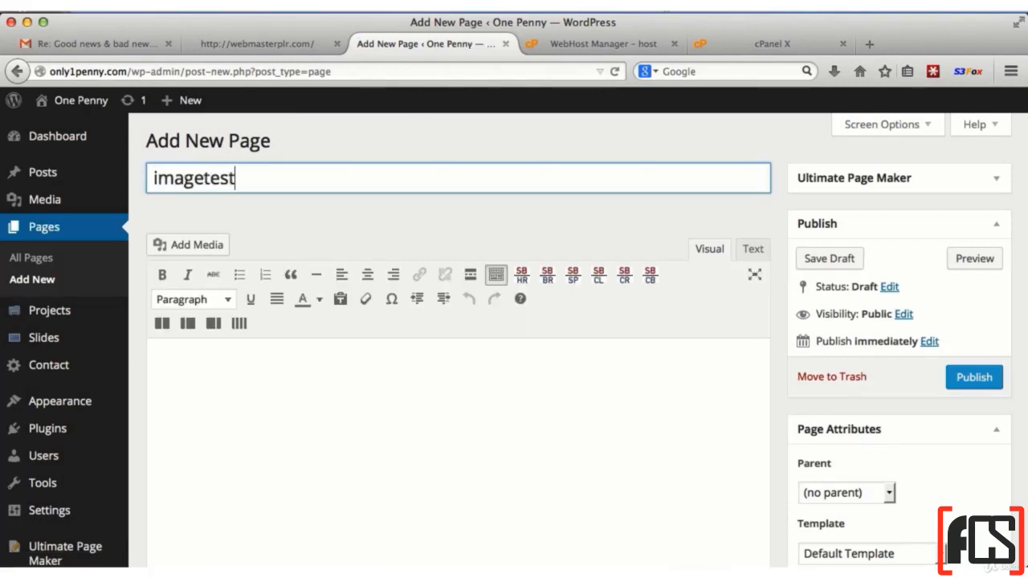
click(317, 432)
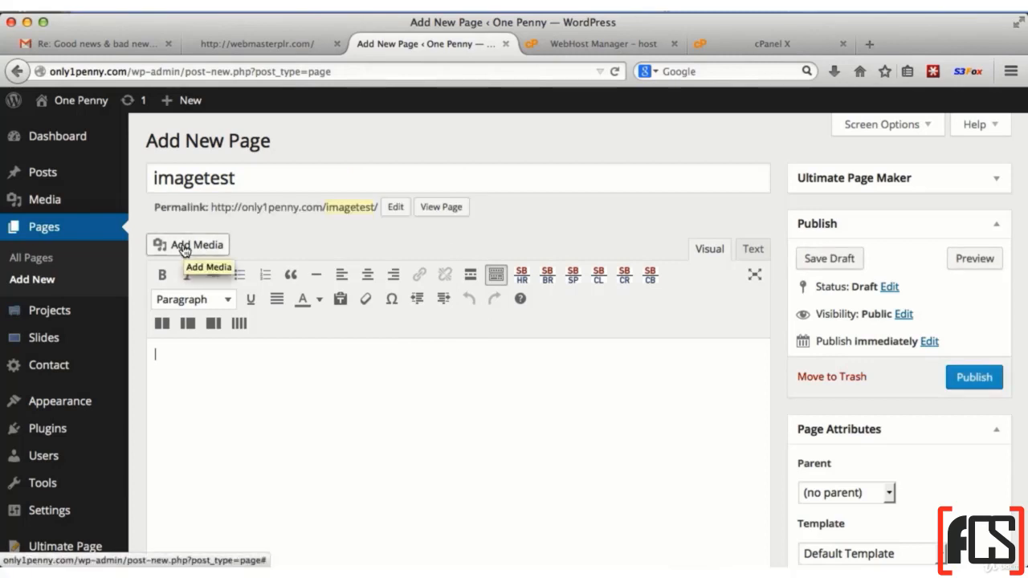
Insert clickhere.png from the media library into the page with alignment None, Link To None and size Full Size – 306 × 66
click(184, 249)
click(241, 278)
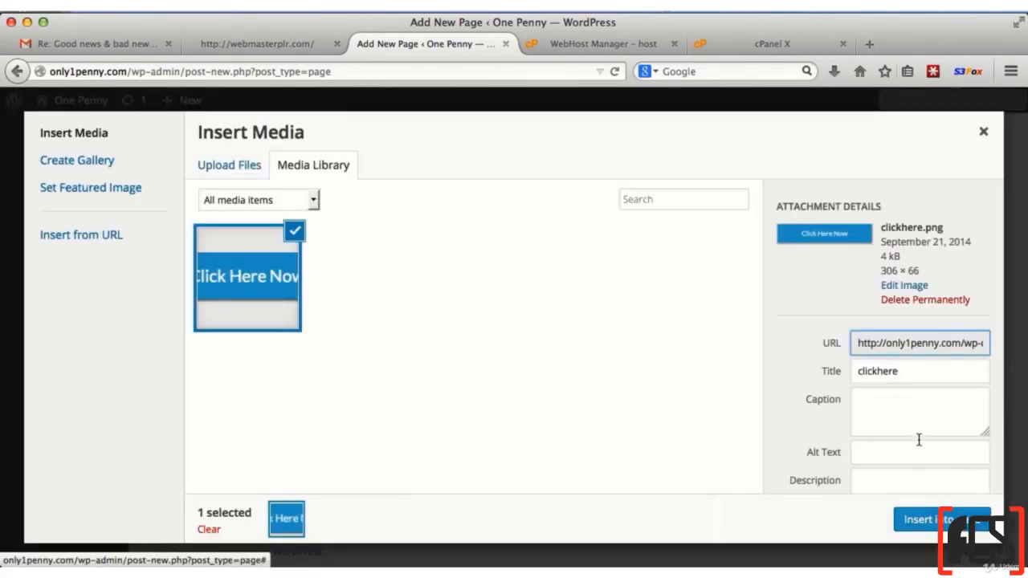
scroll(916, 433, down, 4)
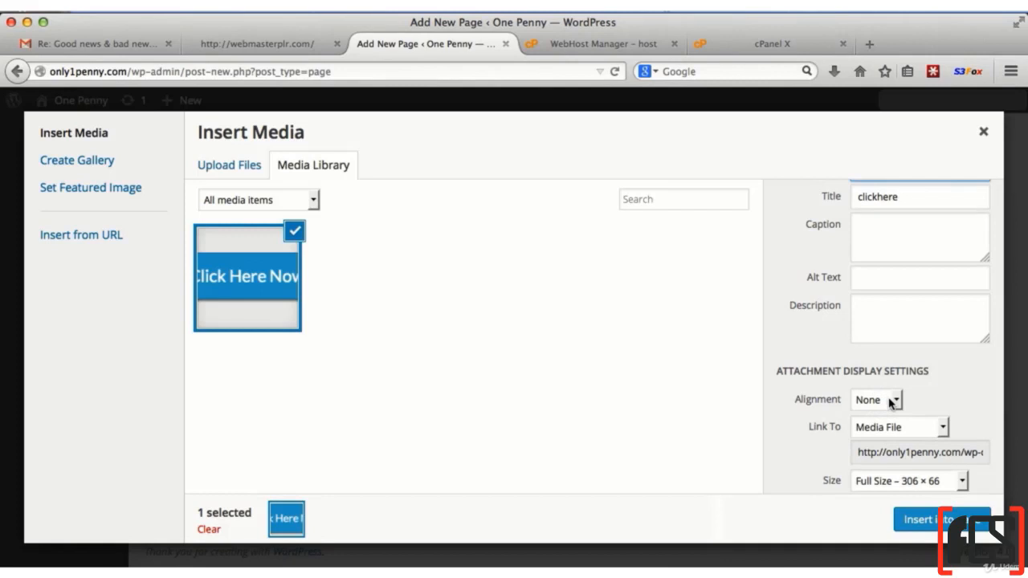
click(892, 402)
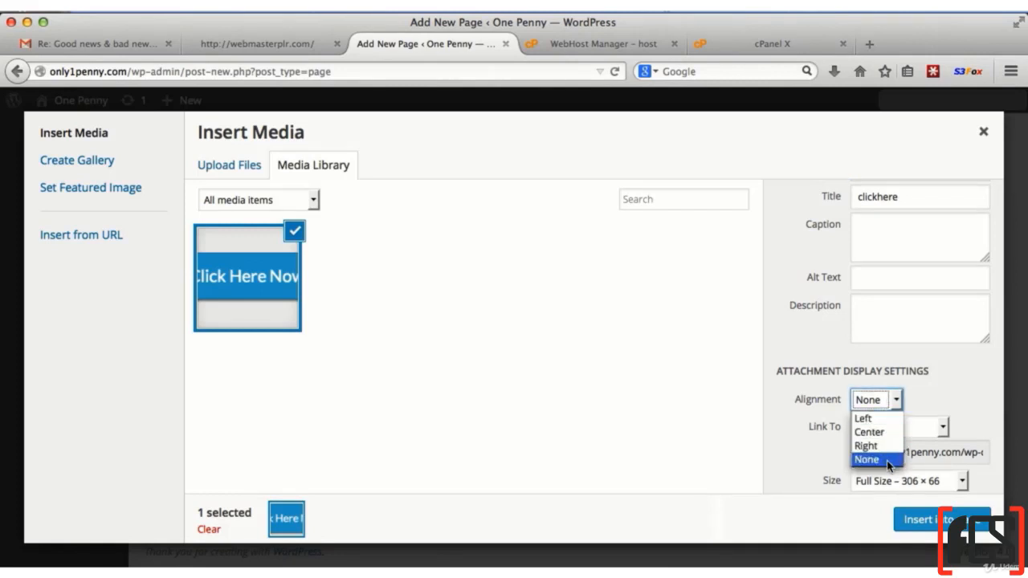
click(867, 460)
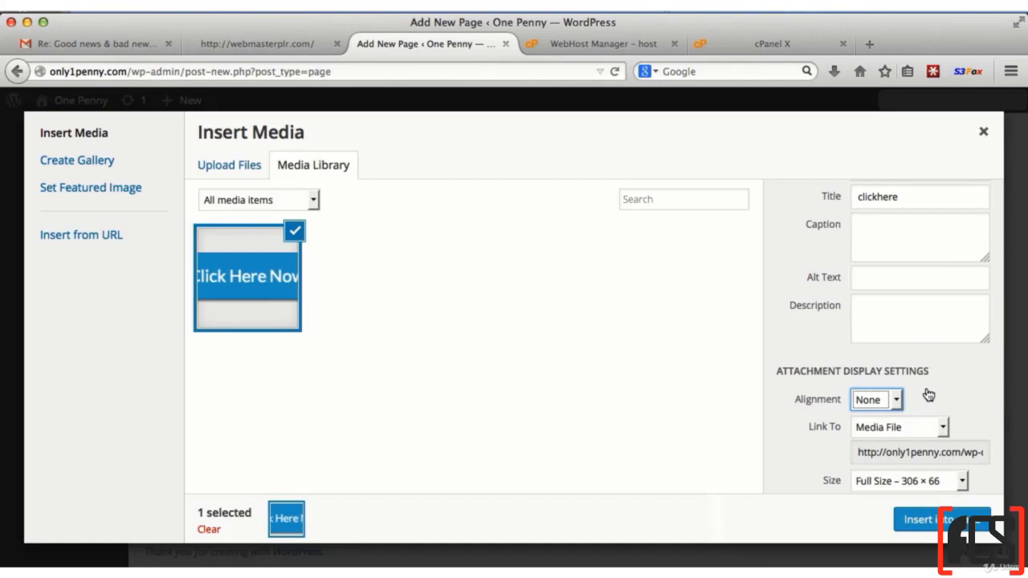
click(904, 427)
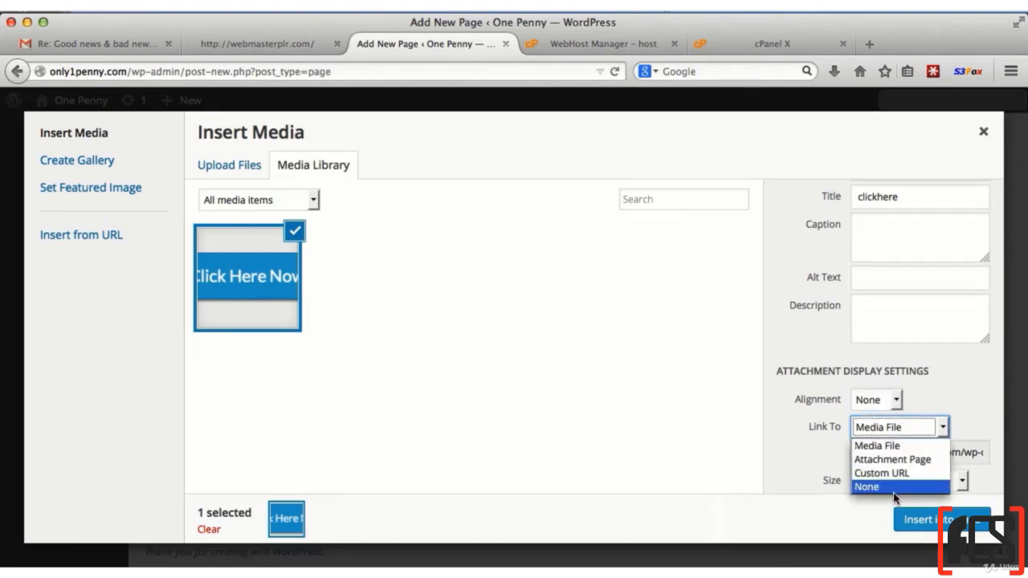
click(893, 484)
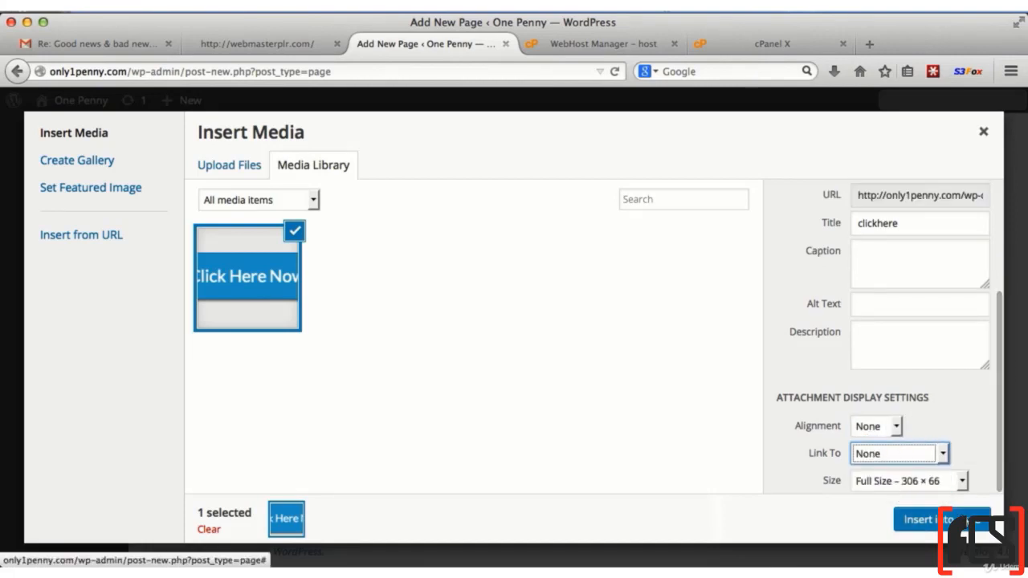
click(932, 520)
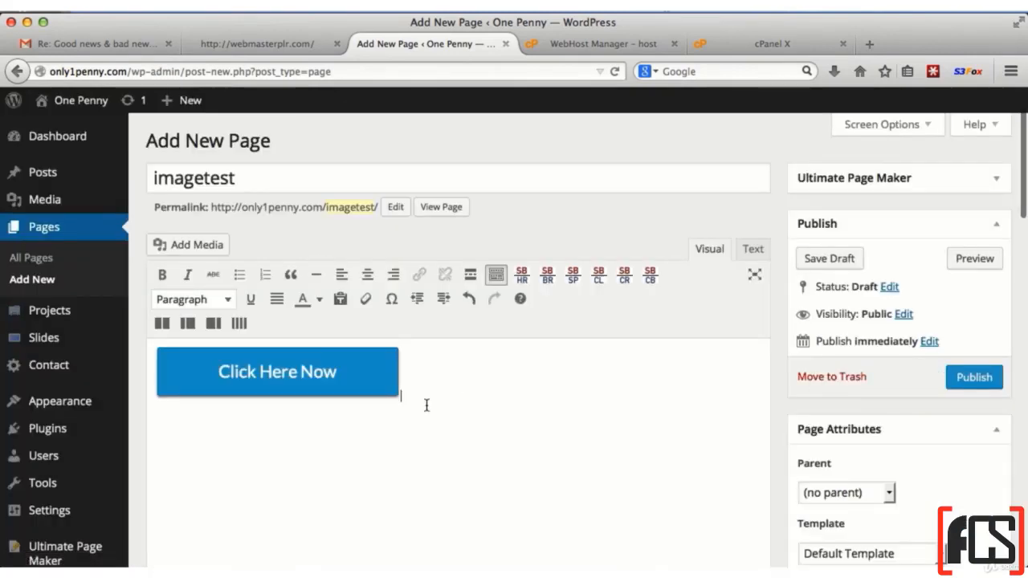
Try right and left alignment on the Click Here Now image, and center it
click(274, 366)
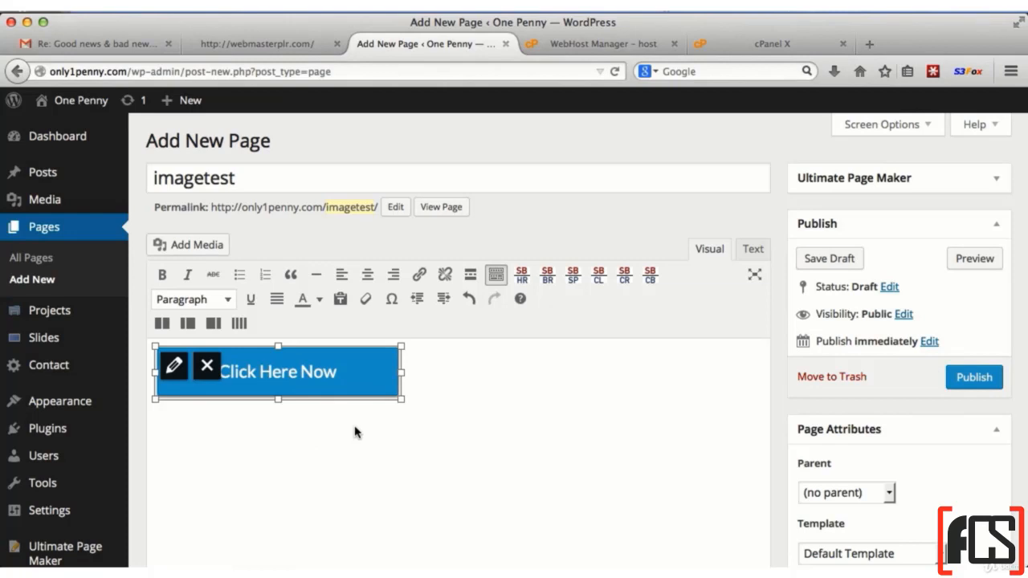
click(394, 276)
click(343, 275)
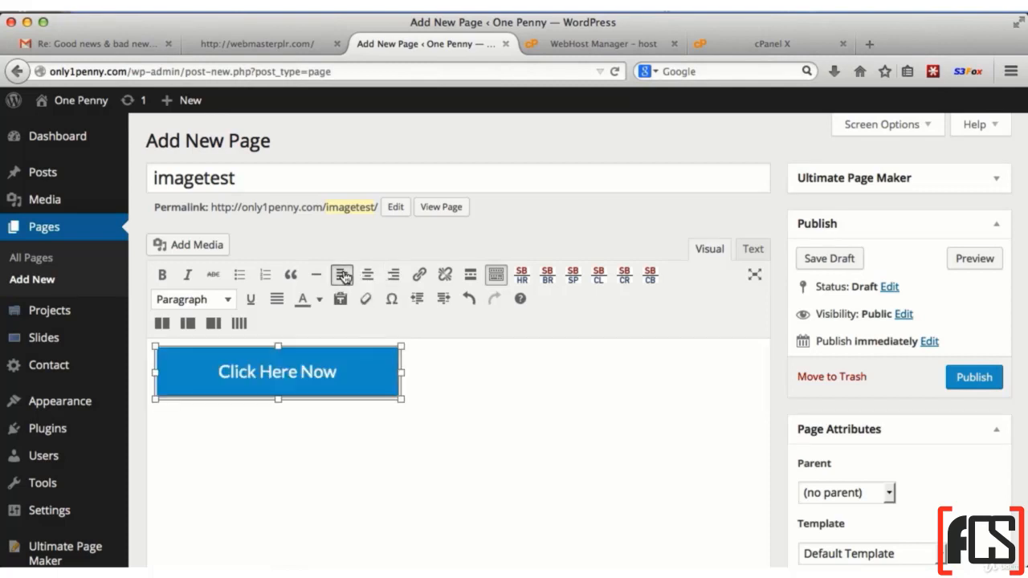
click(368, 276)
Paste the copied paragraph beginning "It is not the critic who counts" below the Click Here Now image
click(396, 440)
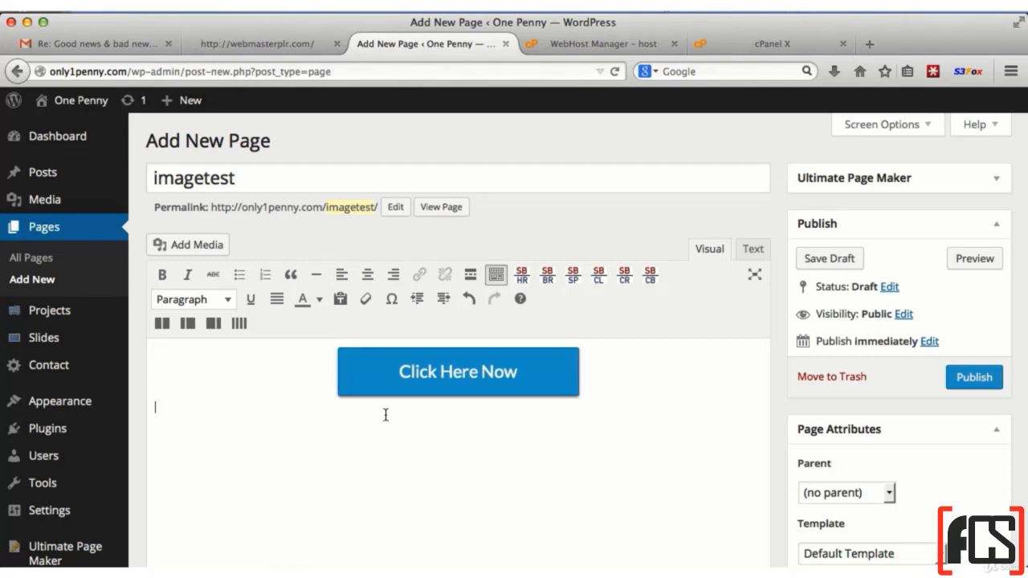
text(It is not the critic who counts; not the man who points out how the strong man stumbles, or where the doer of deeds could have done them better. The credit belongs to the man who is actually in the arena, whose face is marred by dust and sweat and blood; who strives valiantly; who errs, who comes short again and again, because there is no effort without error and shortcoming; but who does actually strive to do the deeds; who knows great enthusiasms, the great devotions; who spends himself in a worthy cause; who at the best knows in the end the triumph of high achievement, and who at the worst, if he fails, at least fails while daring greatly, so that his place shall never be with those cold and timid souls who neither know victory nor defeat.)
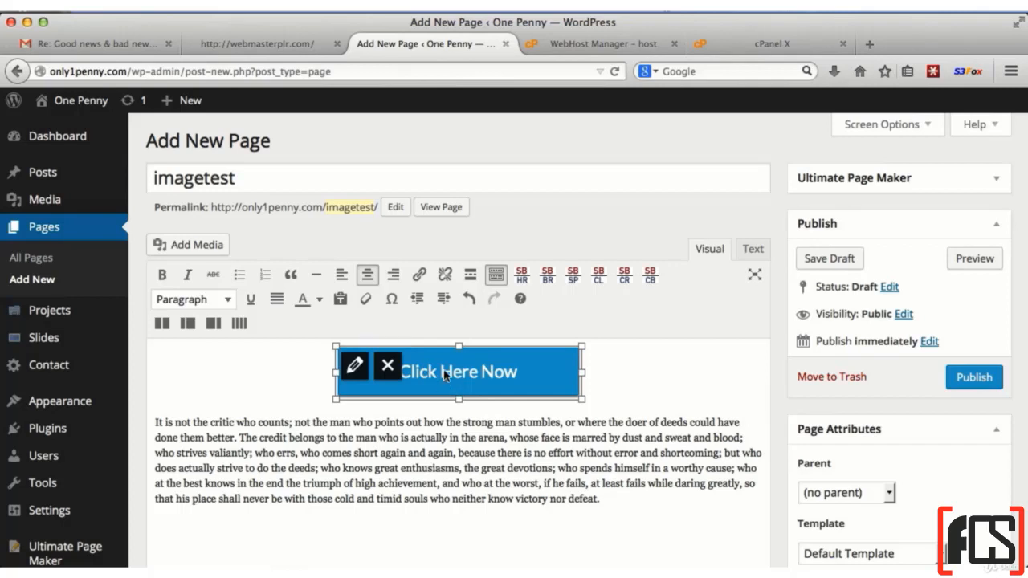
Right-align the Click Here Now image so the paragraph wraps beside it
click(394, 275)
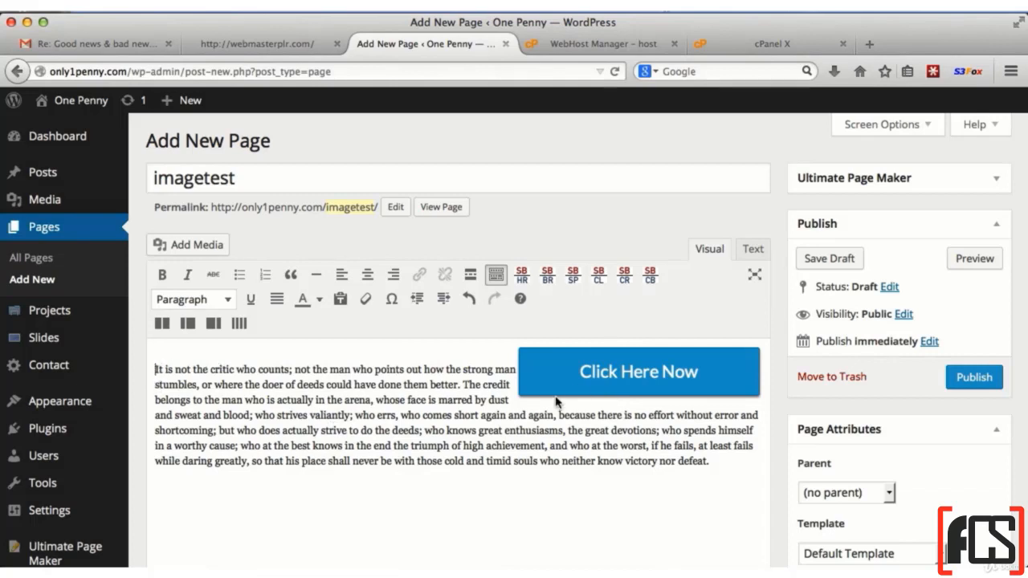
Split the text into paragraphs before "who errs" and "if he fails", and move the Click Here Now image to the second paragraph
click(355, 417)
key(Return)
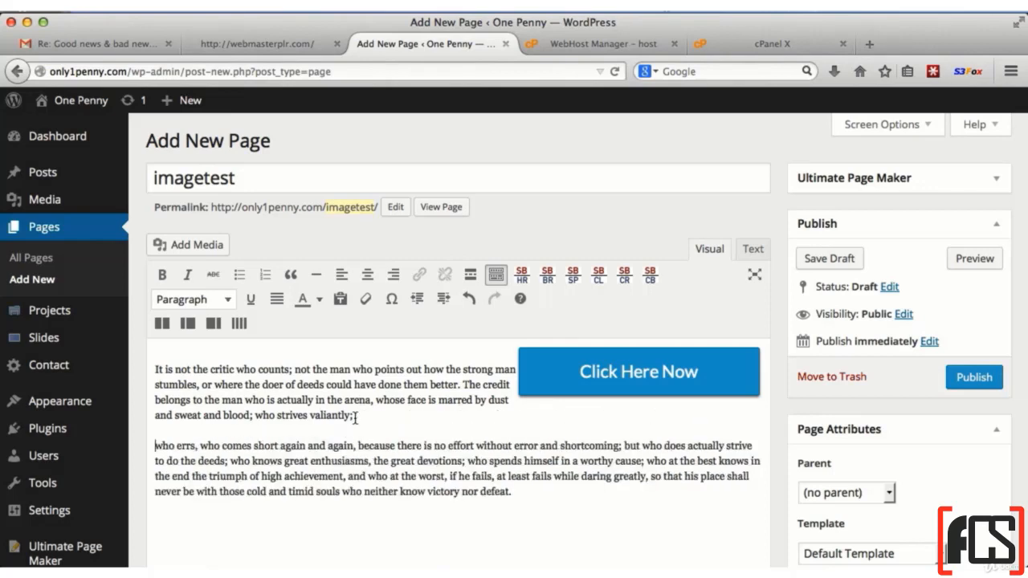
click(450, 476)
key(Return)
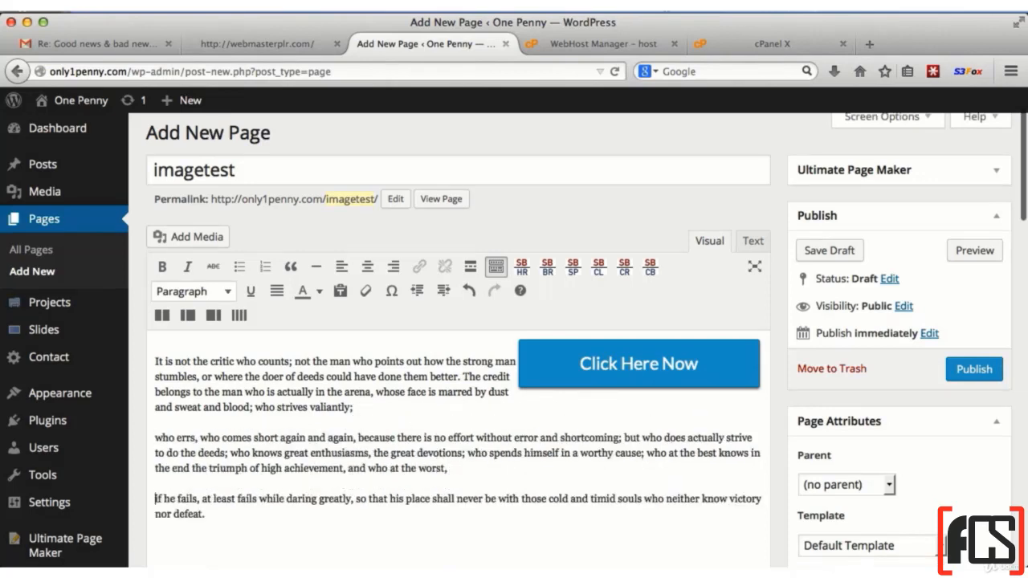
drag(572, 373, 153, 434)
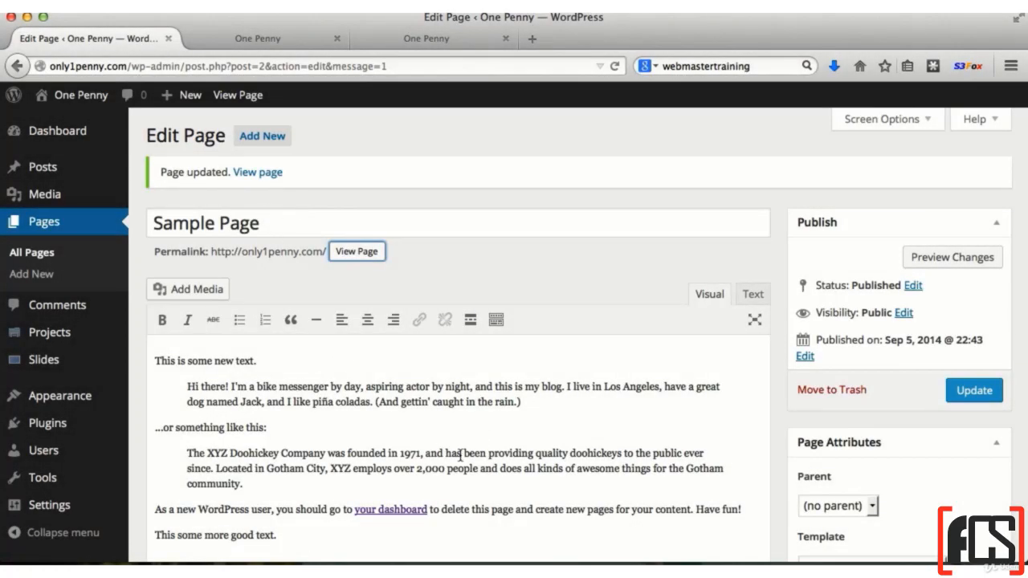
Replace all content of the Sample Page with the text "Click here to visit Google."
click(460, 456)
key(super+a)
click(406, 436)
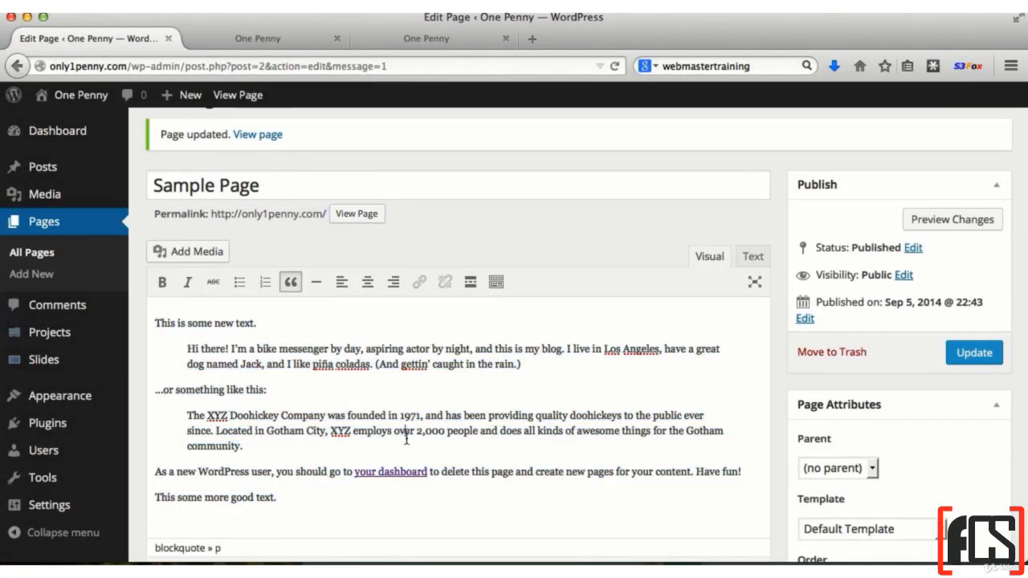
right_click(402, 407)
click(442, 273)
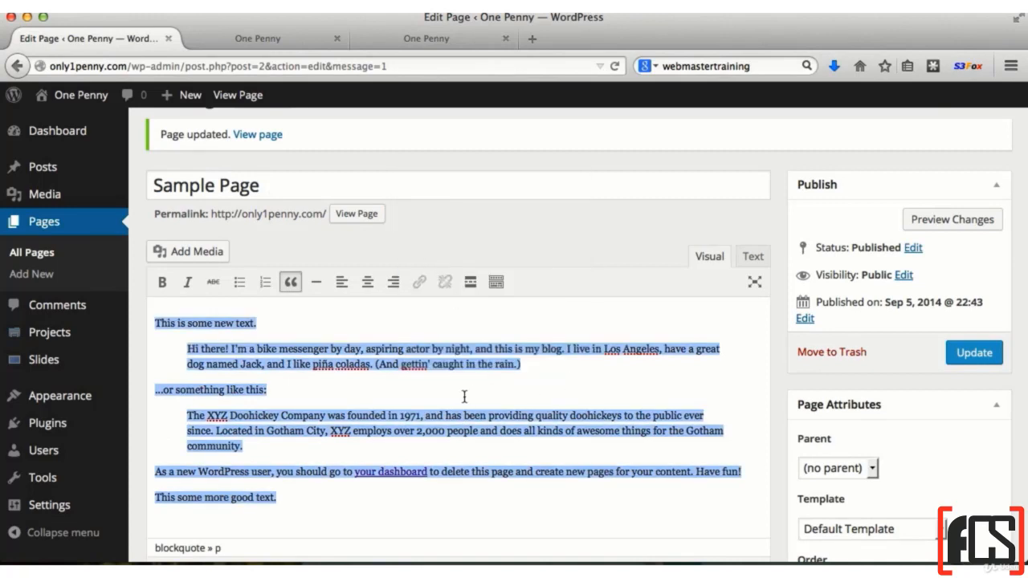
key(BackSpace)
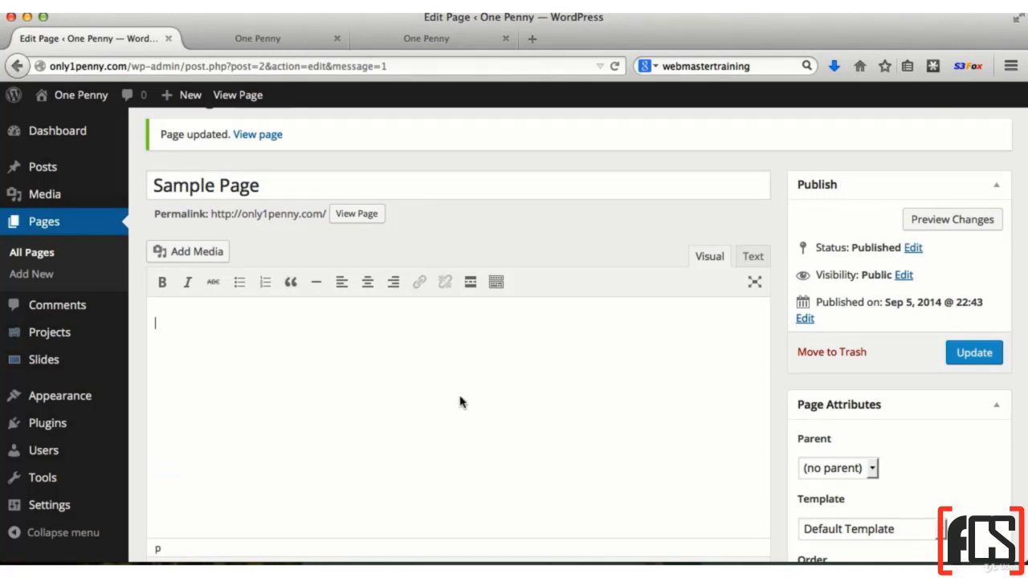
text(Click here to visit Google.)
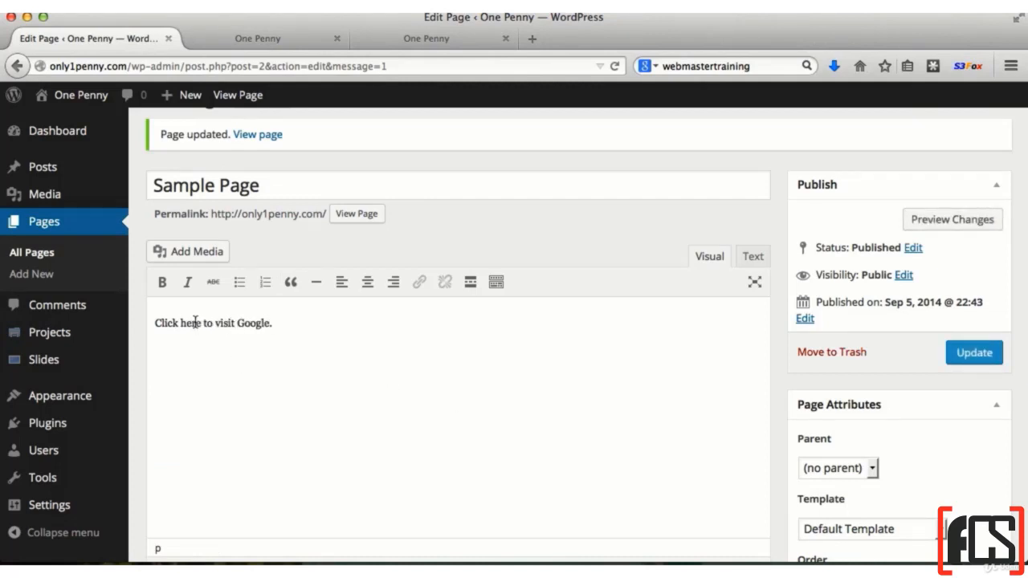
drag(201, 323, 152, 324)
click(183, 323)
drag(201, 323, 151, 325)
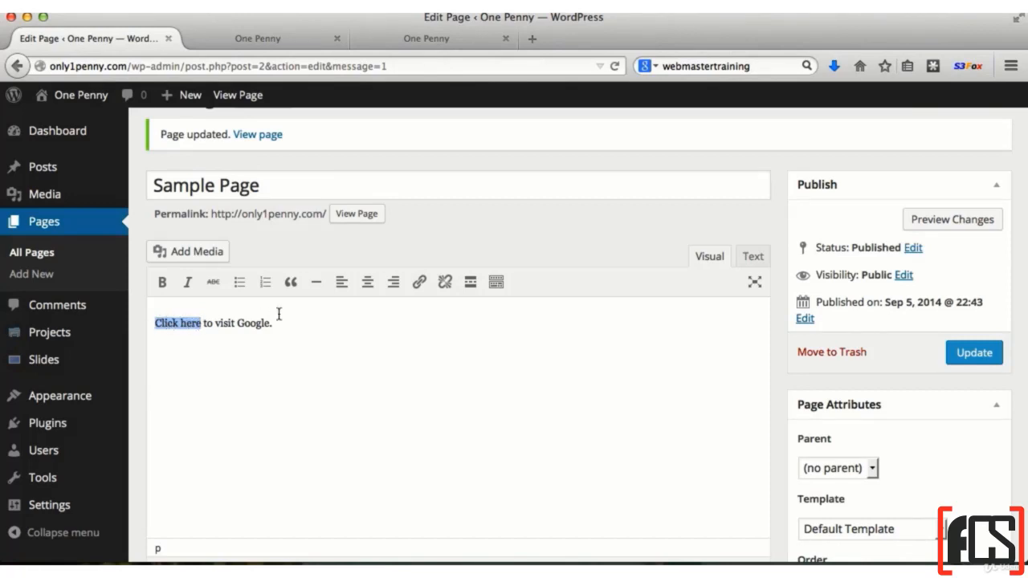
click(419, 284)
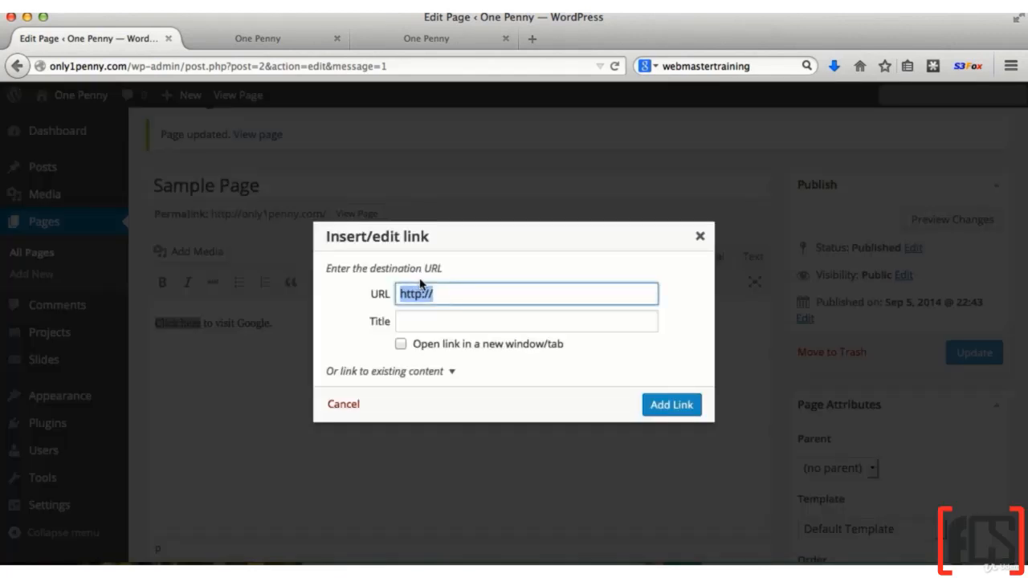
click(447, 294)
text(goog)
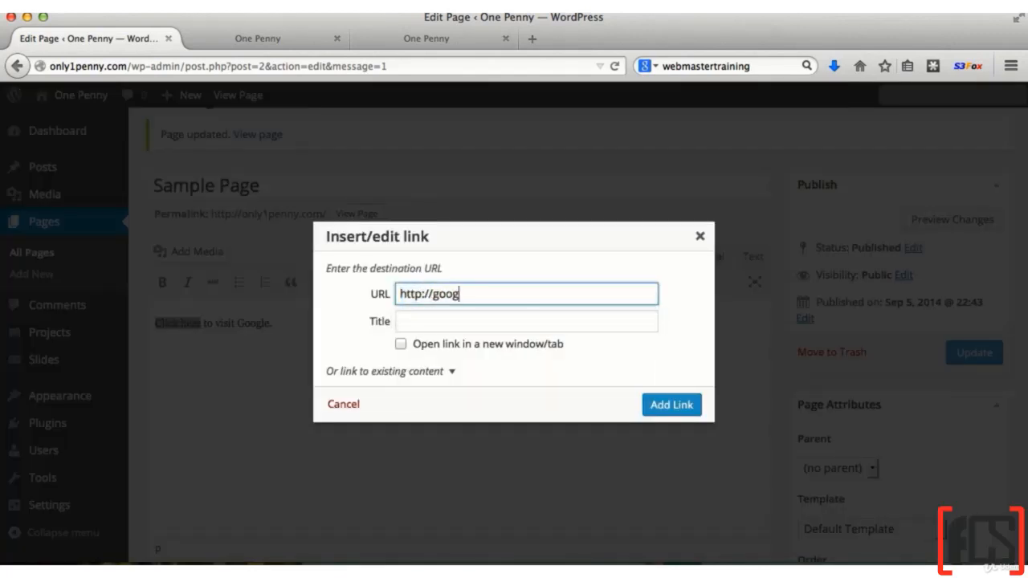
text(le.com)
click(428, 319)
text(This is google)
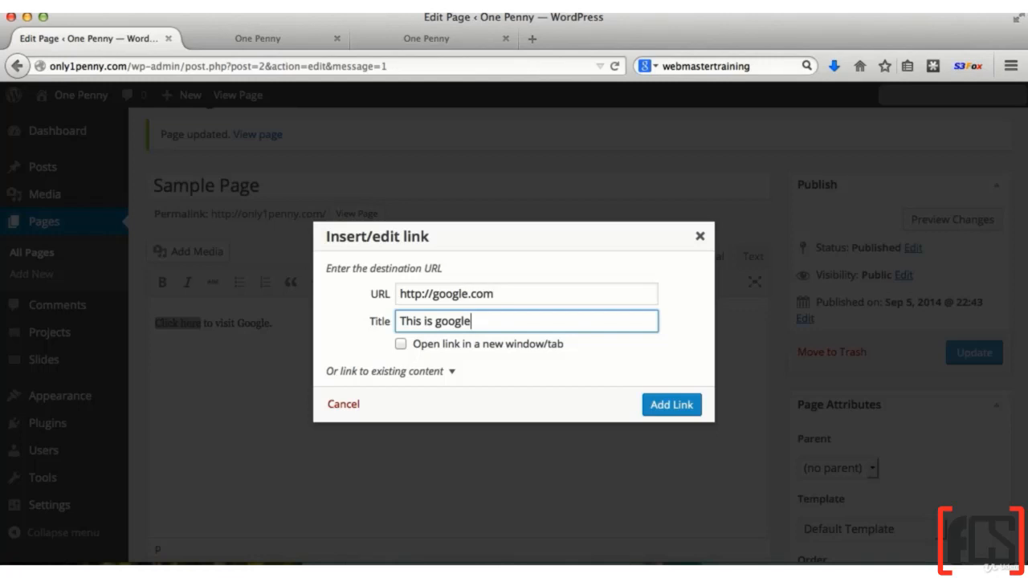
click(400, 345)
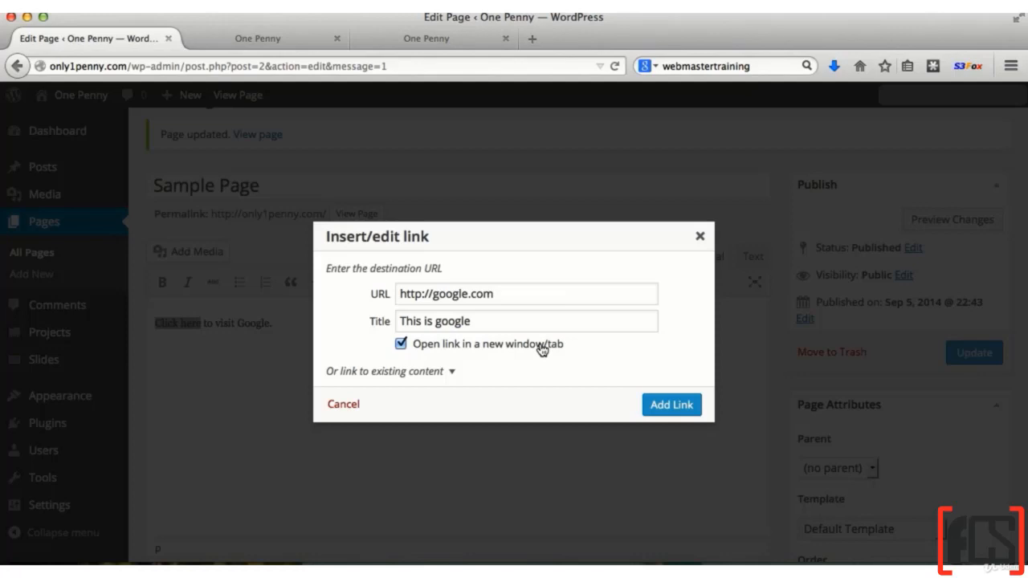
Look over the existing site content available as link targets, and add the Google link to "Click here"
click(412, 373)
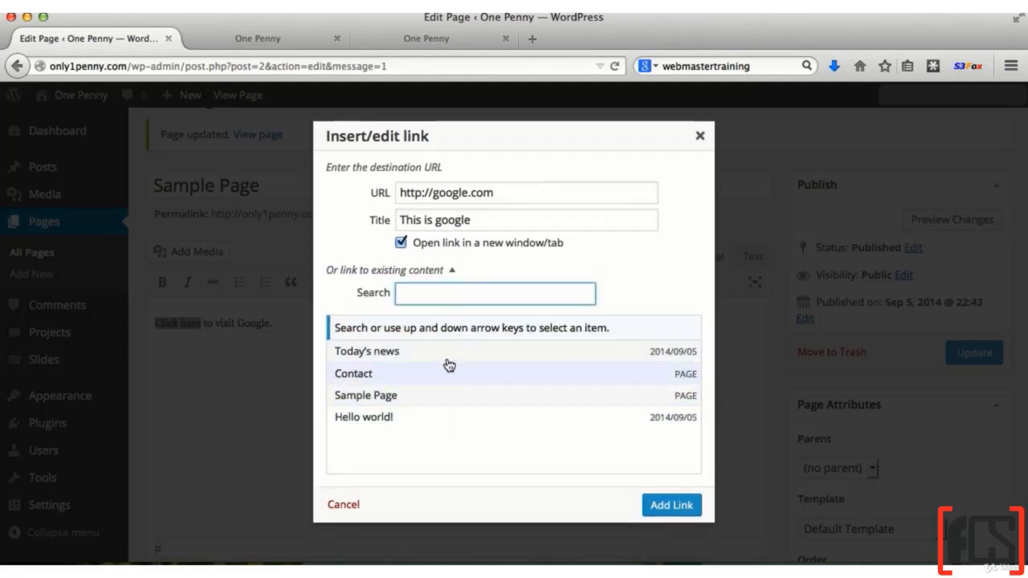
click(388, 271)
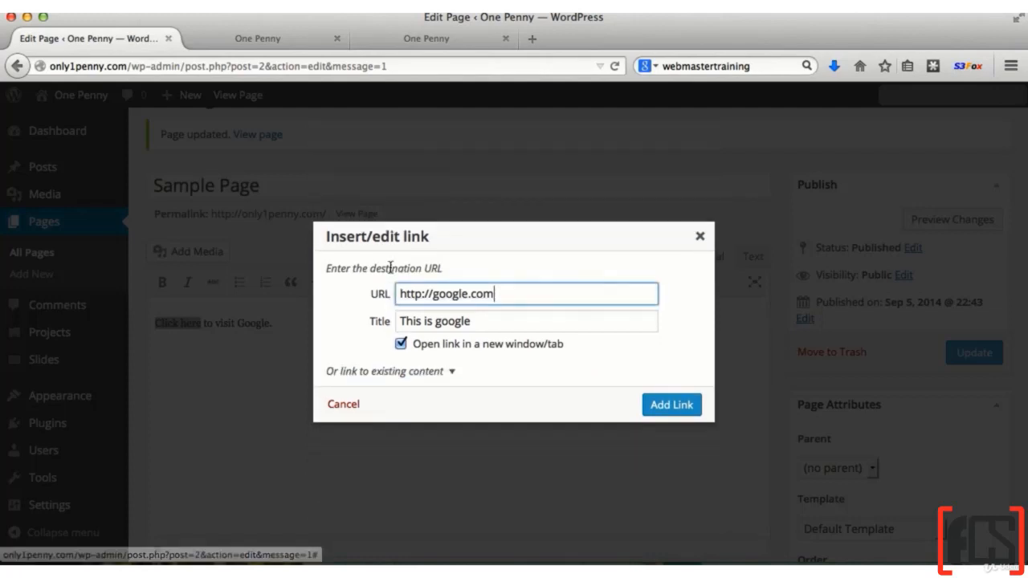
click(420, 375)
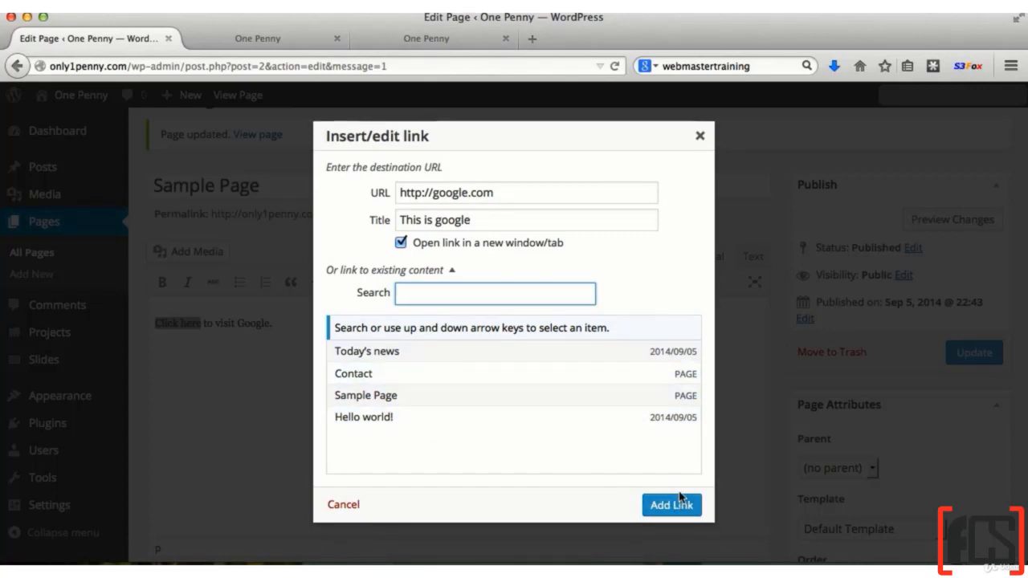
click(403, 272)
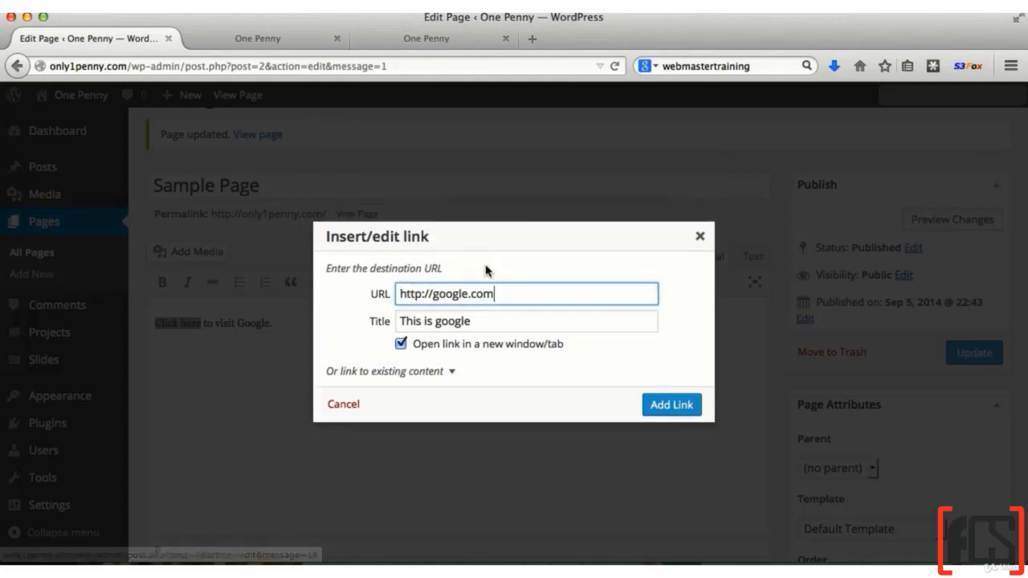
click(671, 406)
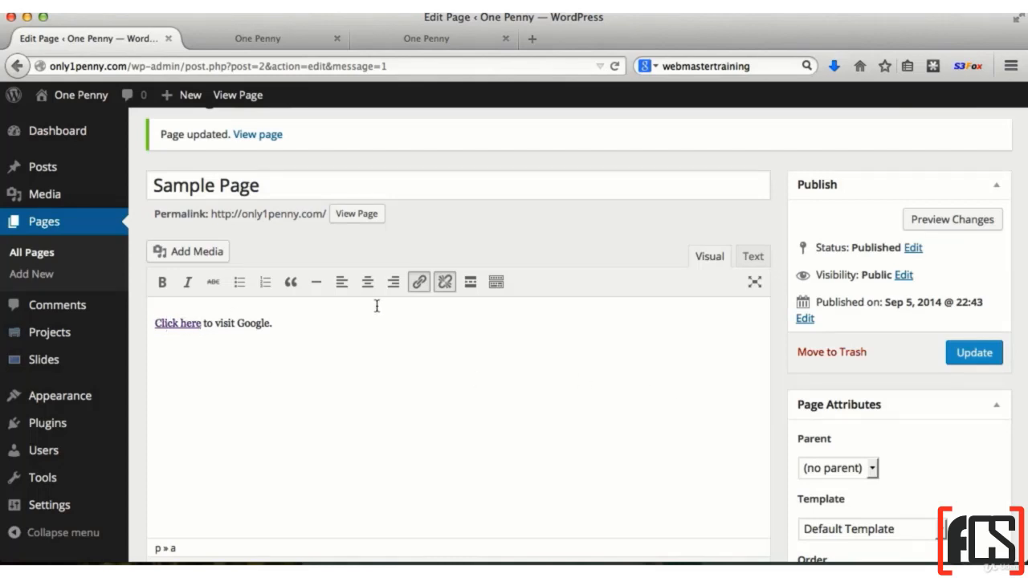
Update the Sample Page, view it on the live site and test its "Click here" link
click(993, 355)
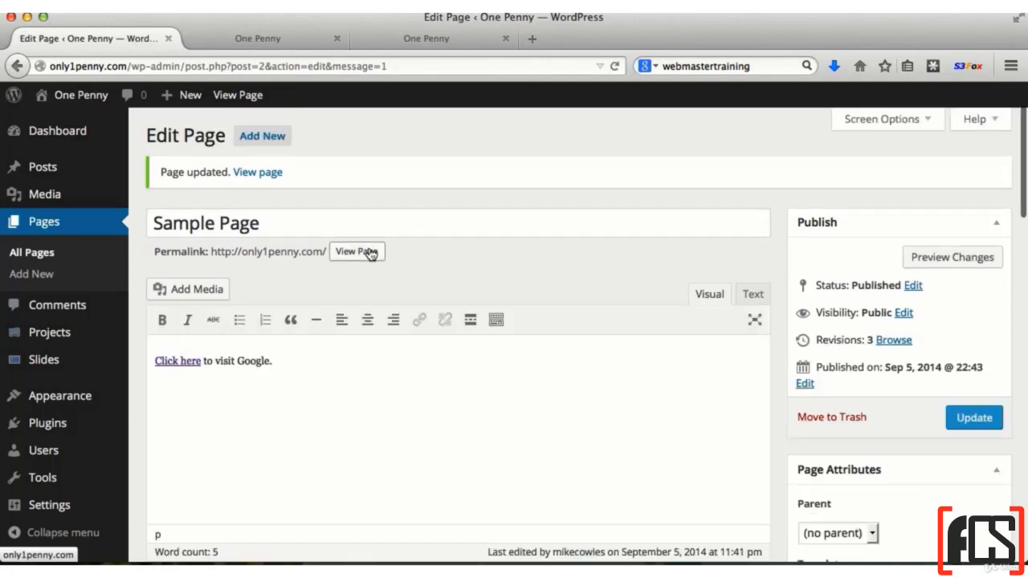
click(368, 252)
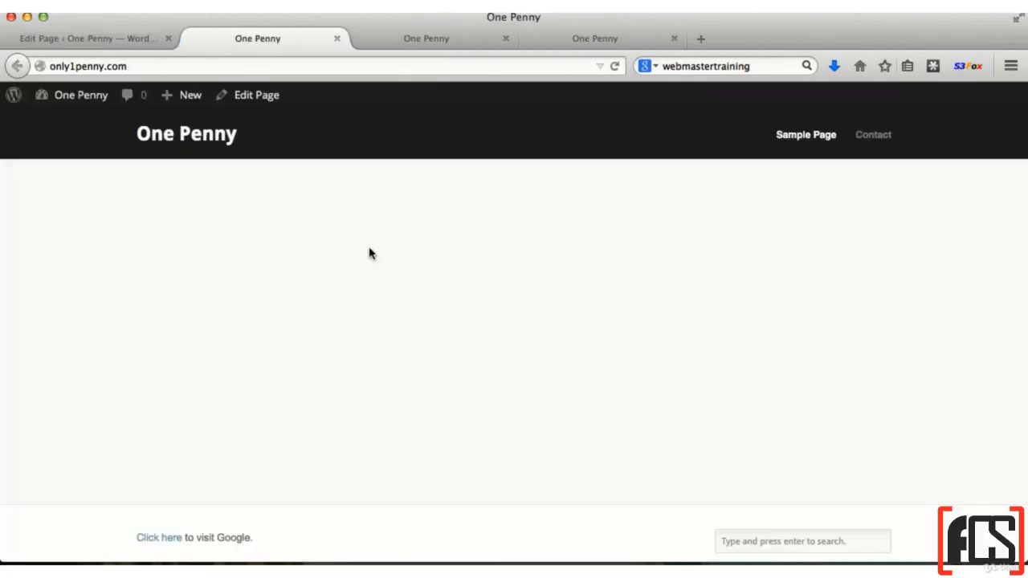
scroll(441, 354, down, 4)
scroll(441, 354, down, 1)
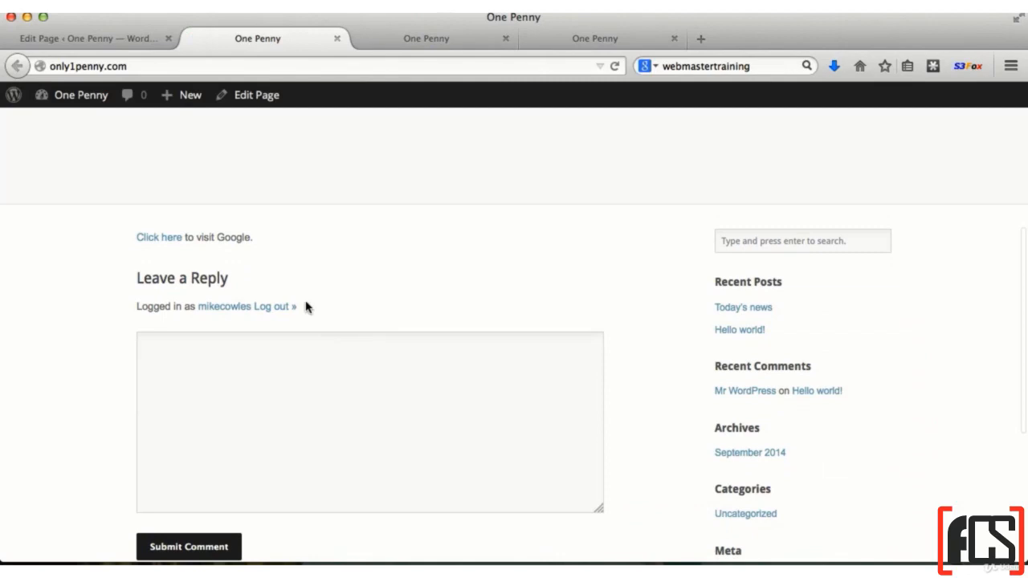
click(155, 244)
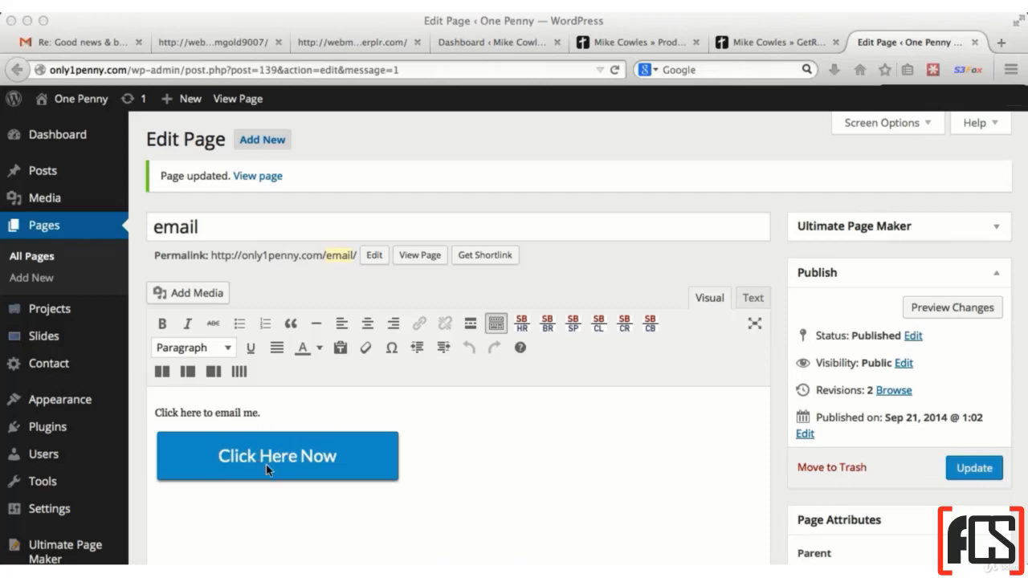
On the email page, set the link URL for the word "here" to mailto: followed by the contact's e-mail address
click(320, 458)
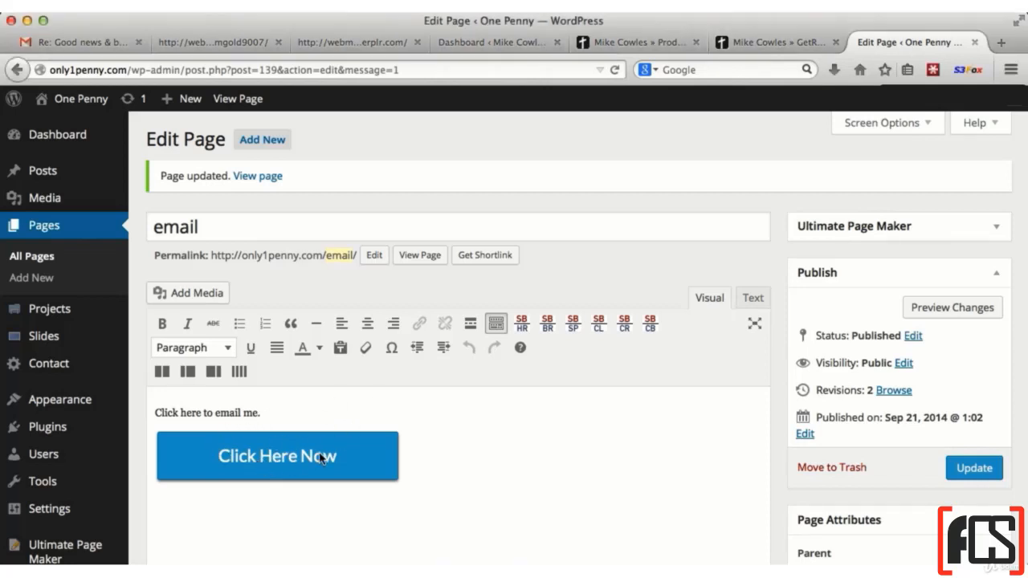
double_click(191, 413)
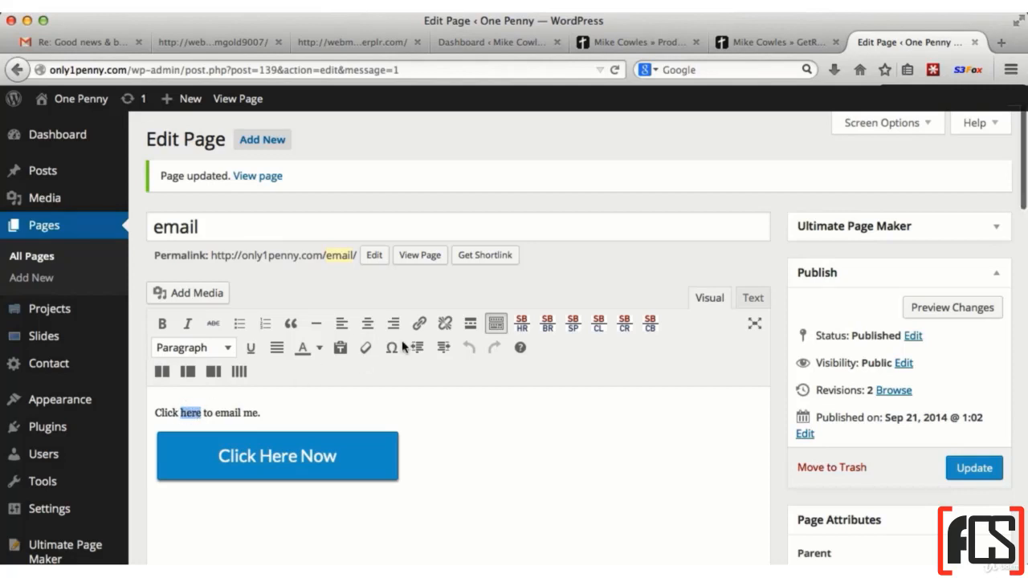
click(420, 324)
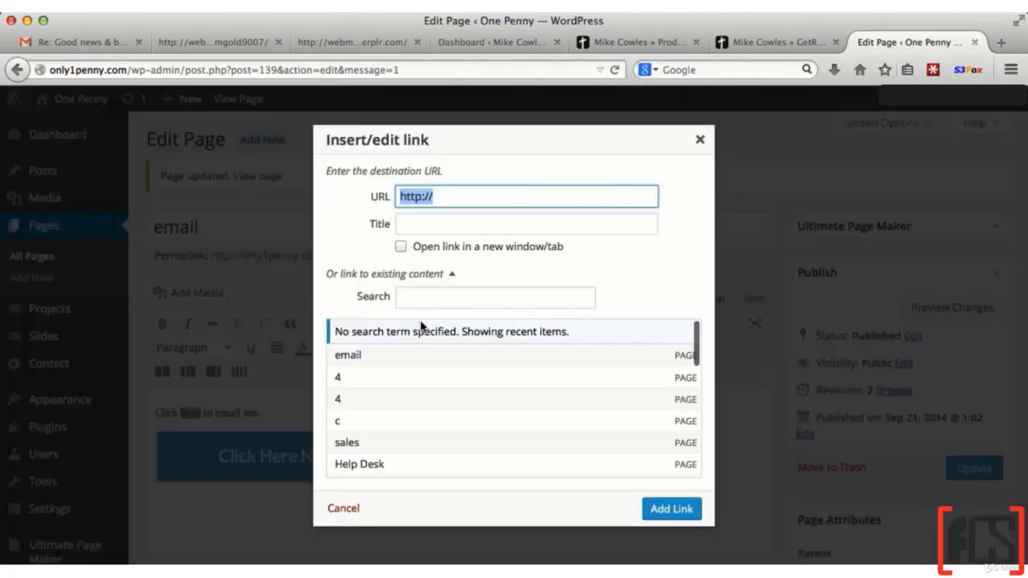
key(super+v)
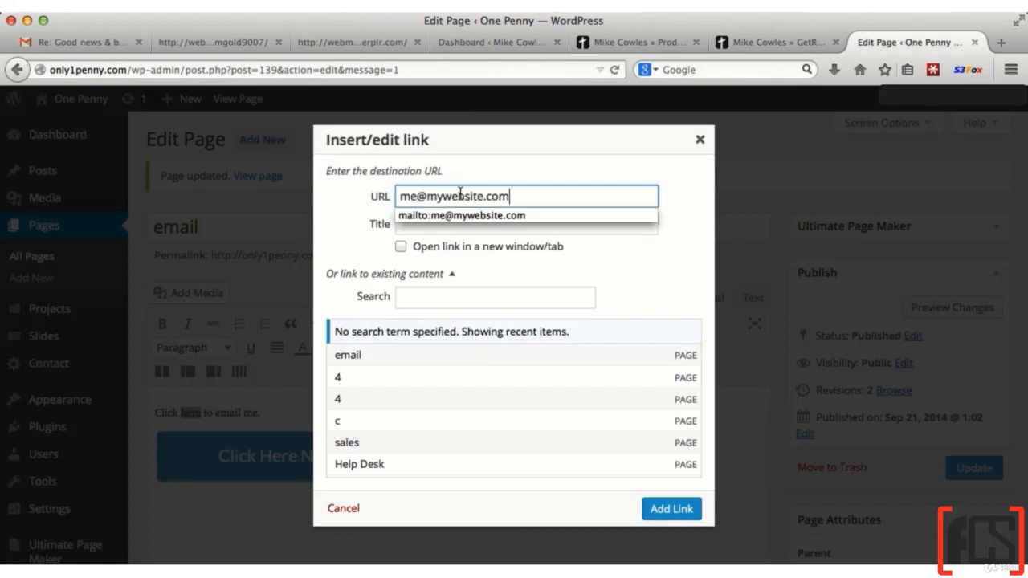
click(531, 192)
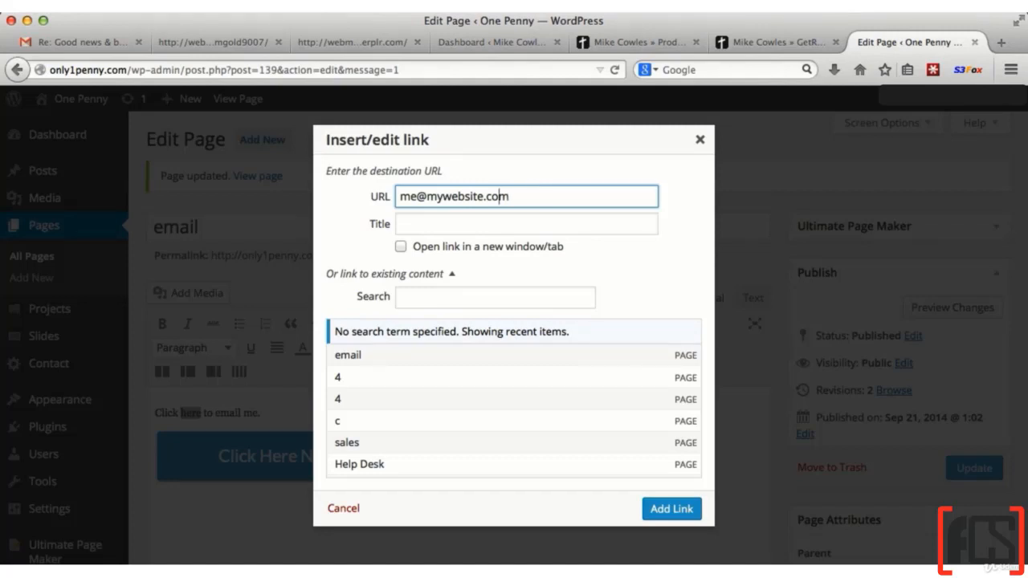
click(402, 197)
text(mailto)
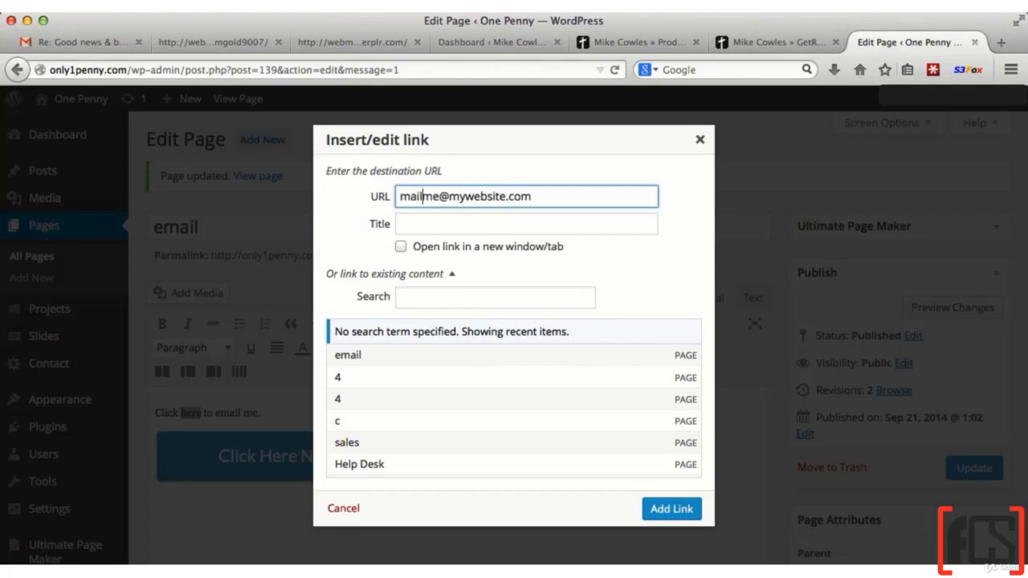
text(:)
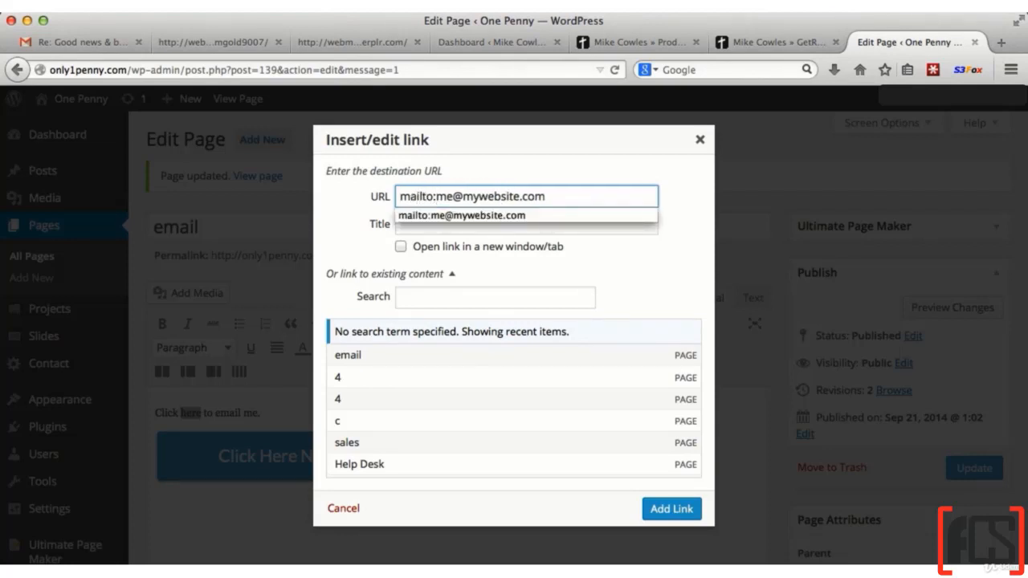
Copy the complete mailto: address from the link settings, and add the link to the word "here"
click(563, 195)
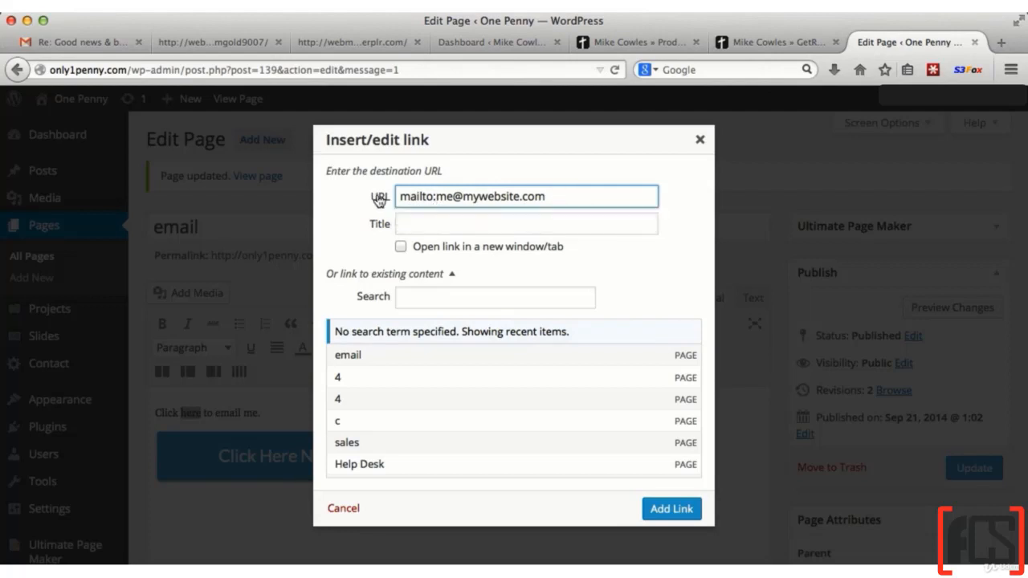
triple_click(440, 196)
key(super+c)
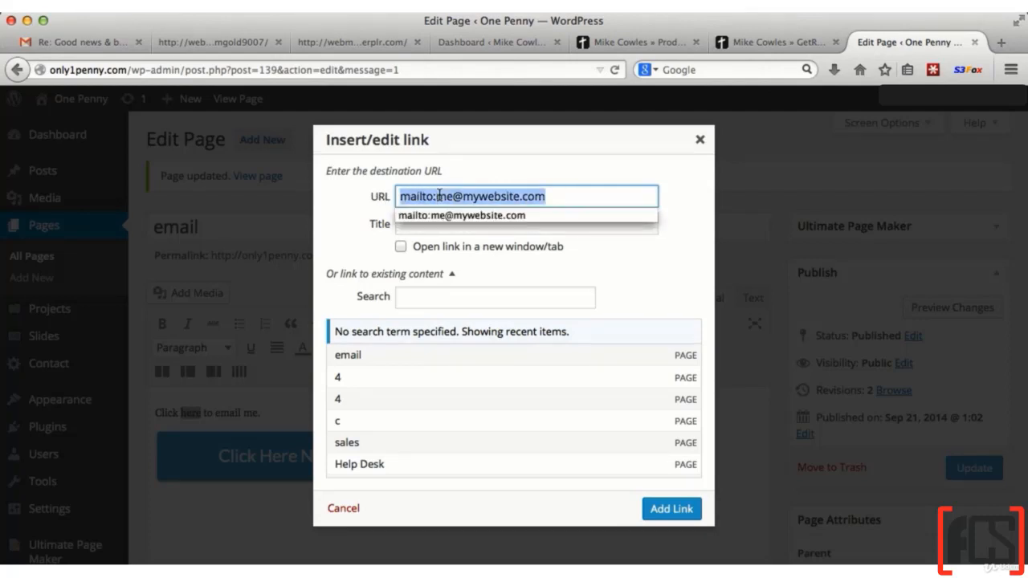
click(669, 513)
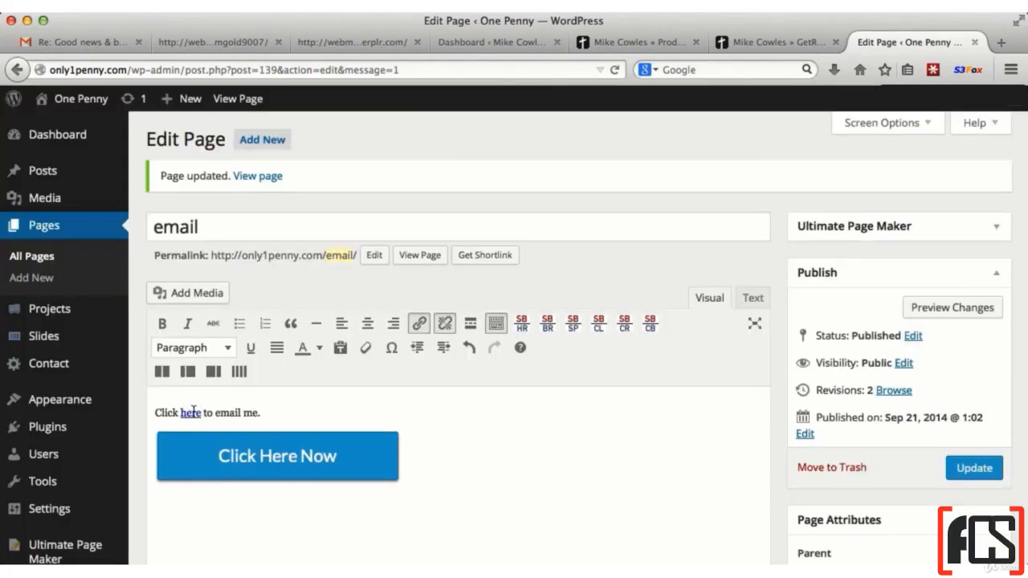
Link the "Click Here Now" button image on the email page to the copied mailto: address and update the page
click(271, 455)
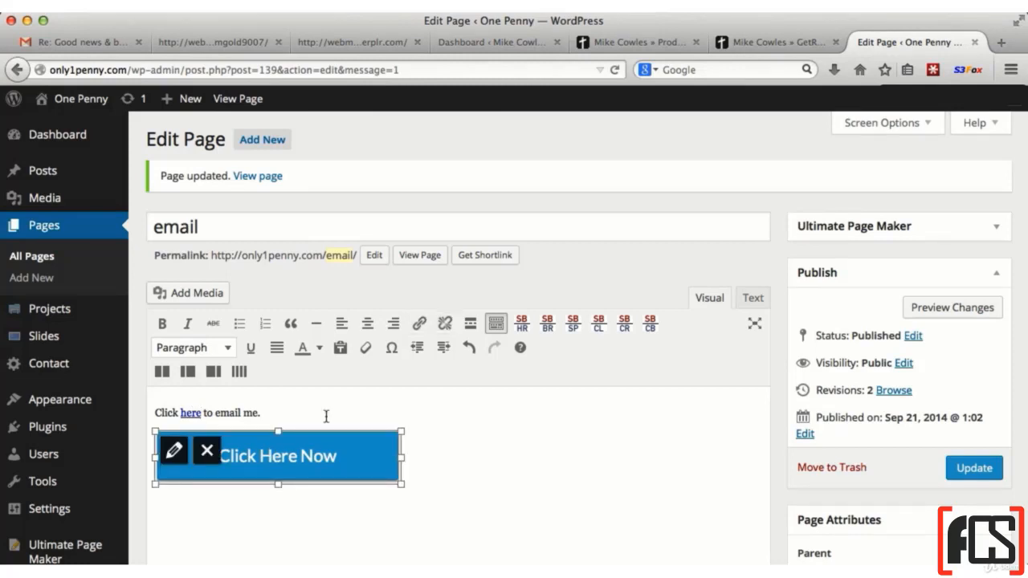
click(420, 323)
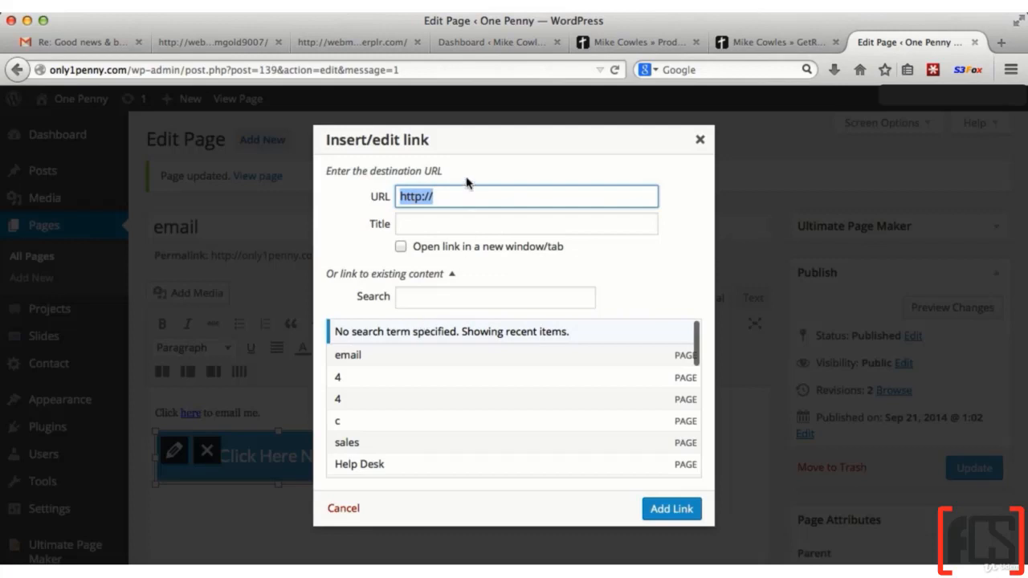
key(super+v)
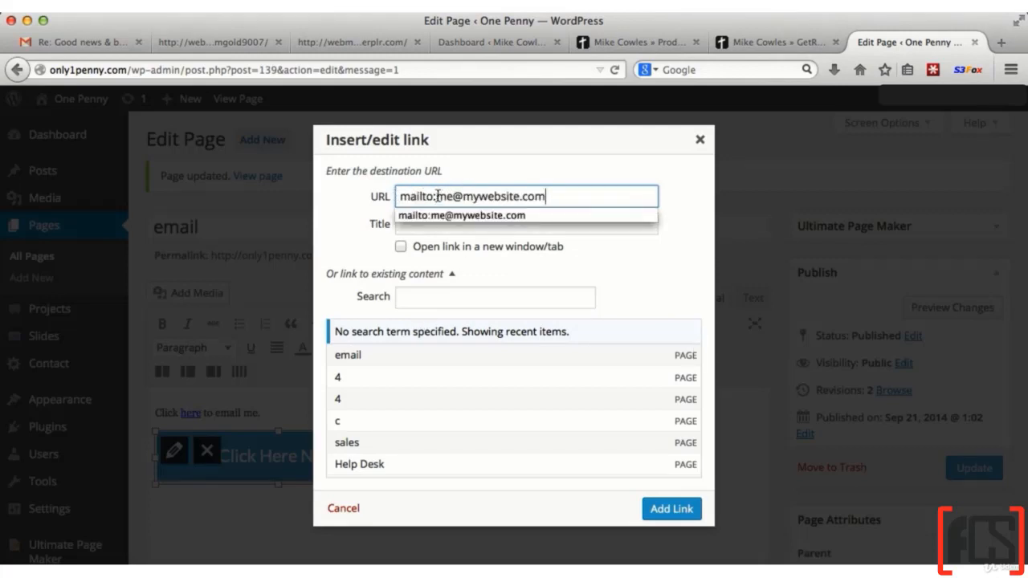
click(613, 256)
click(687, 511)
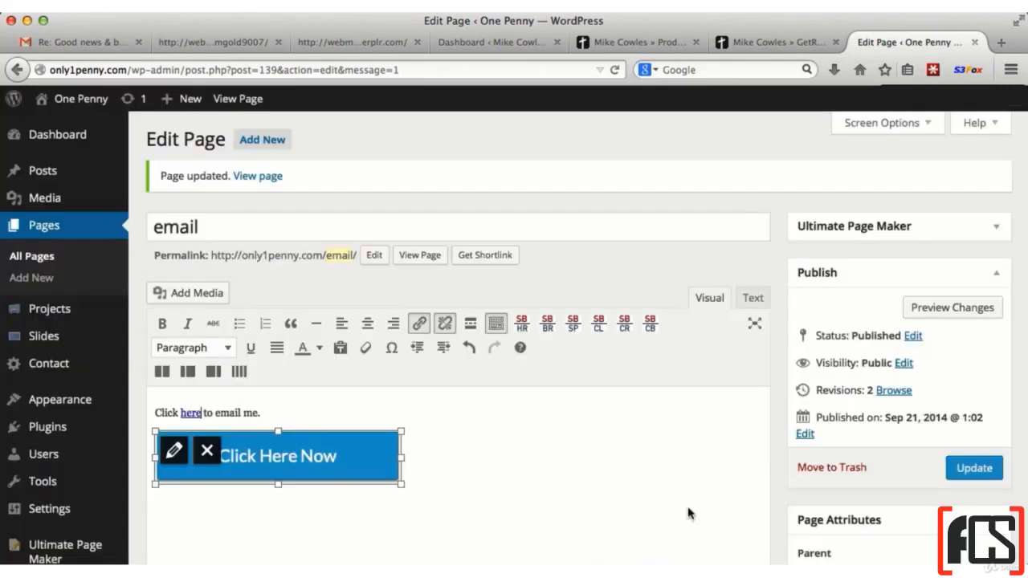
click(966, 470)
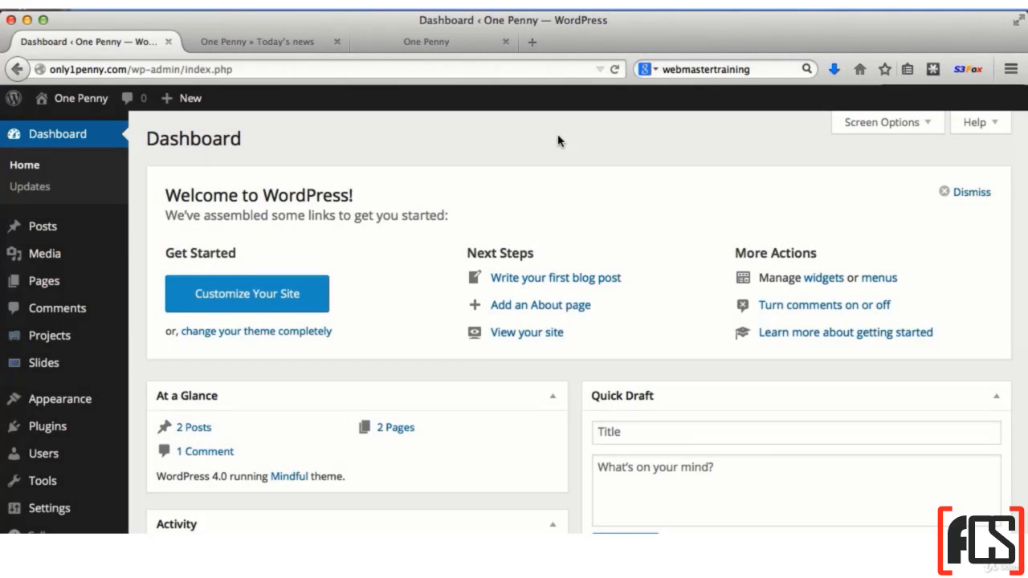
From the Today's news post, set the site's permalink structure to Post name, save it, and update the post
click(274, 44)
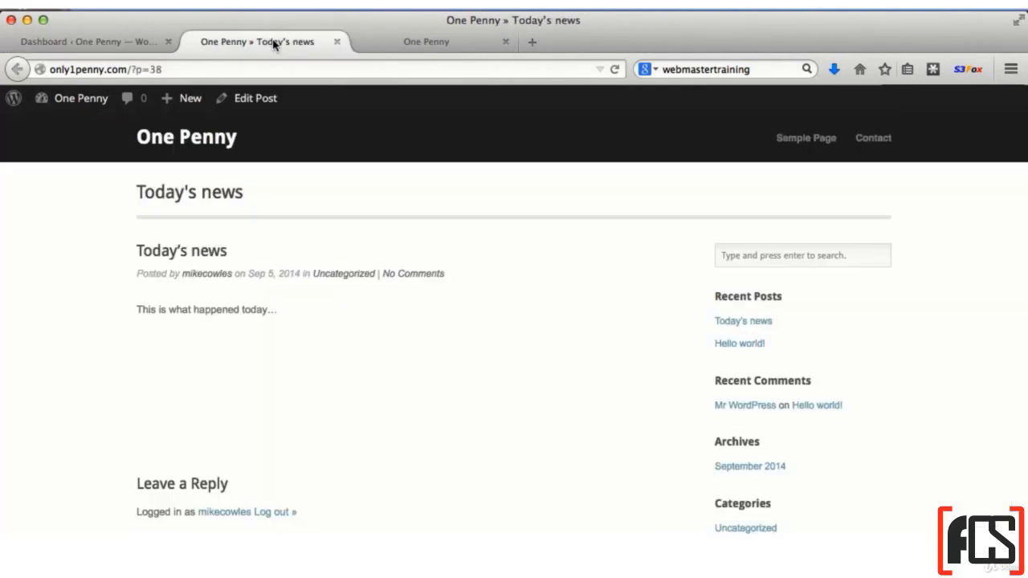
click(254, 102)
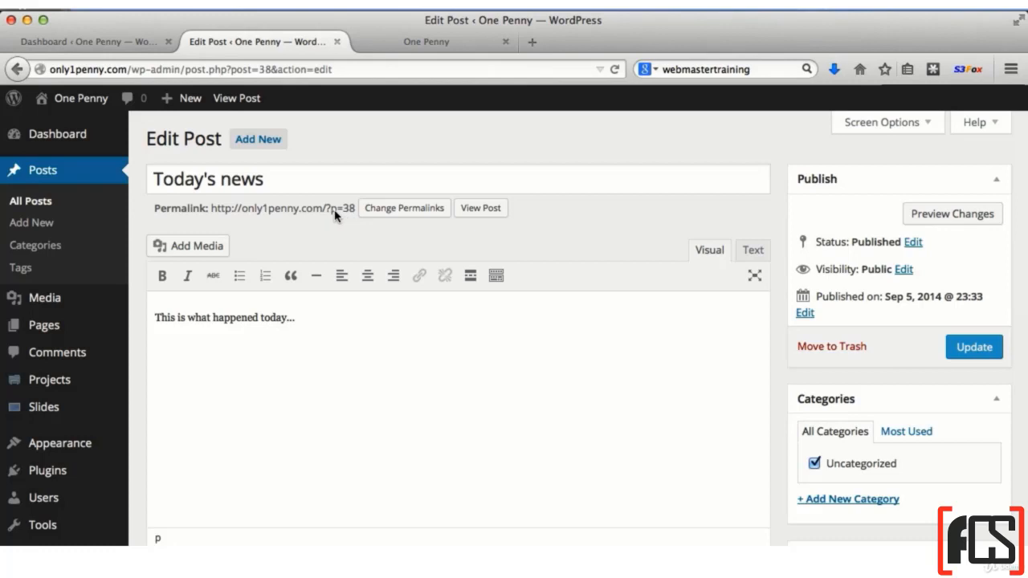
click(392, 210)
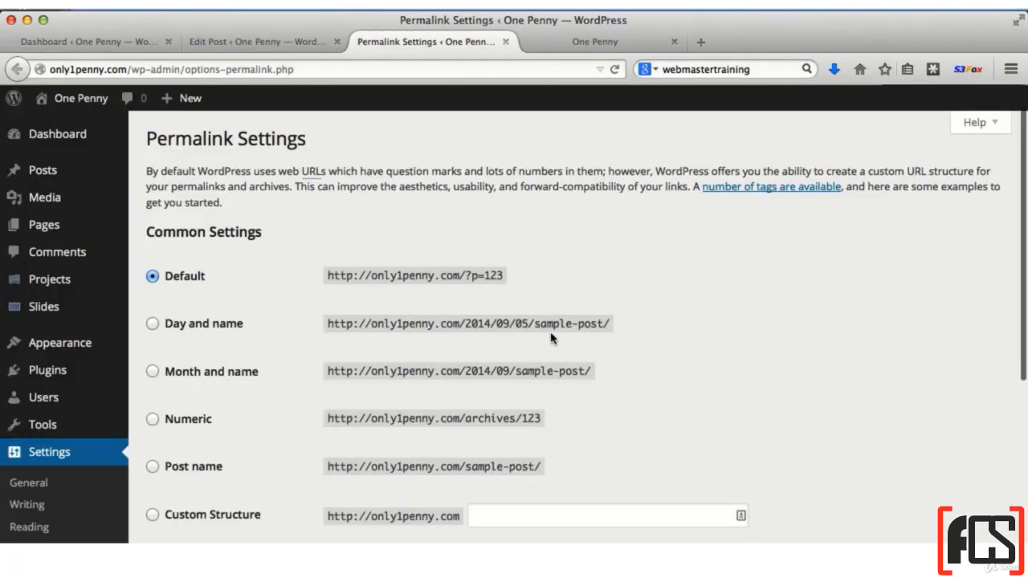
click(153, 468)
scroll(269, 470, down, 5)
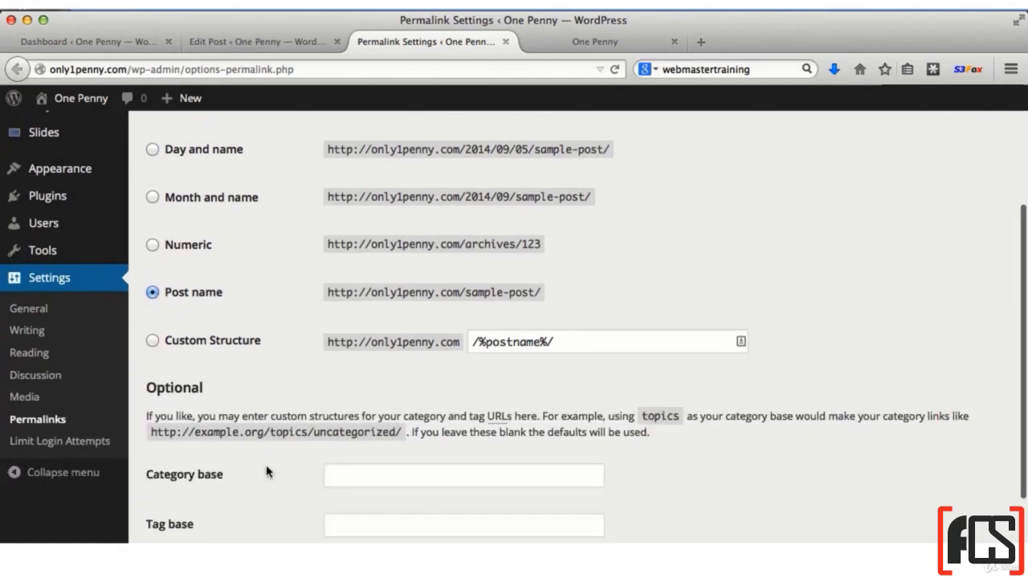
click(189, 483)
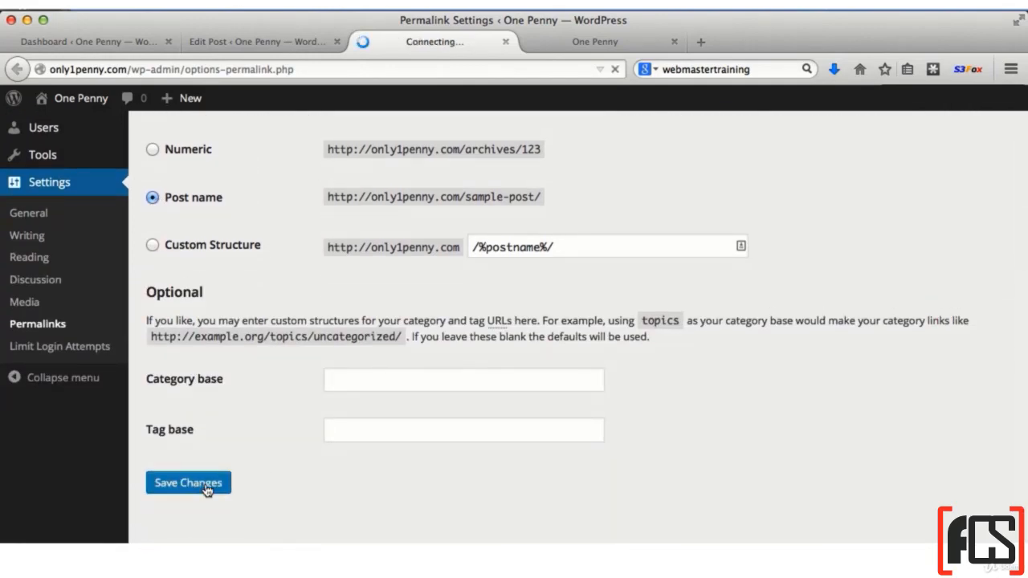
click(296, 41)
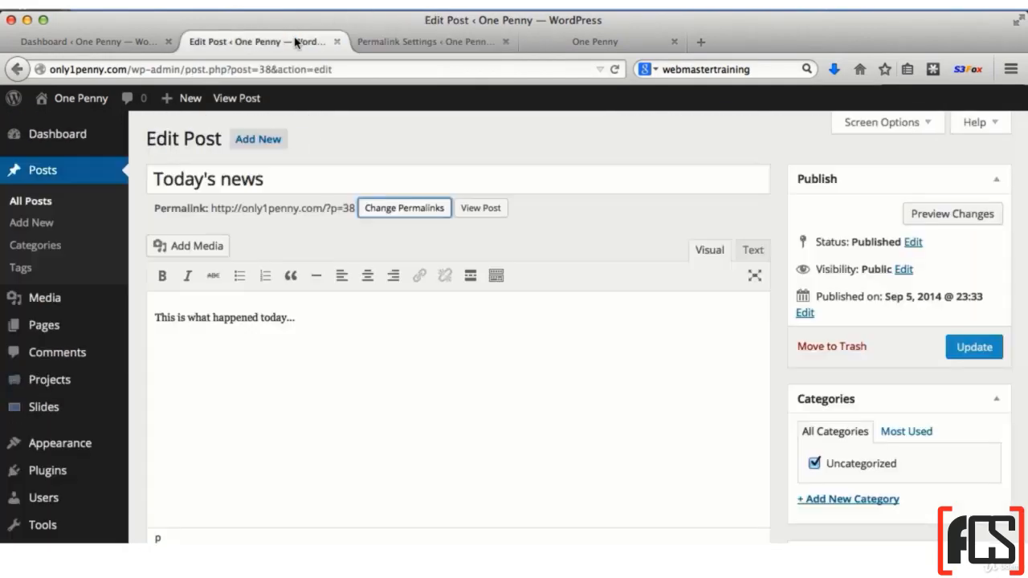
click(1001, 353)
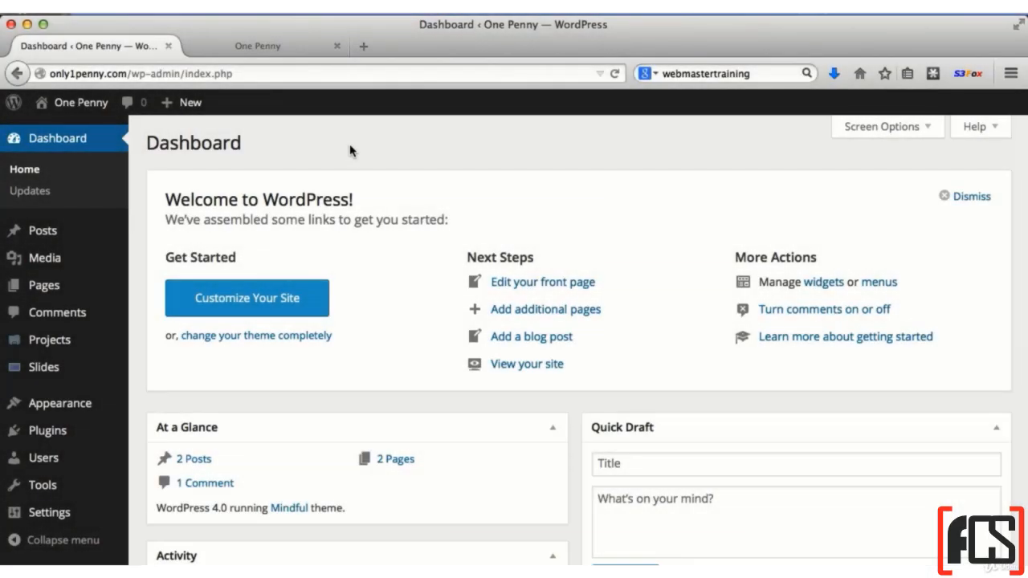
Edit the Sample Page and replace its opening paragraph with "This is some new text."
click(43, 285)
mouse_move(201, 337)
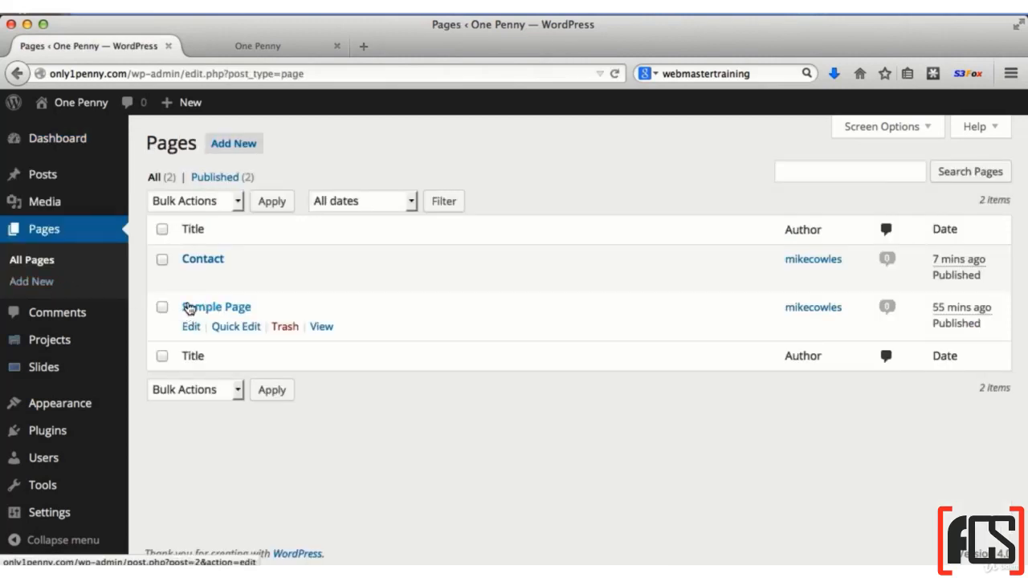
click(191, 330)
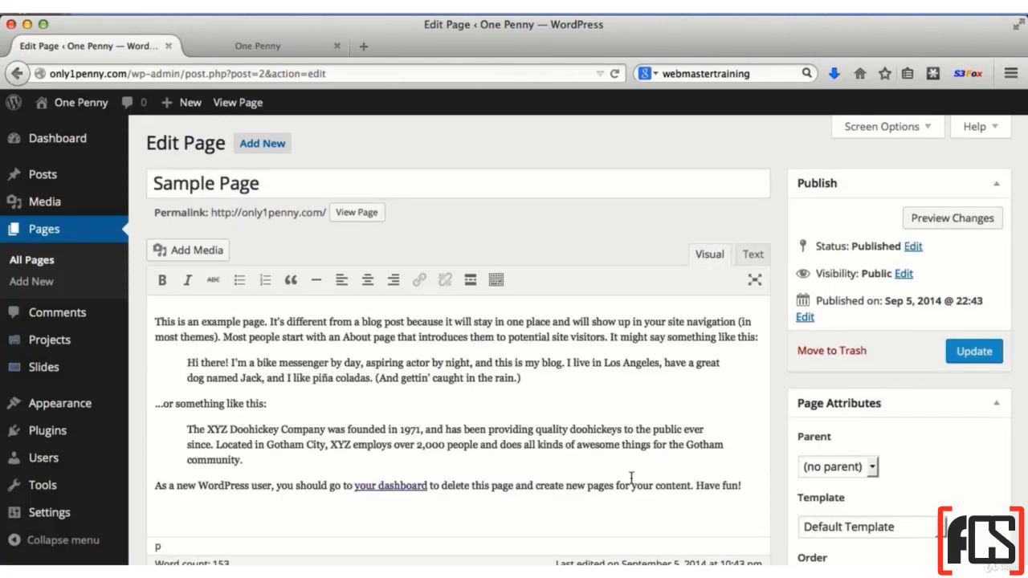
scroll(520, 397, down, 2)
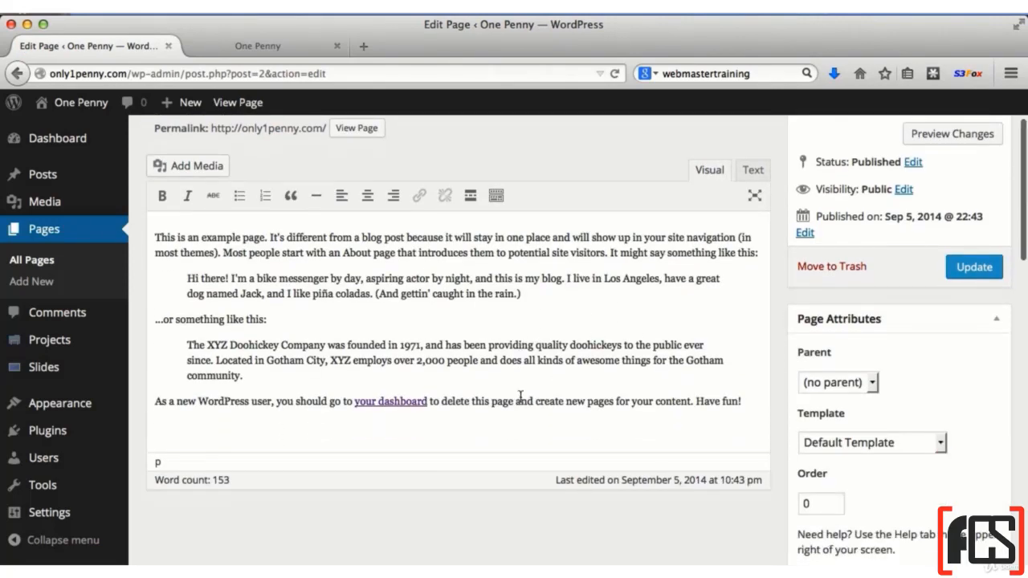
drag(155, 237, 773, 270)
text(Thi)
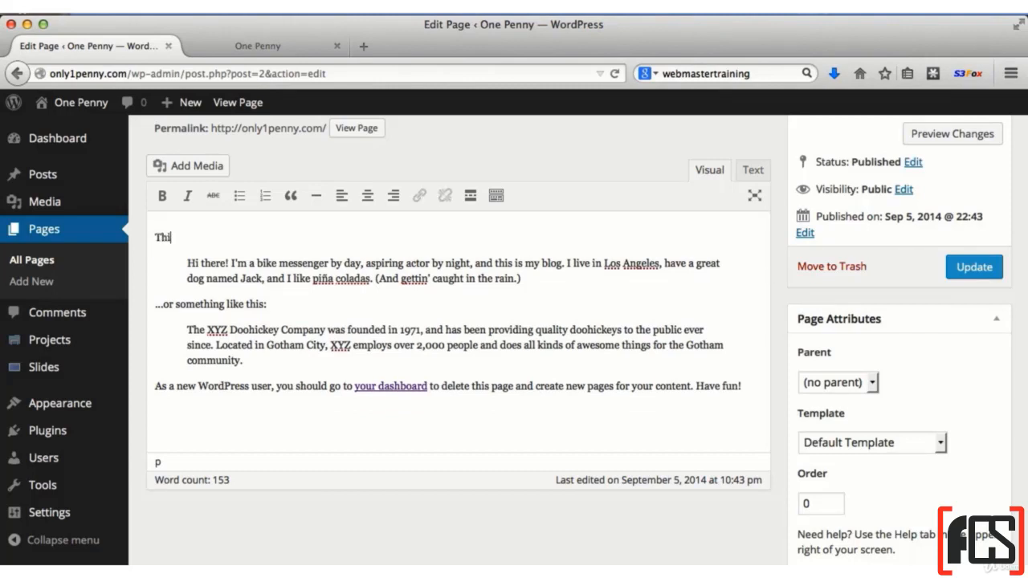
text(s is some new text.)
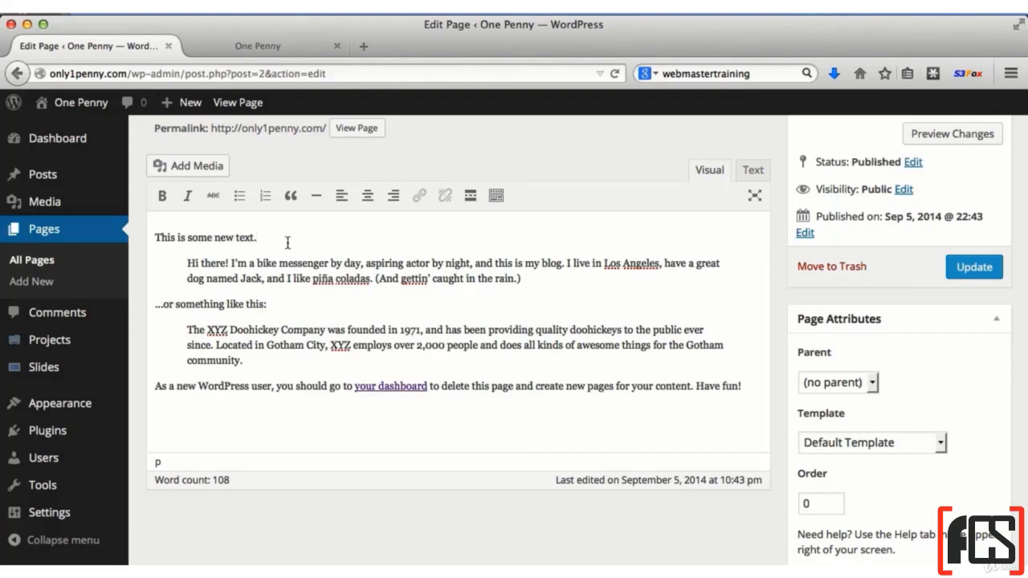
Add the paragraph "This some more good text." at the end of the Sample Page and update the page
click(513, 419)
key(Return)
text(This some more good text.)
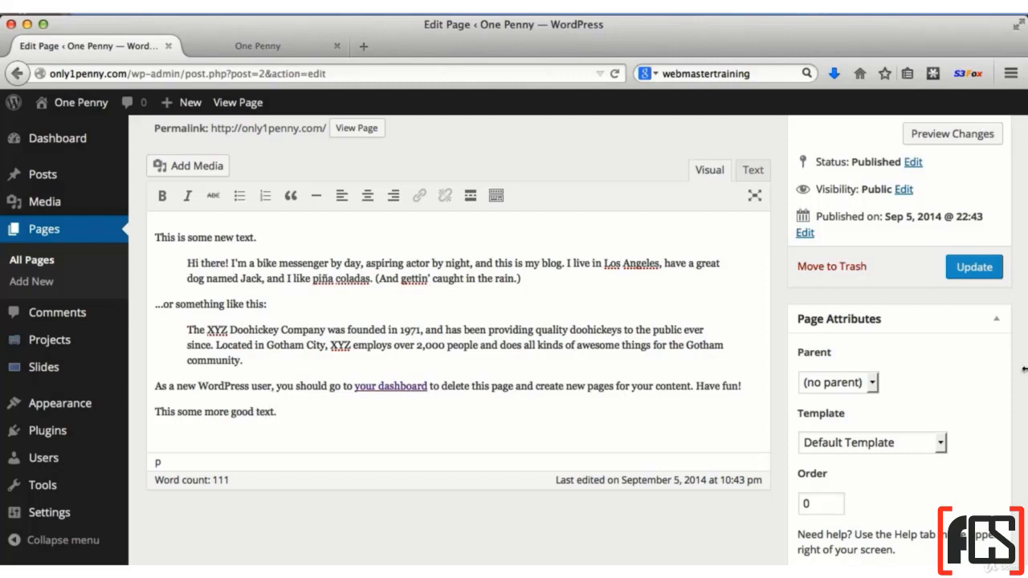
click(975, 267)
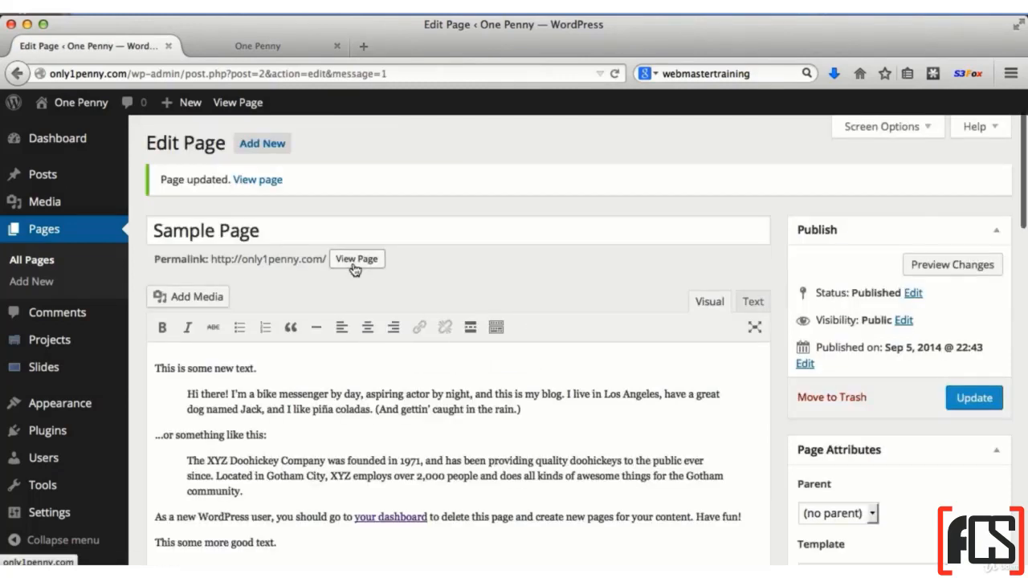
View the Sample Page on the live site and check the edited text from beginning to end
click(358, 258)
scroll(431, 409, down, 5)
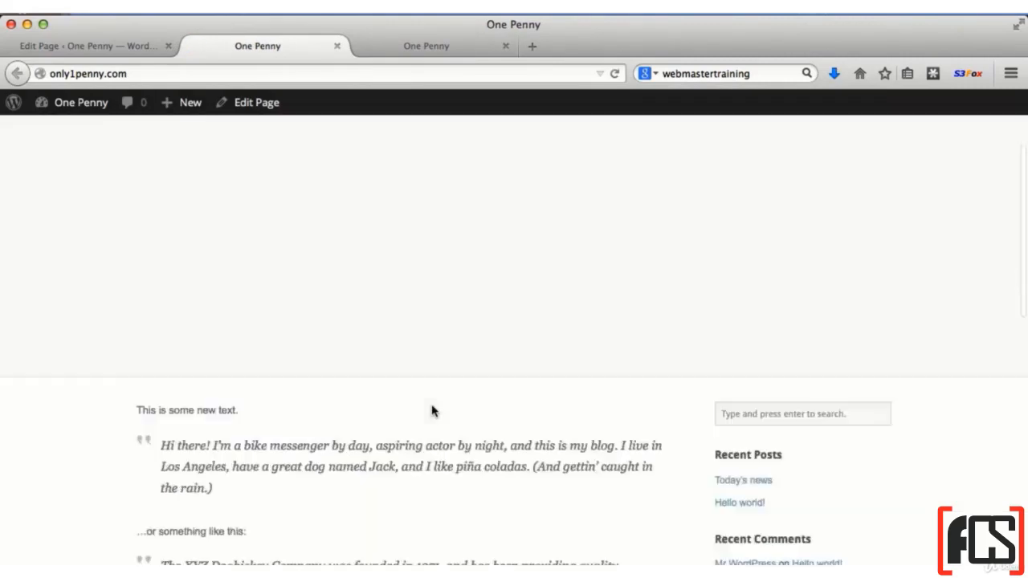
scroll(289, 412, down, 5)
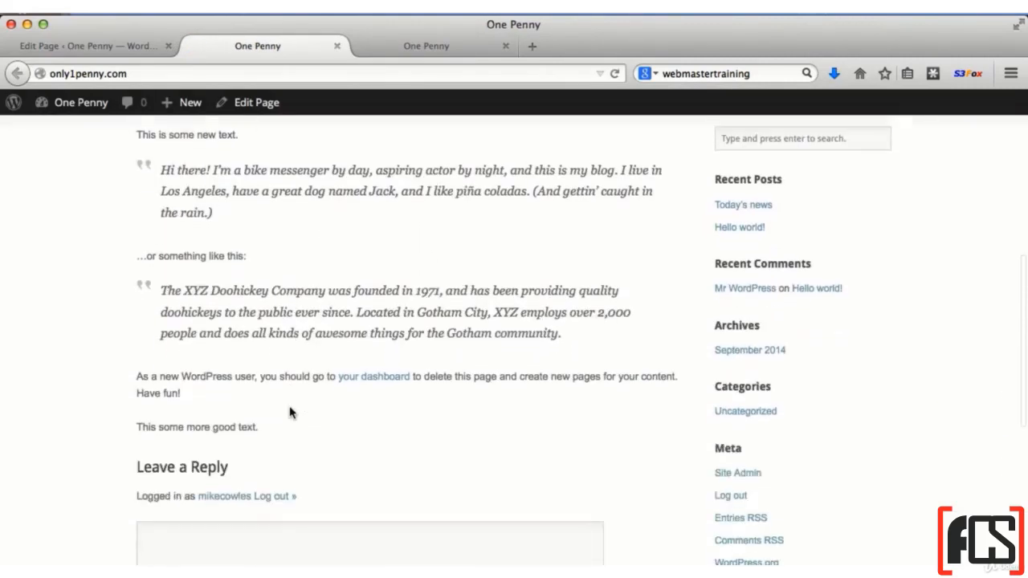
drag(270, 389, 138, 381)
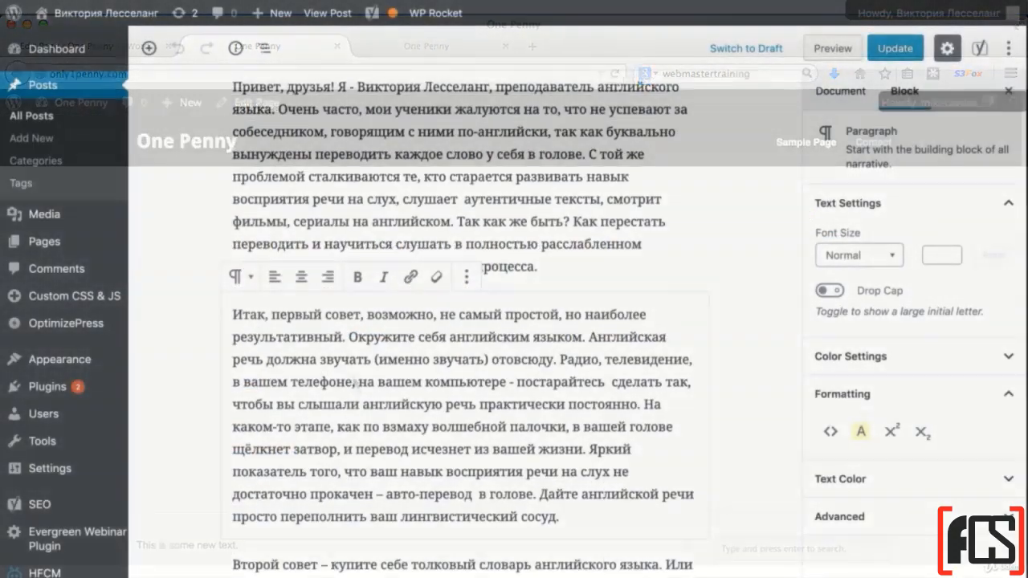
In the Russian post, try right and center alignment on the paragraph starting "Второй совет", and leave it aligned left
scroll(458, 321, up, 5)
scroll(466, 322, down, 10)
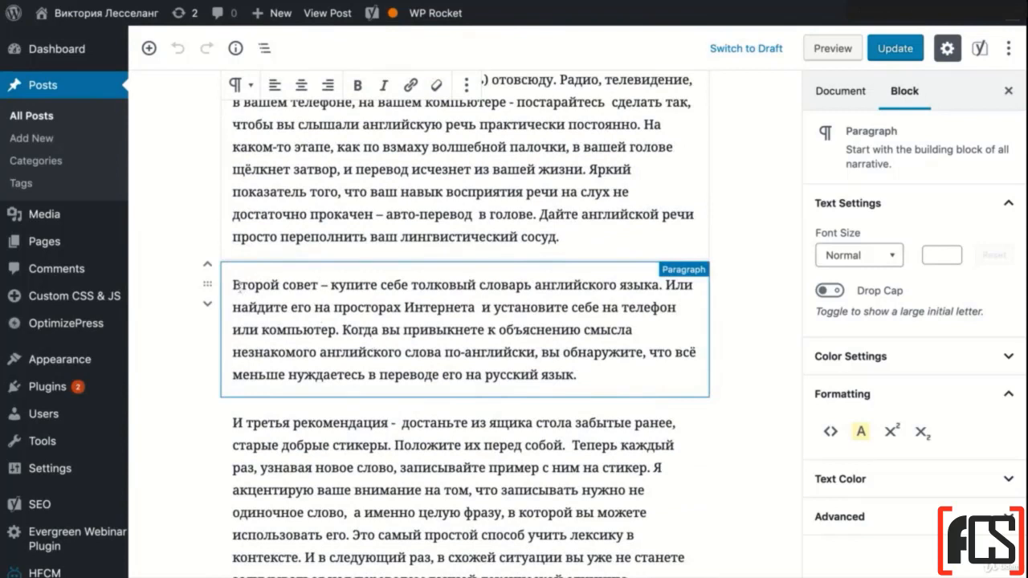
click(237, 286)
drag(234, 285, 577, 375)
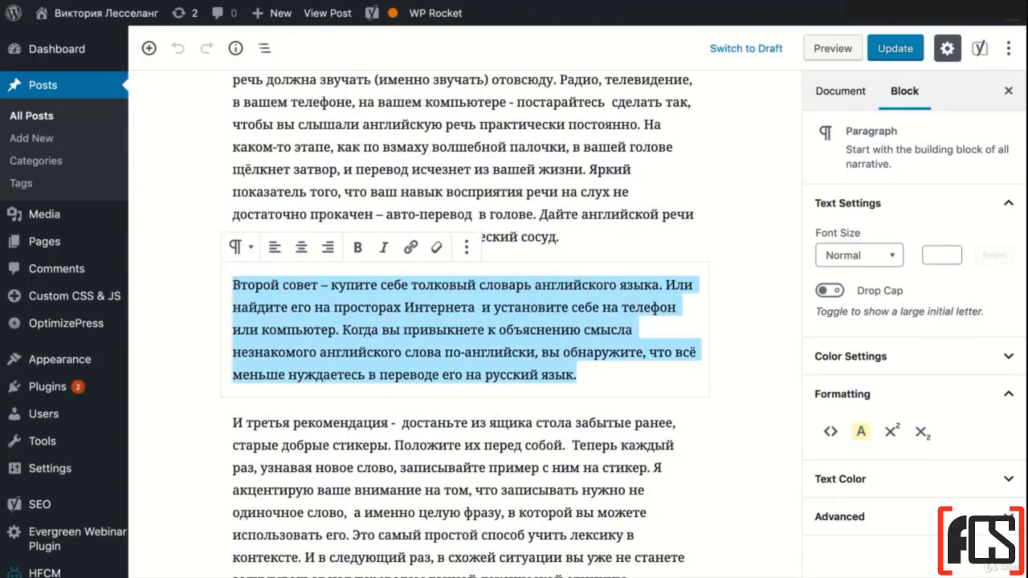
click(277, 248)
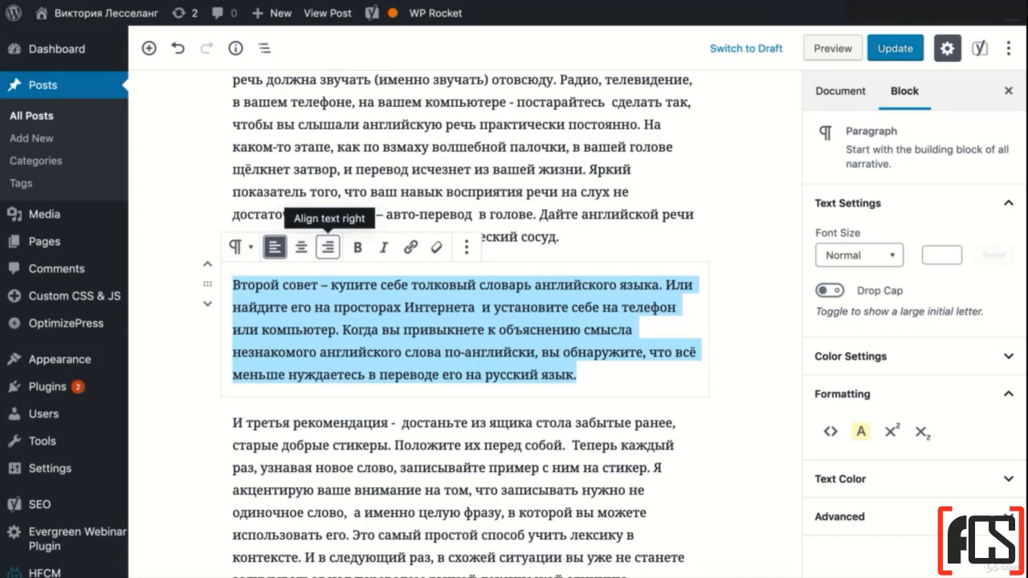
click(328, 246)
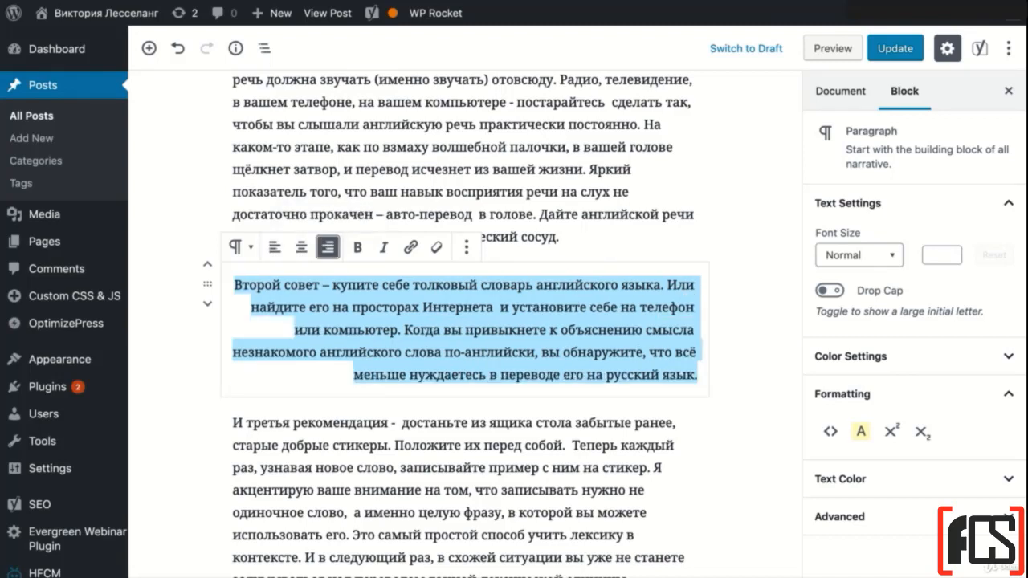
click(303, 249)
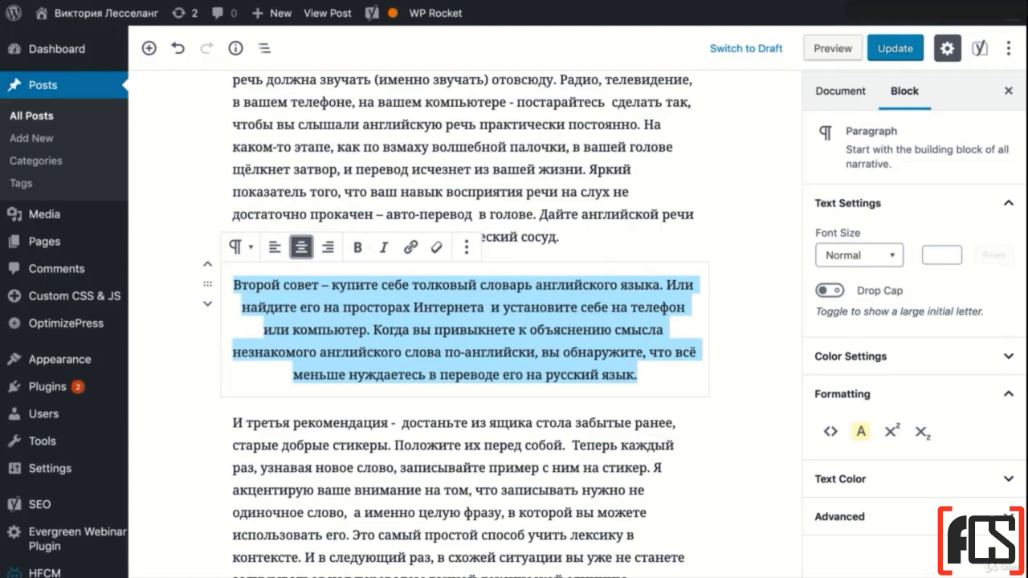
click(277, 250)
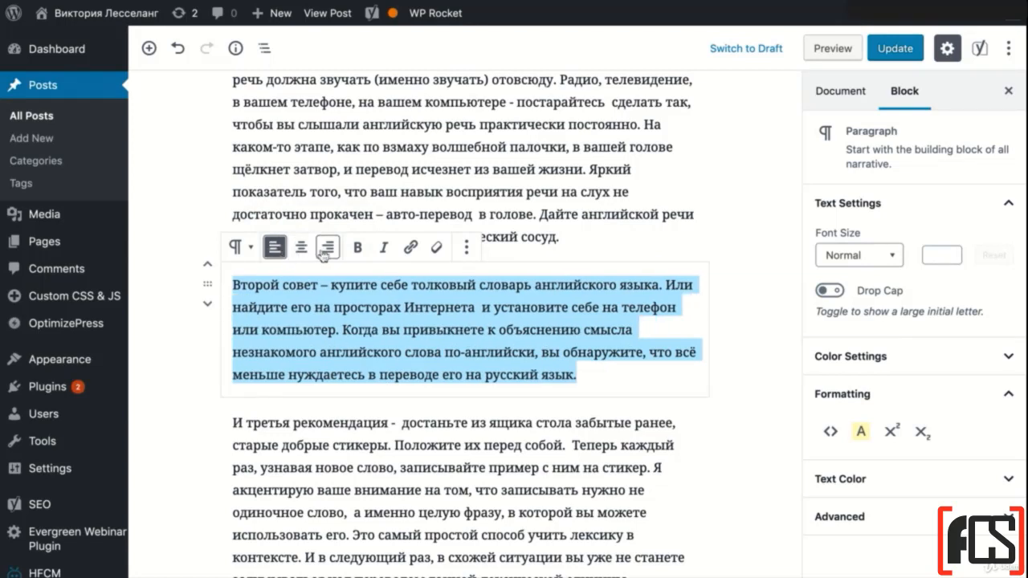
click(326, 249)
click(275, 249)
Try center and right alignment on the paragraph starting "И третья рекомендация", and set it to left alignment
scroll(379, 368, down, 3)
click(332, 355)
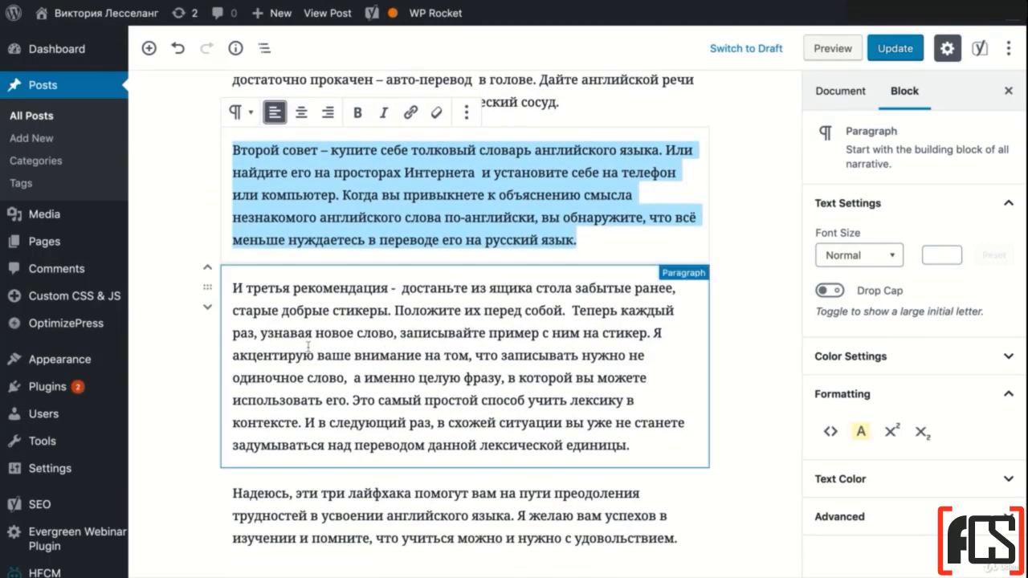
mouse_move(235, 290)
mouse_down()
mouse_move(479, 401)
mouse_move(630, 447)
mouse_up()
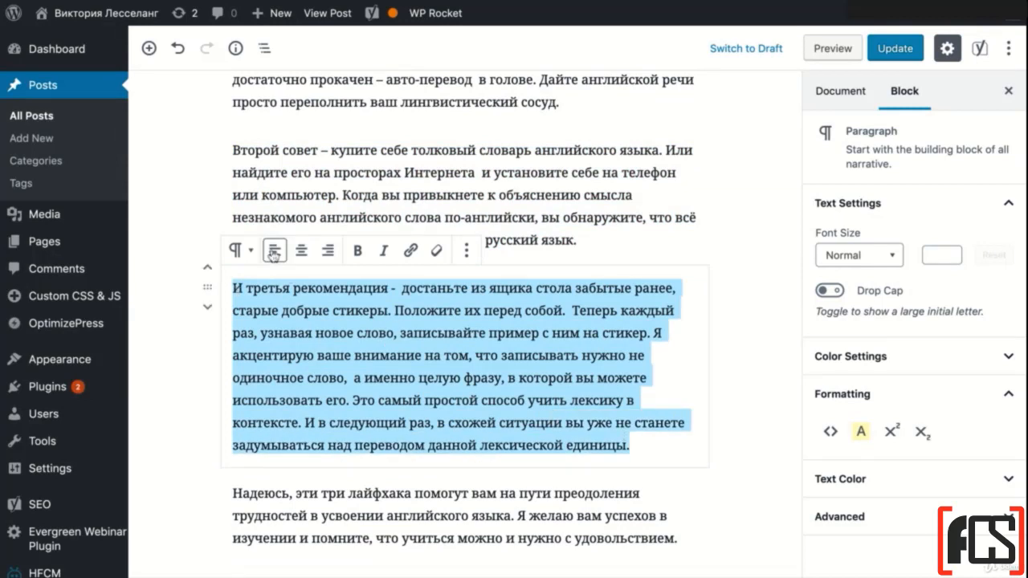
click(302, 250)
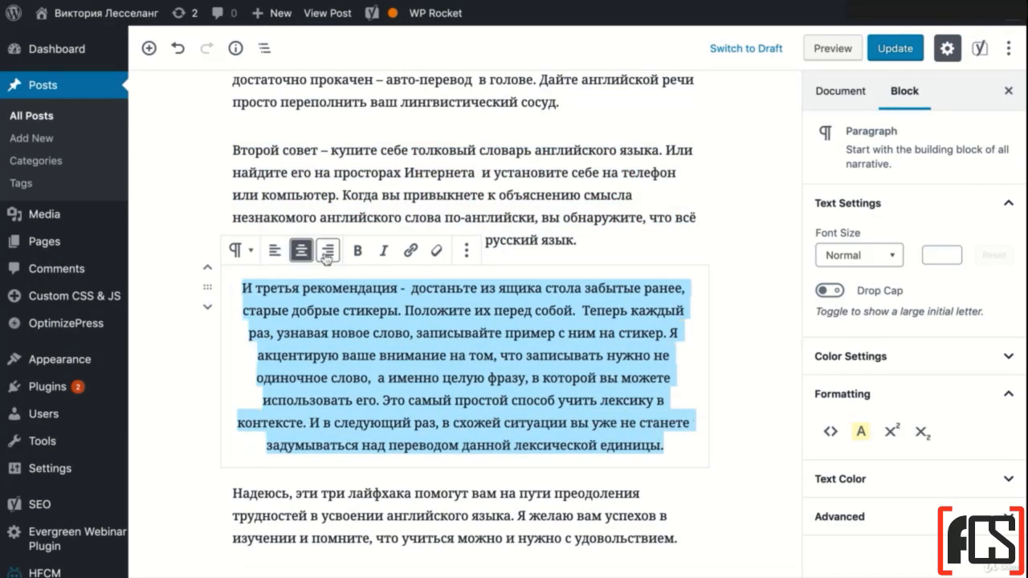
click(328, 253)
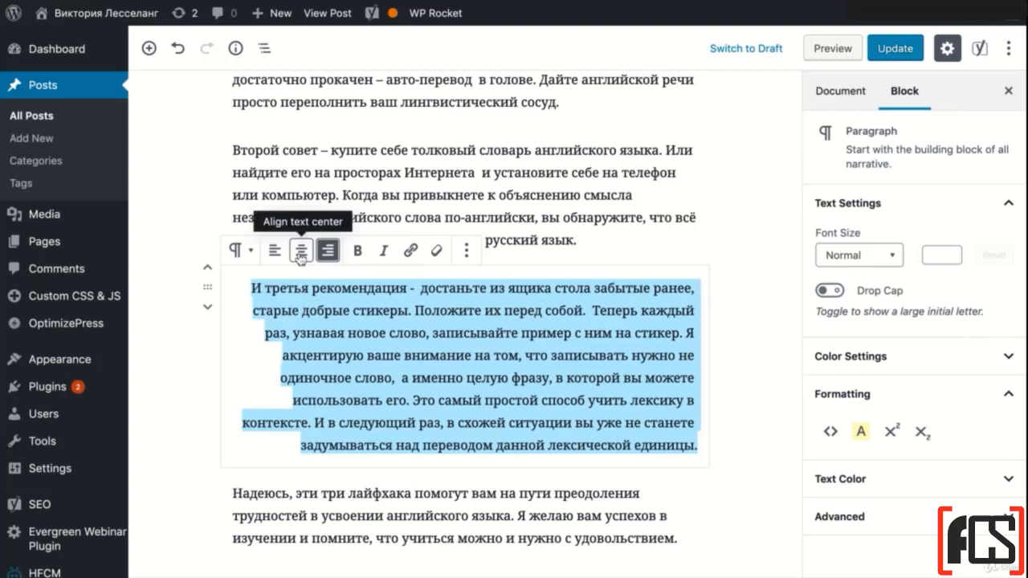
click(301, 254)
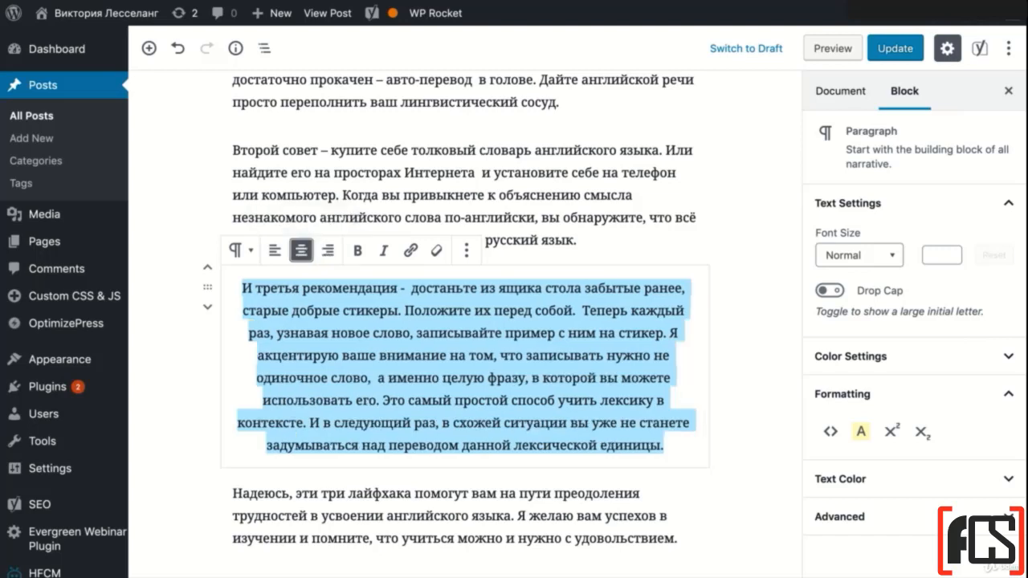
click(275, 252)
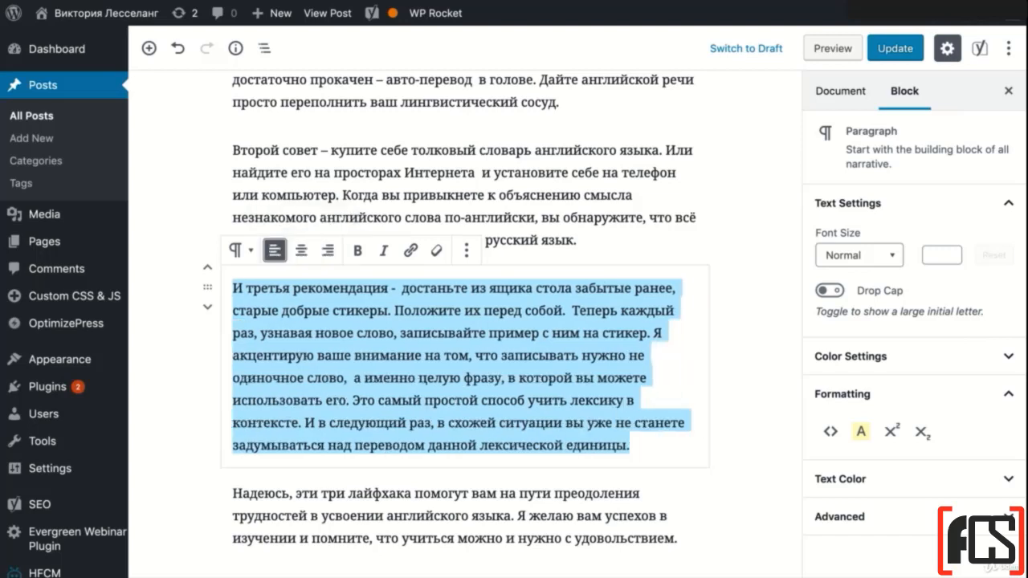
click(469, 250)
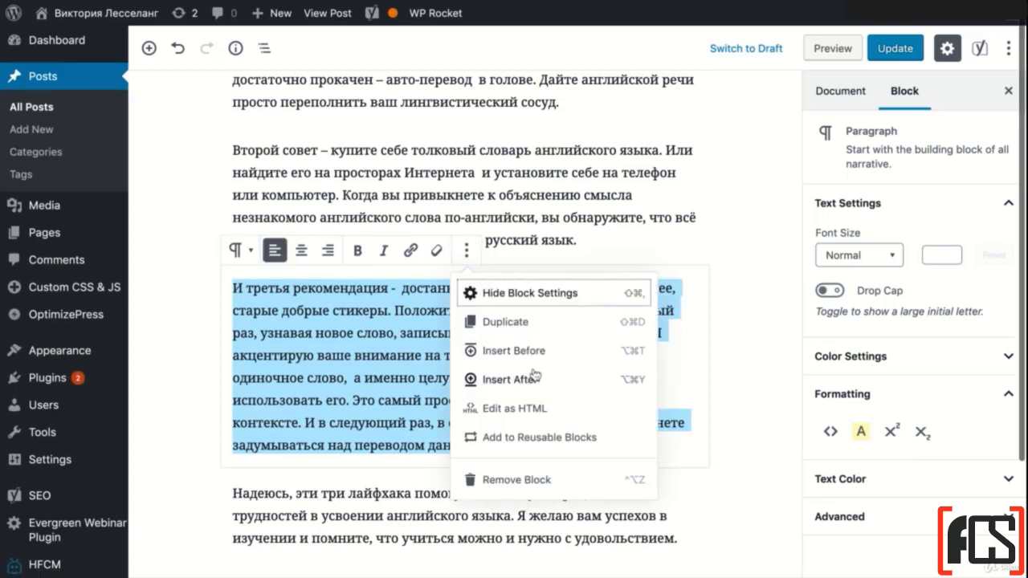
scroll(530, 378, down, 2)
click(402, 347)
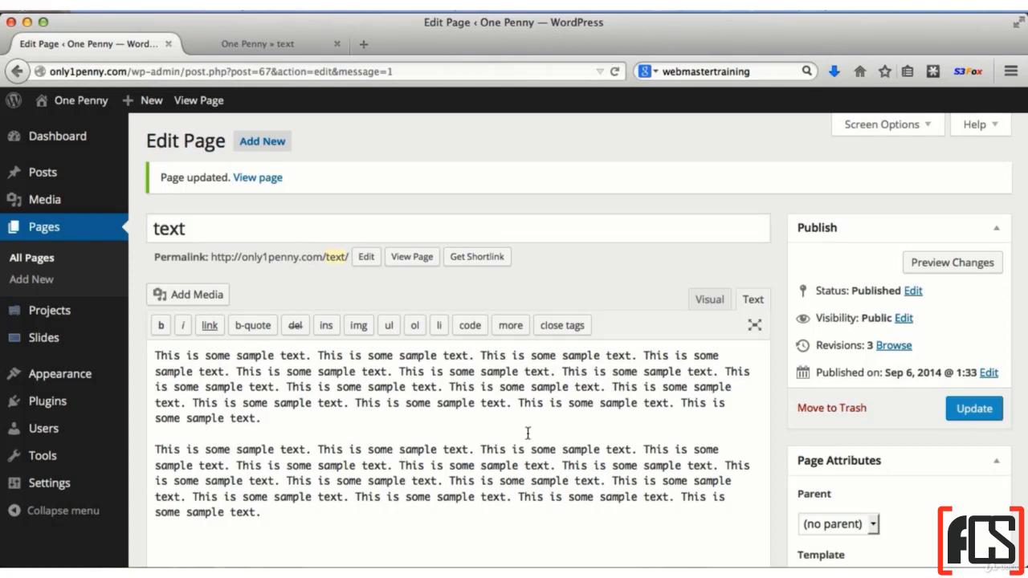
Update the "text" page, close the old preview tab and view the page on the live site
click(968, 410)
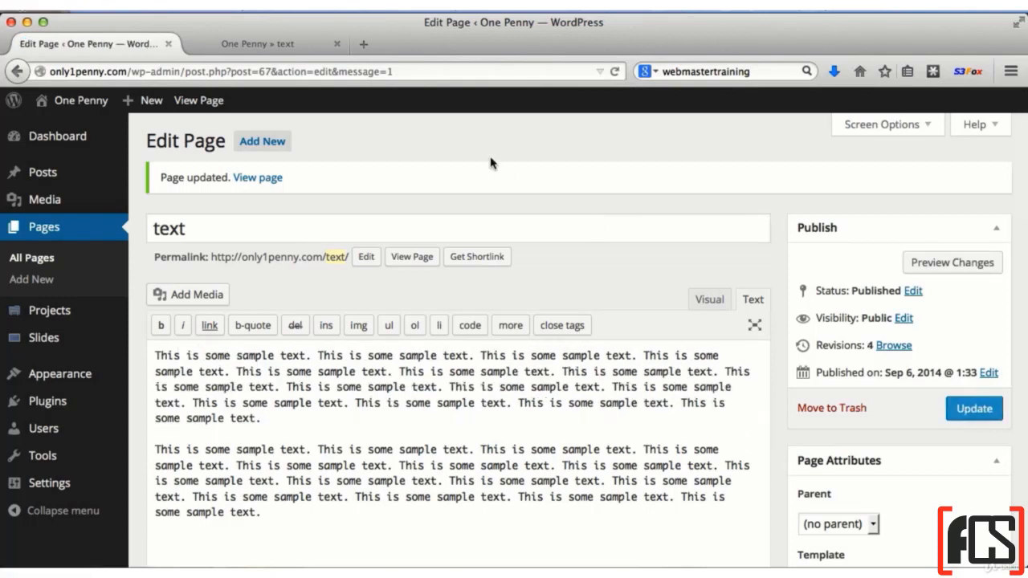
click(337, 44)
click(411, 258)
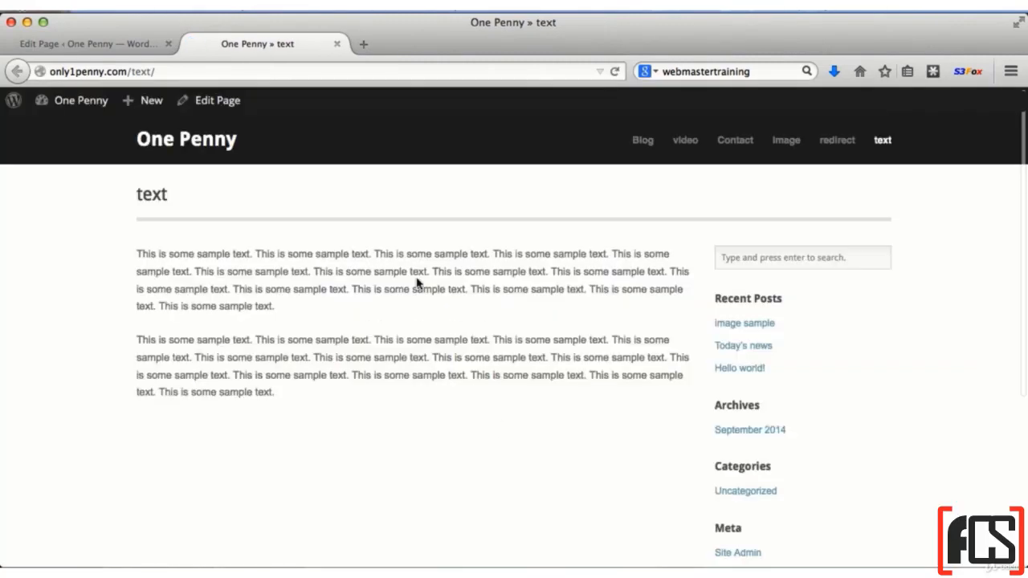
Add the paragraph "Here's some more content." at the end of the "text" page and check the updated page on the live site
click(106, 45)
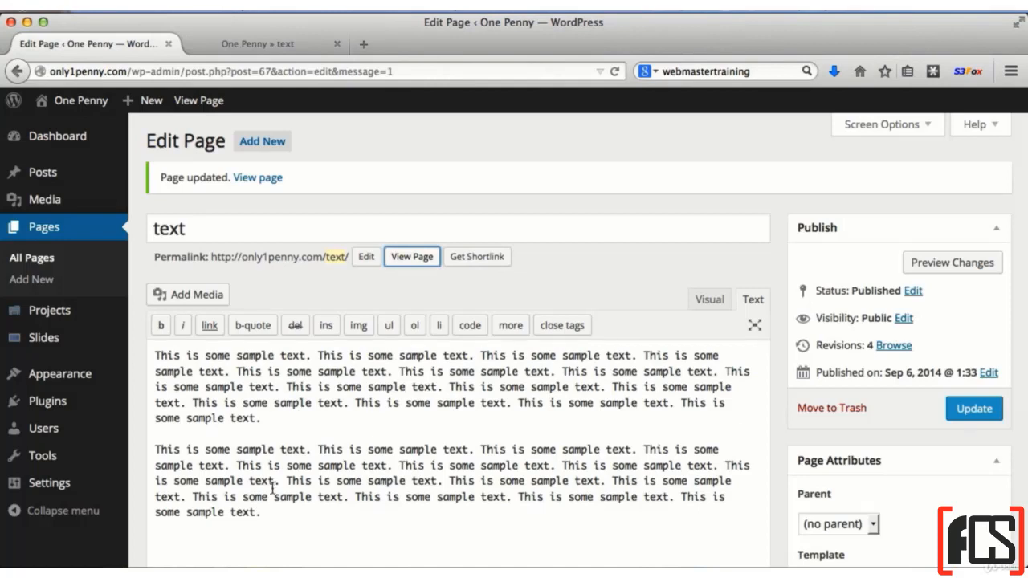
click(279, 515)
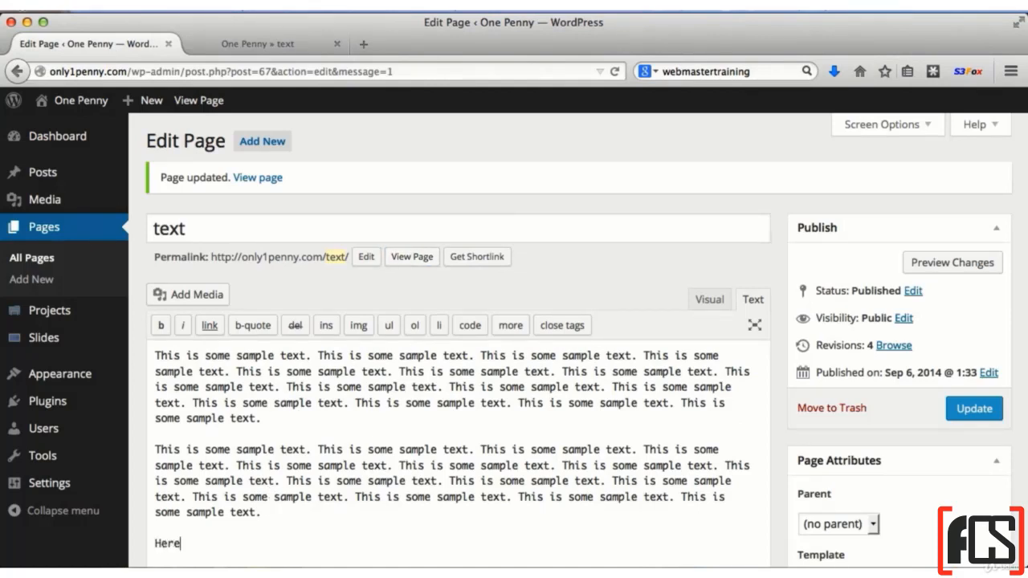
text(Here's some more content.)
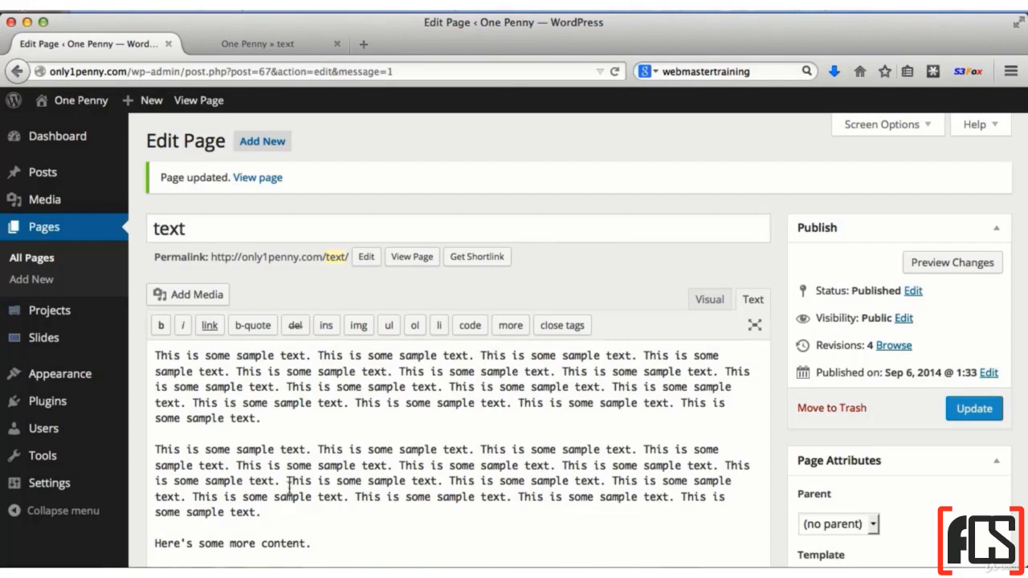
click(972, 409)
click(262, 39)
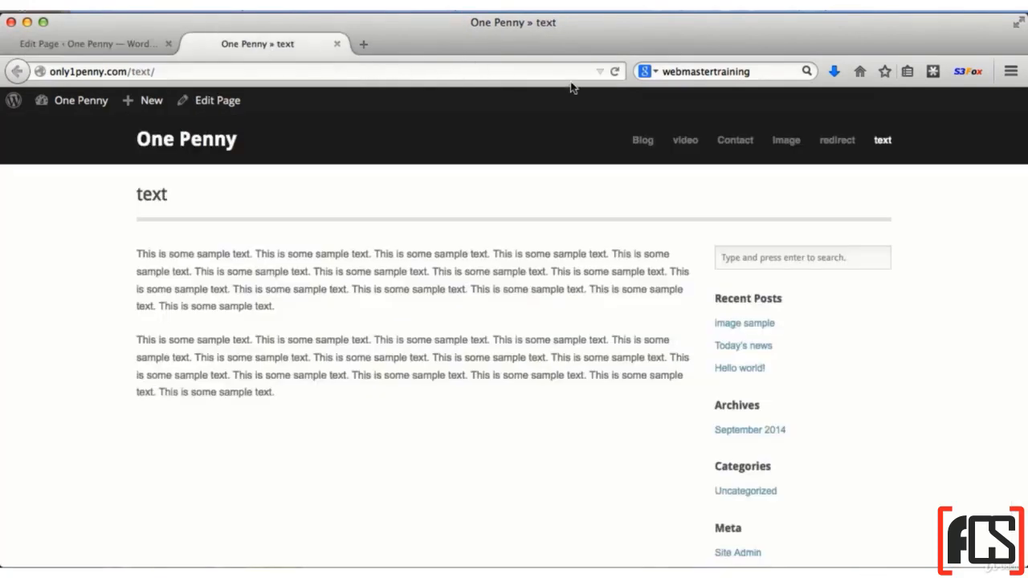
click(616, 70)
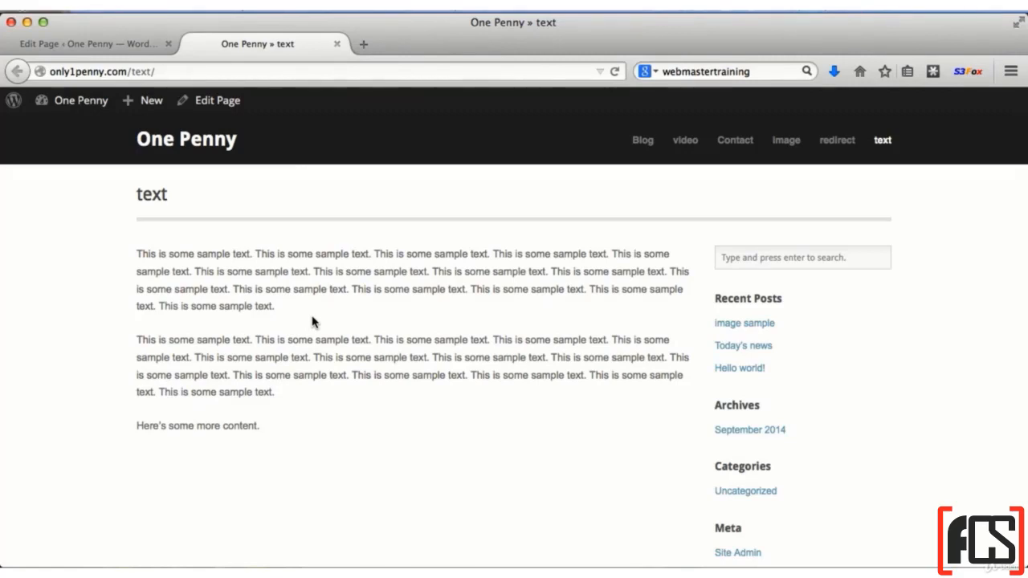
Search for "simple breaks" among the plugins that can be added
click(131, 42)
mouse_move(69, 410)
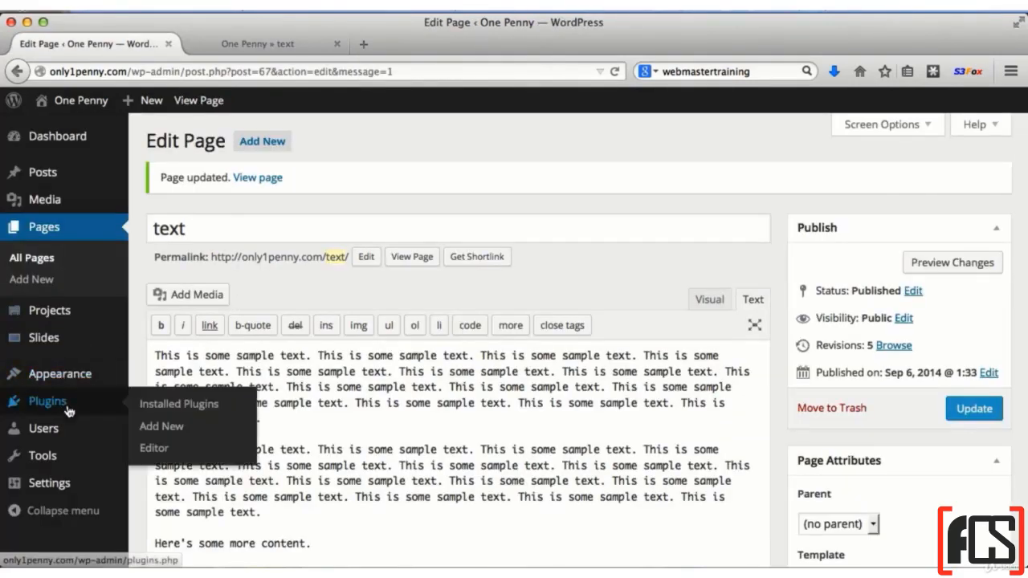
click(177, 436)
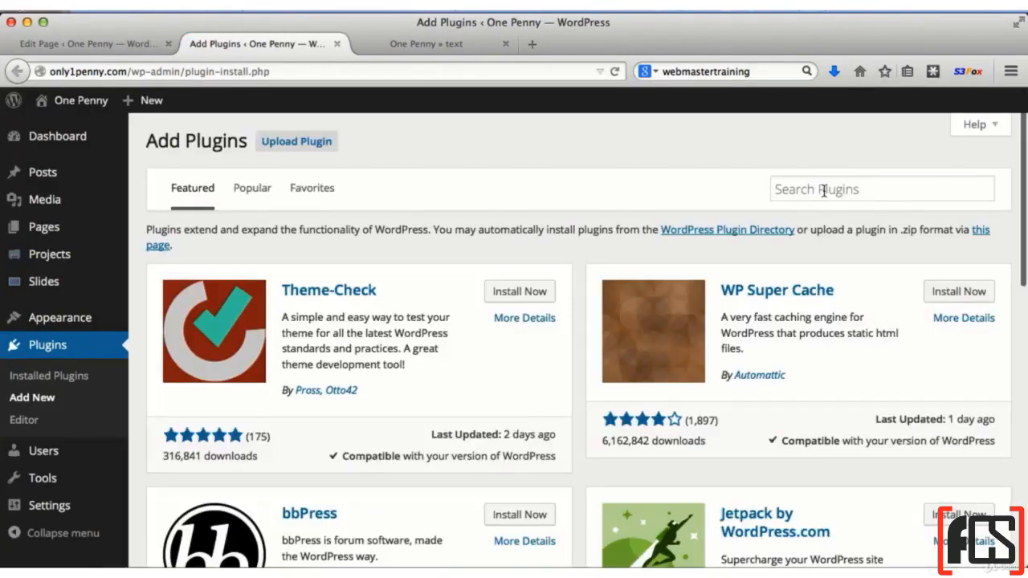
click(923, 193)
text(simpl)
key(Down)
key(Return)
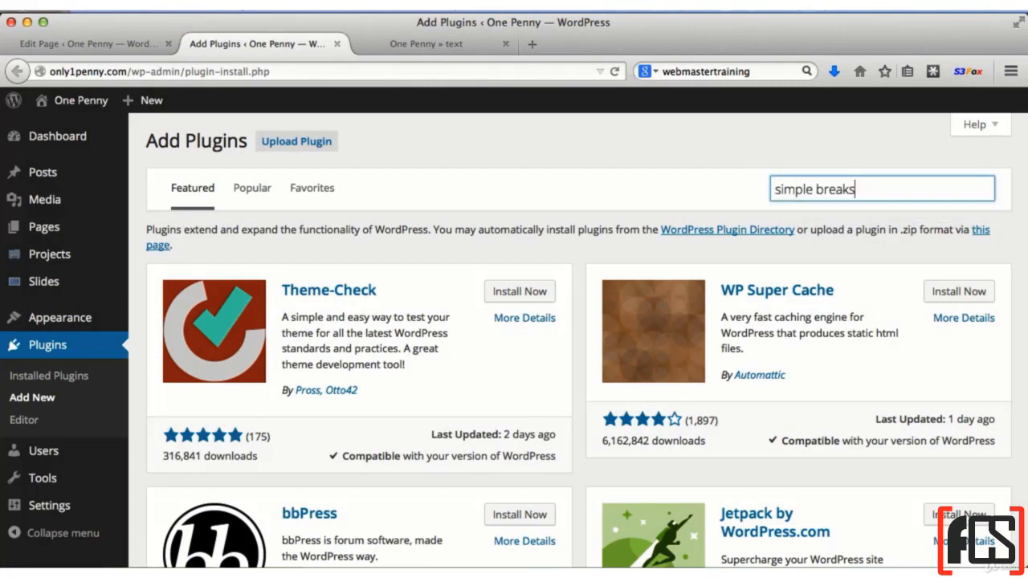
key(Return)
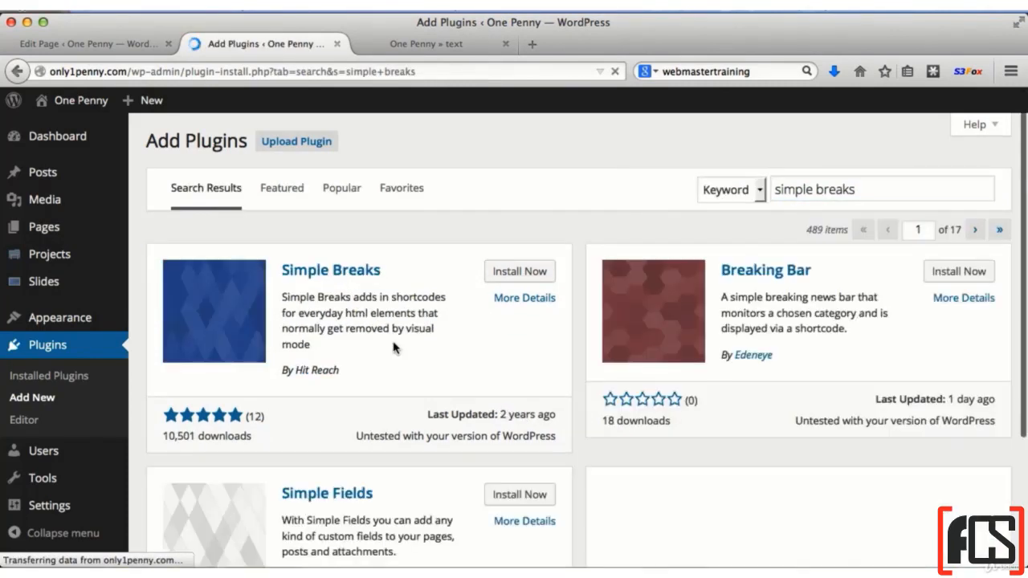
Install and activate the Simple Breaks plugin, and close the plugins tab
click(532, 272)
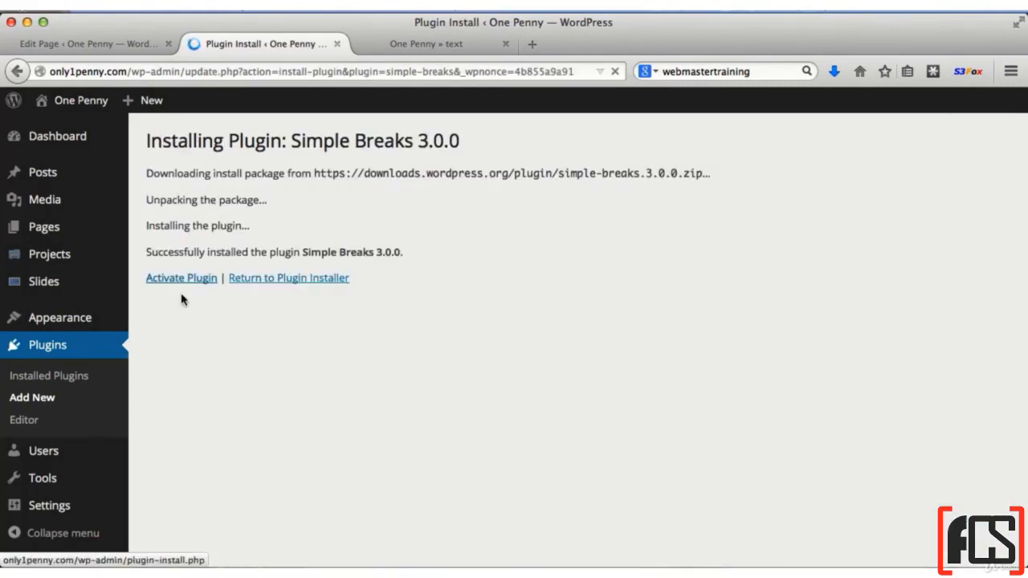
click(175, 278)
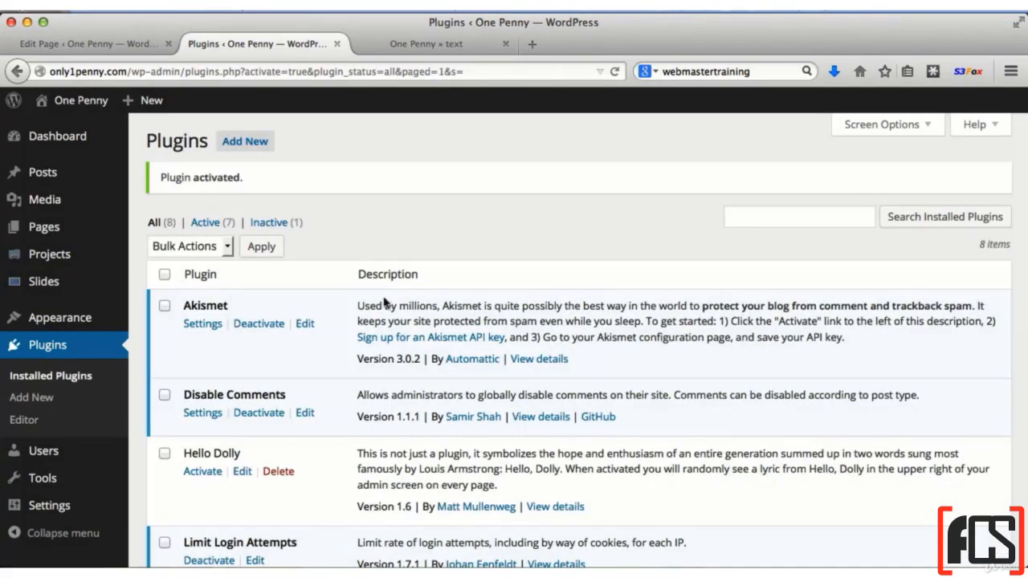
click(411, 45)
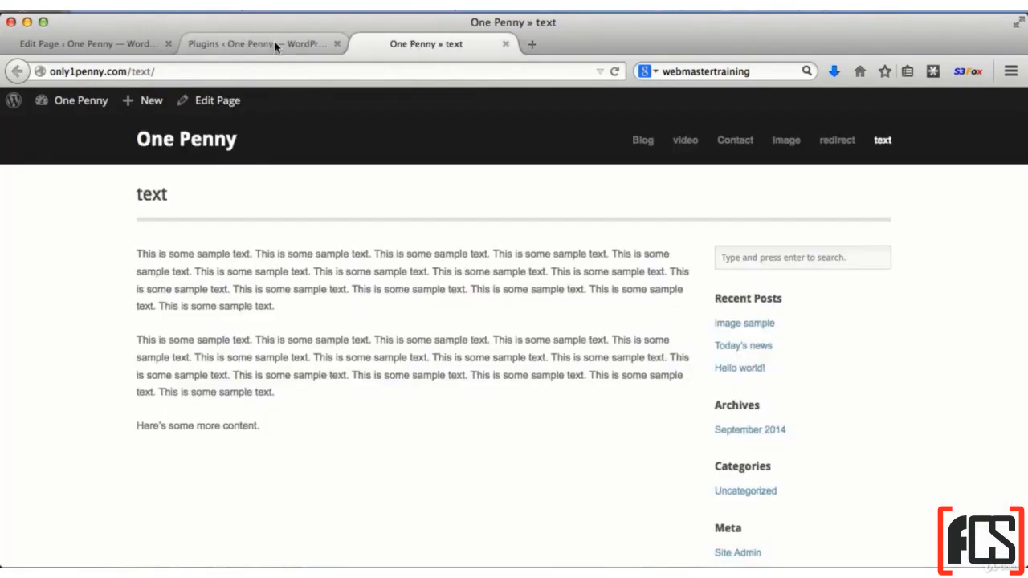
click(337, 44)
Switch the "text" page's editor to Visual mode and update the page
click(115, 42)
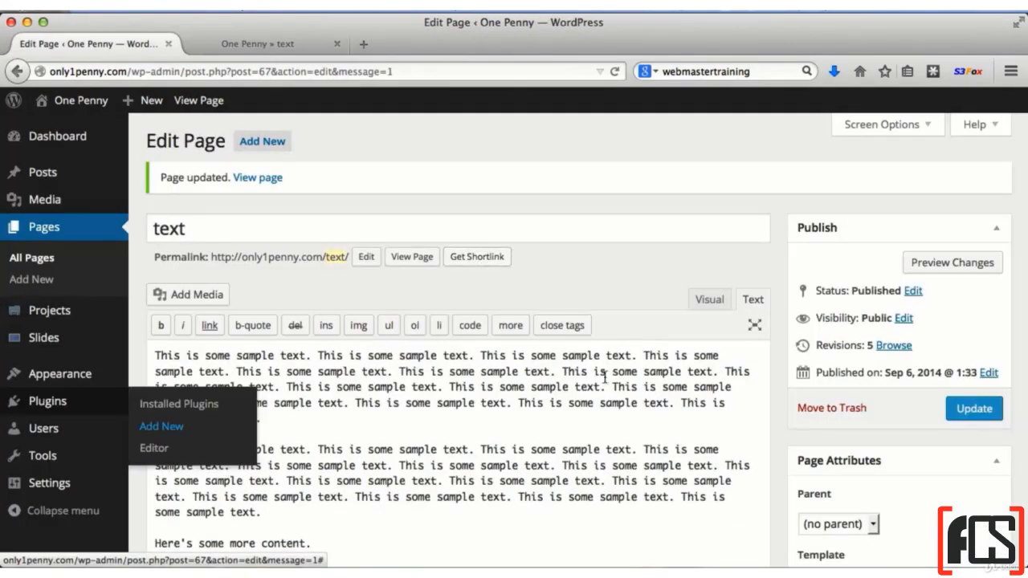
click(712, 299)
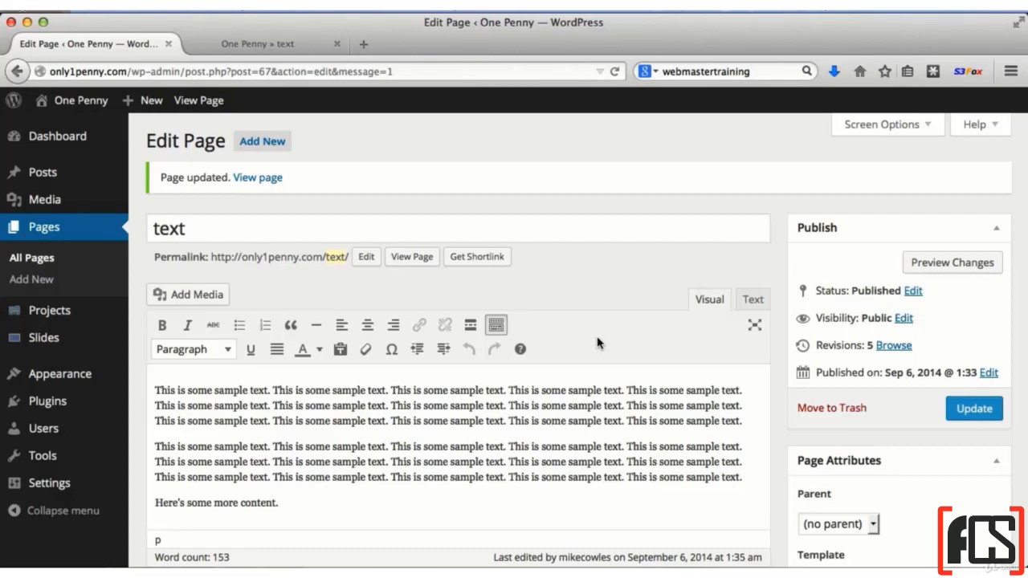
click(994, 410)
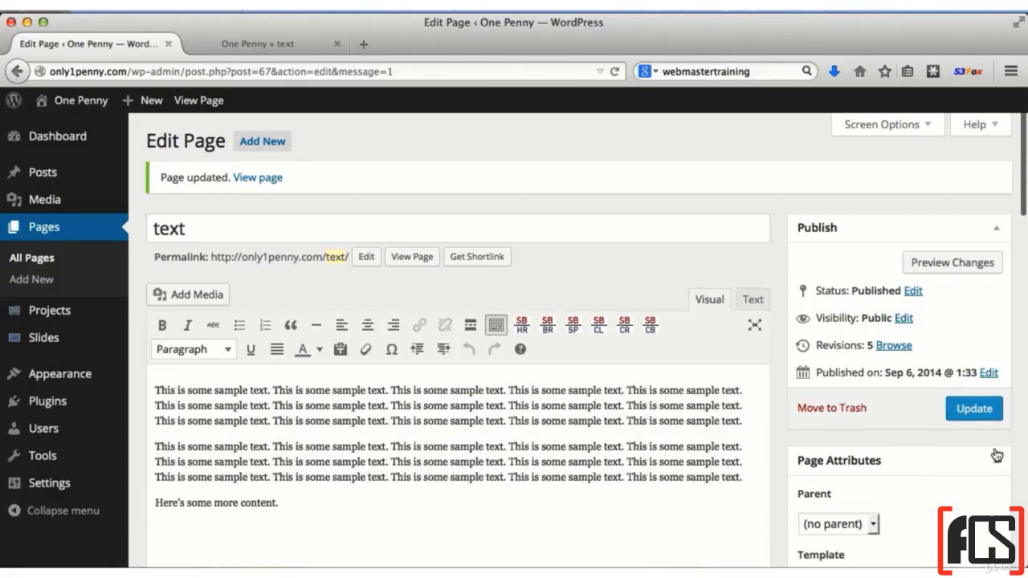
Insert a Simple Breaks blank space of size 30 before the first paragraph and check the updated page on the live site
click(750, 422)
click(572, 327)
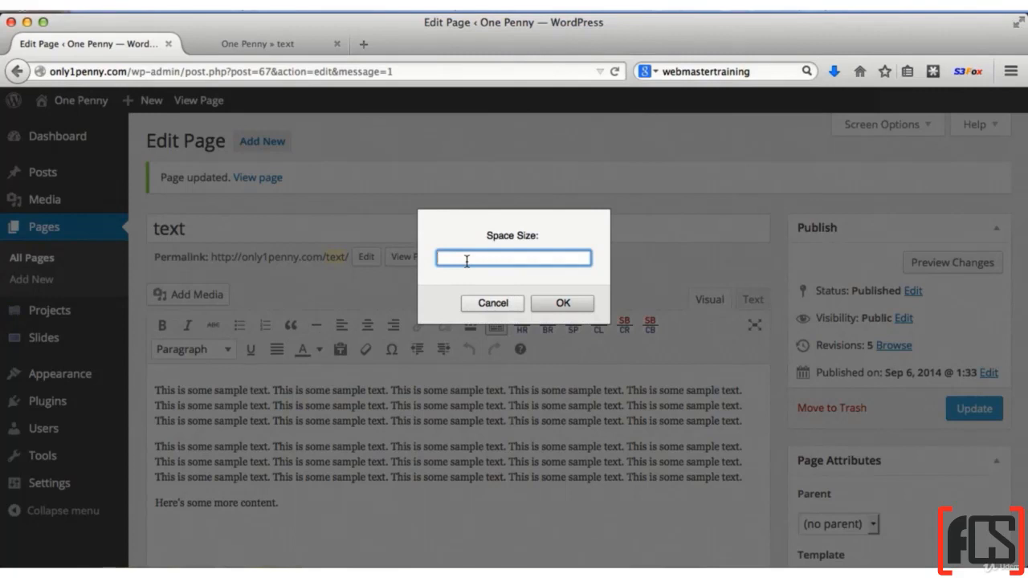
text(30)
click(561, 303)
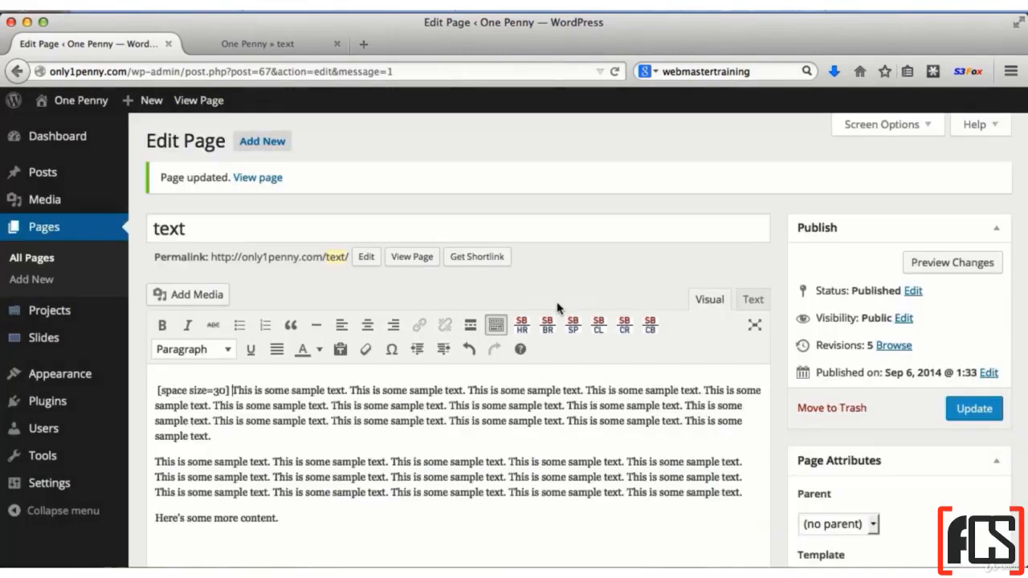
click(980, 414)
click(265, 45)
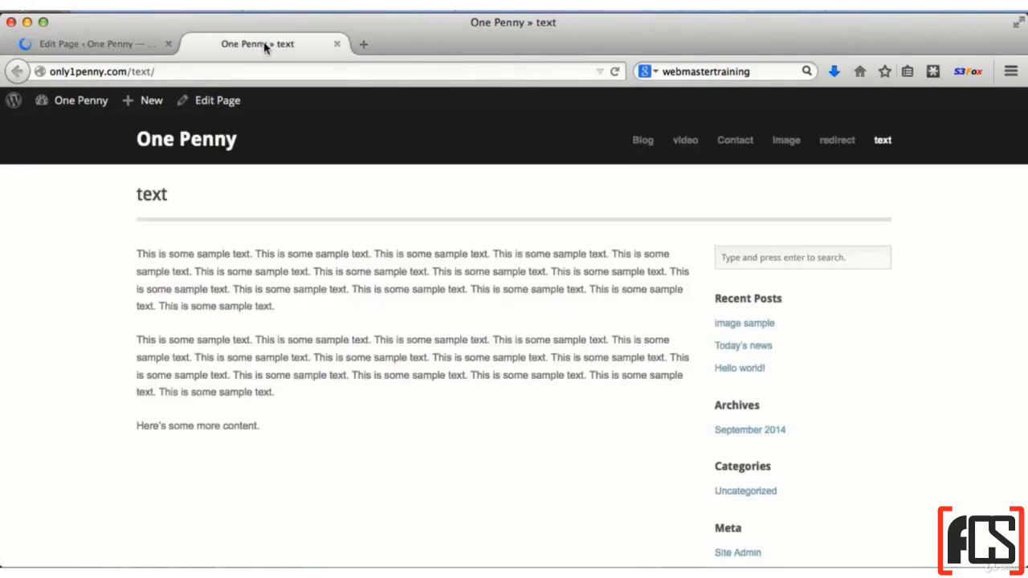
click(614, 72)
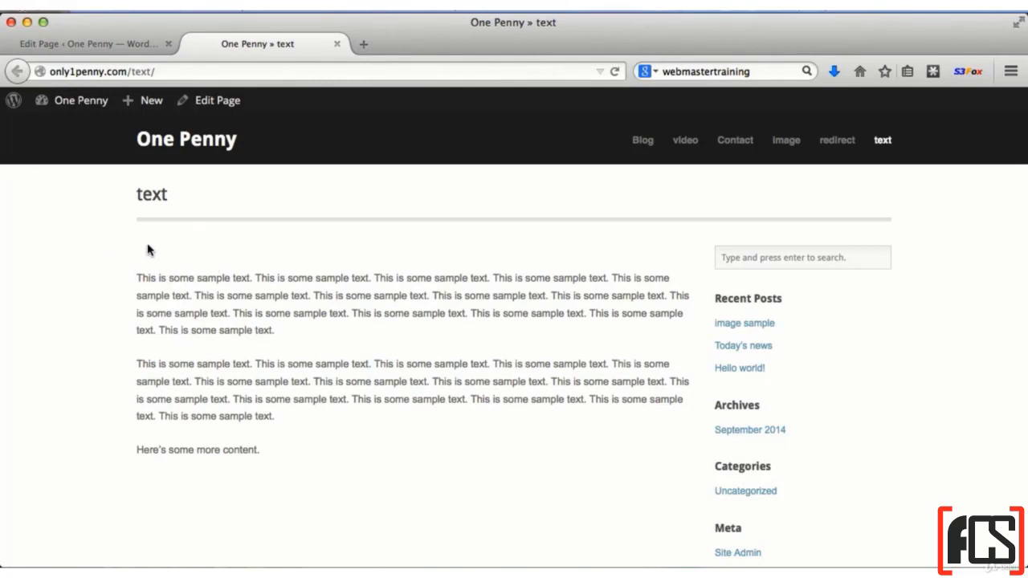
Insert a [br] line break after the second sentence of the second paragraph and check the updated page on the live site
click(105, 43)
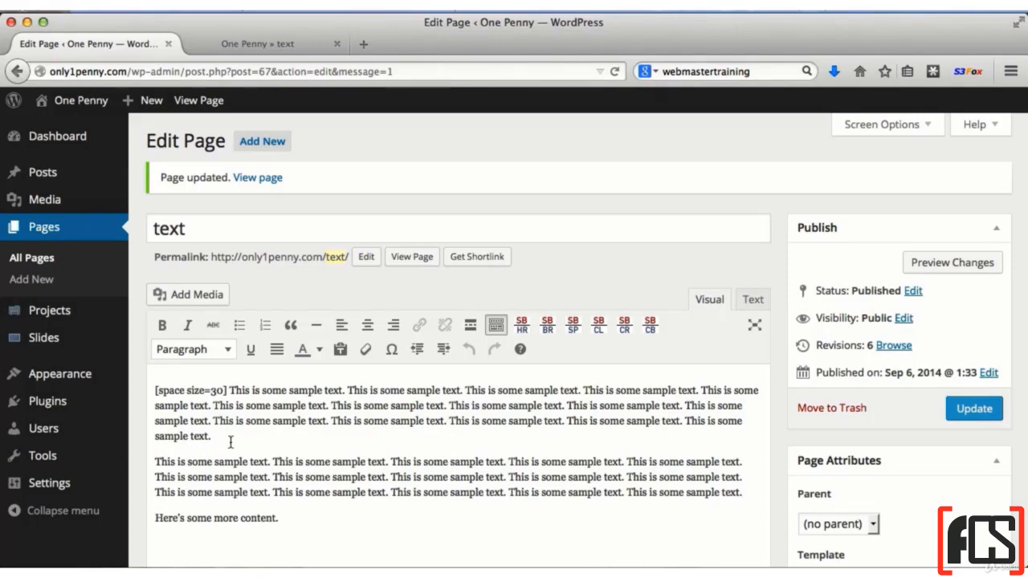
click(547, 324)
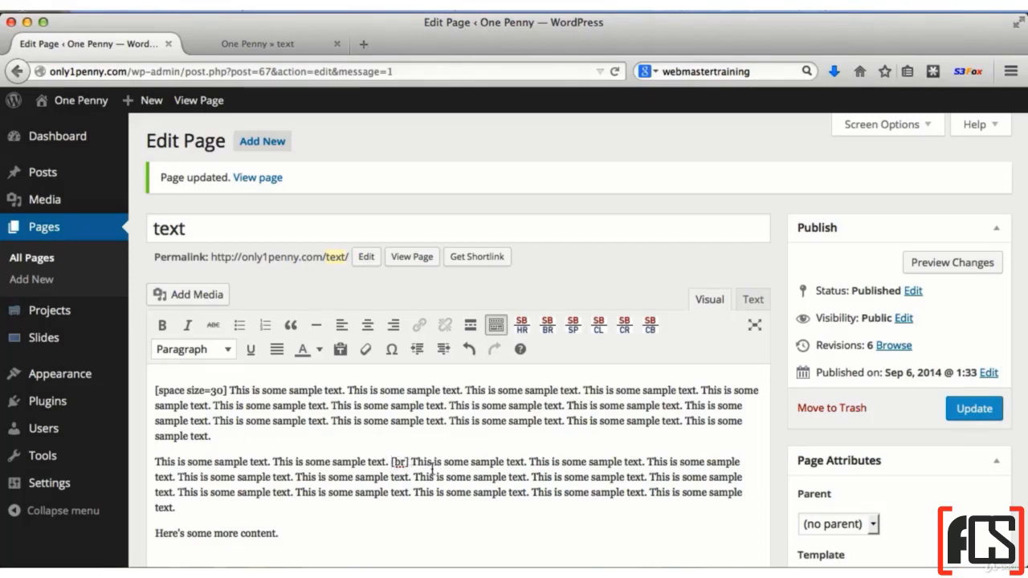
click(954, 409)
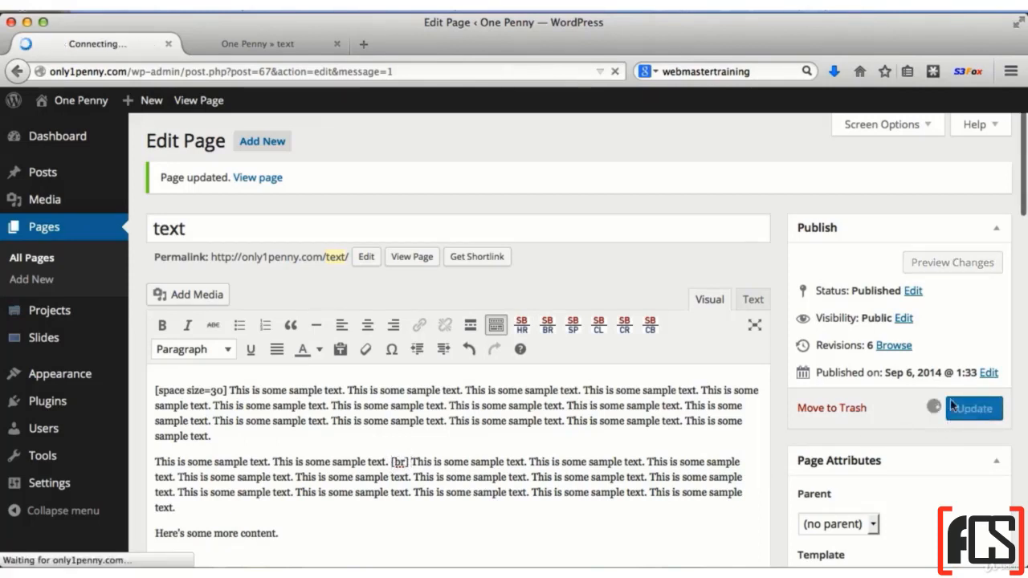
click(250, 43)
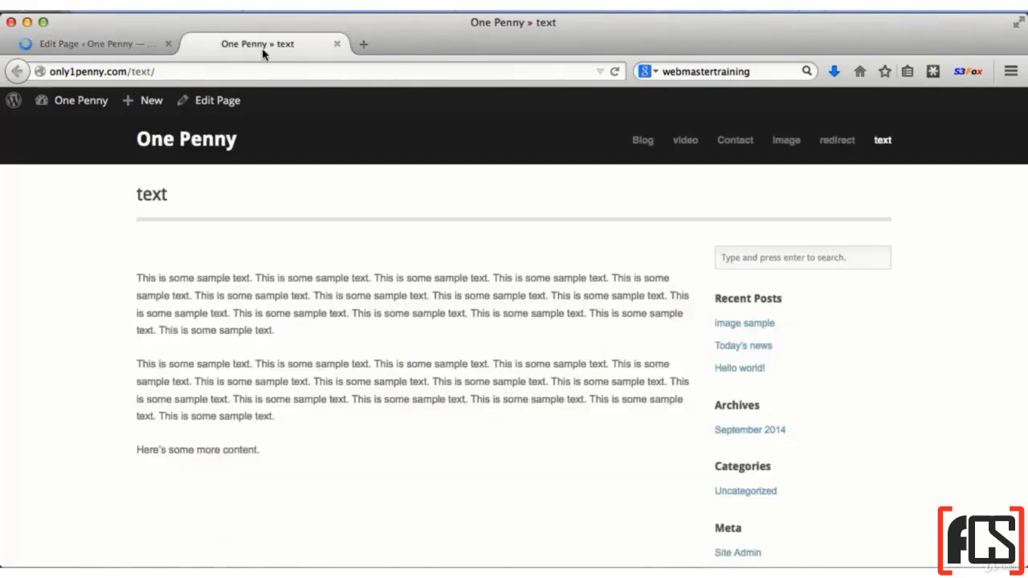
click(613, 73)
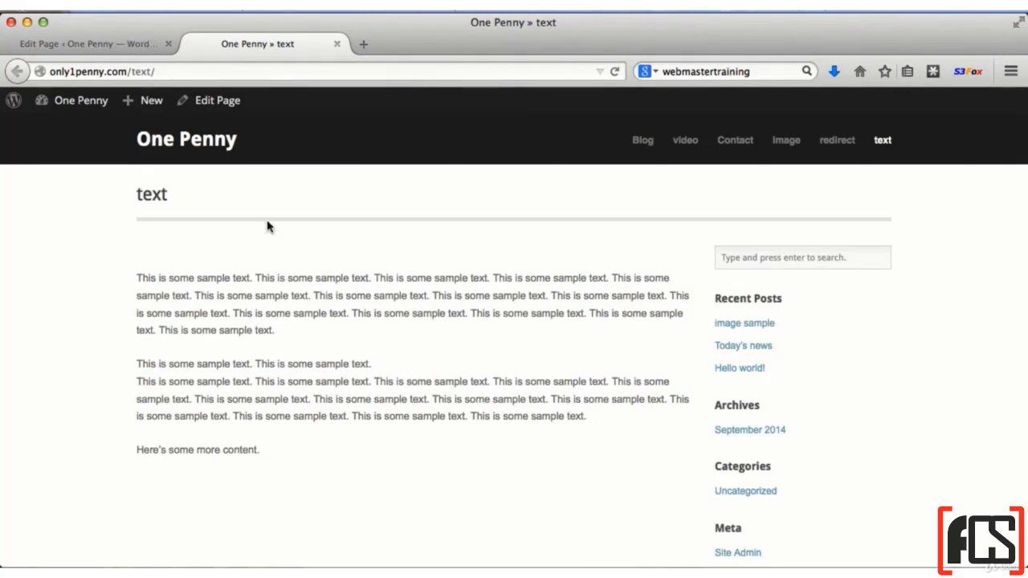
Replace the [br] shortcode in the second paragraph with a blank space of size 10 and reload the updated live page
click(119, 48)
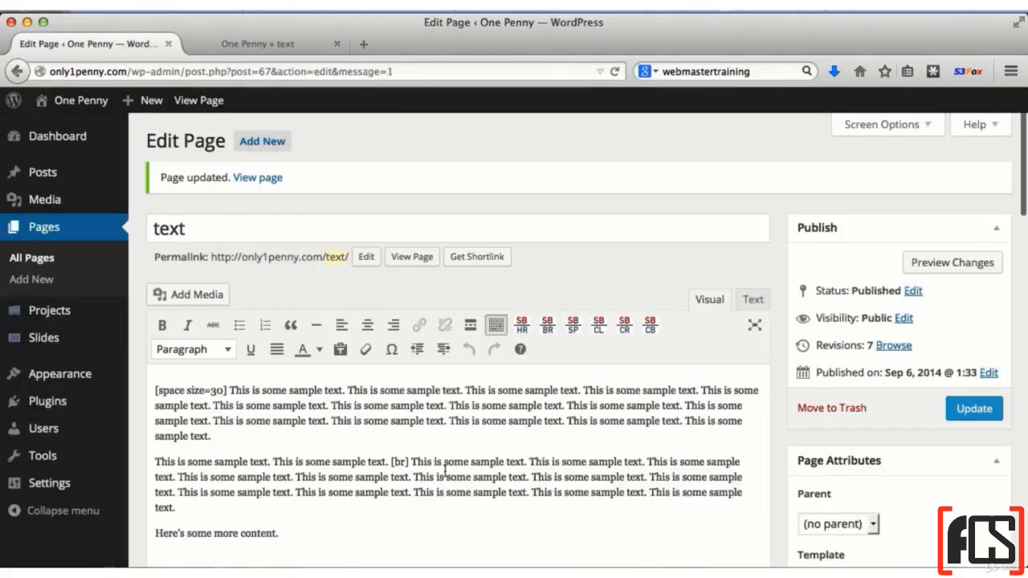
drag(409, 462, 391, 463)
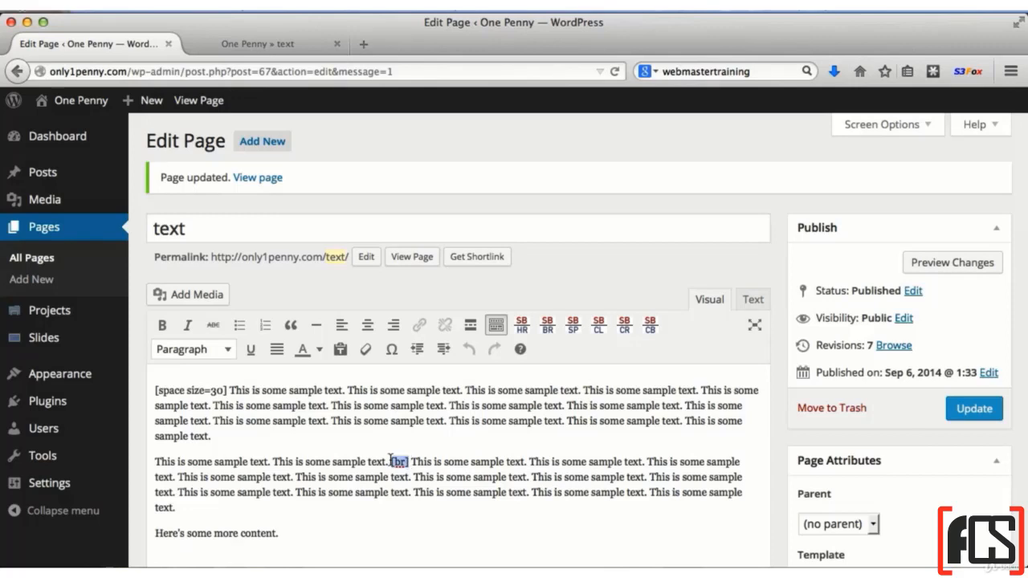
click(573, 325)
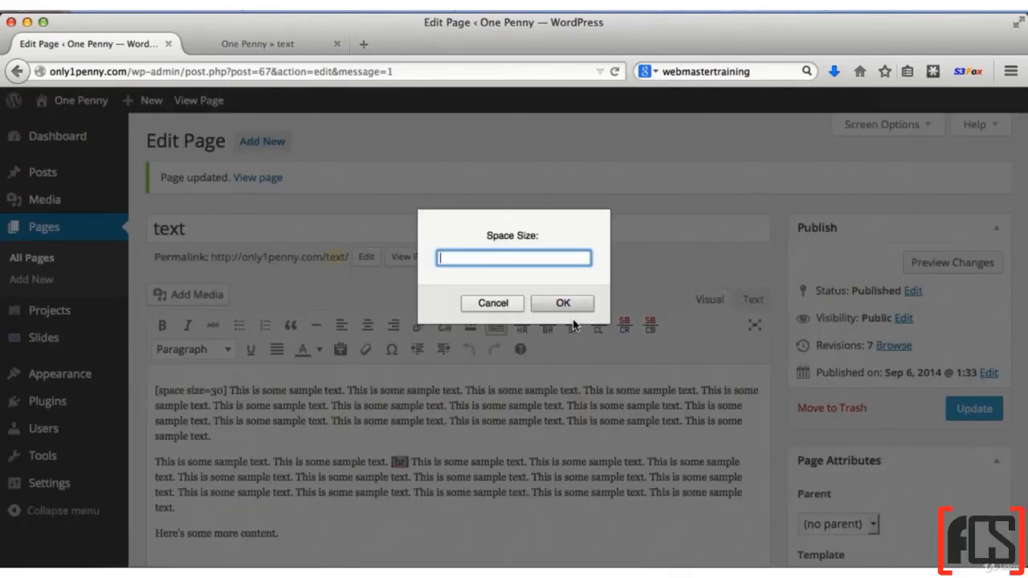
text(10)
click(567, 302)
click(968, 409)
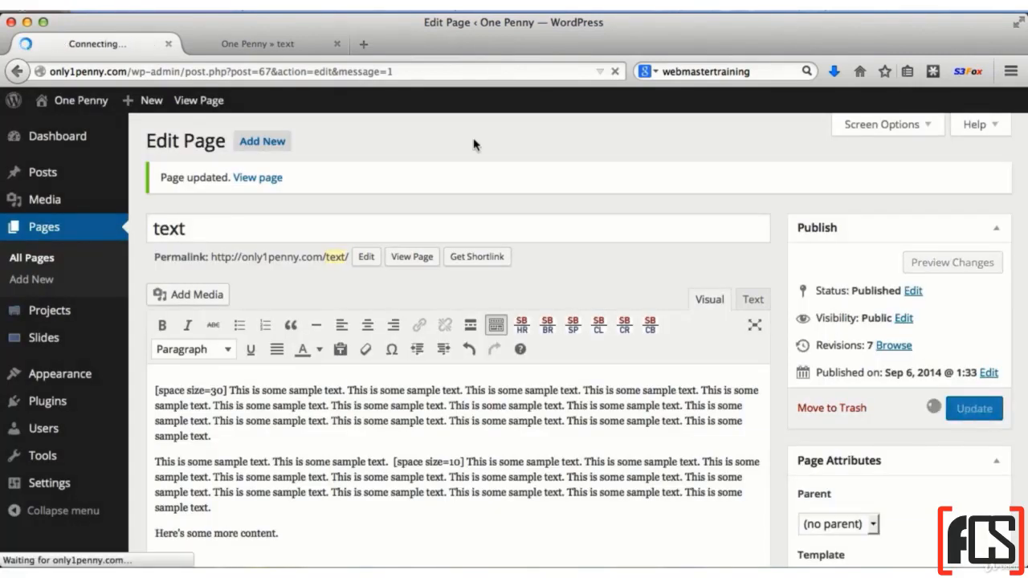
click(313, 44)
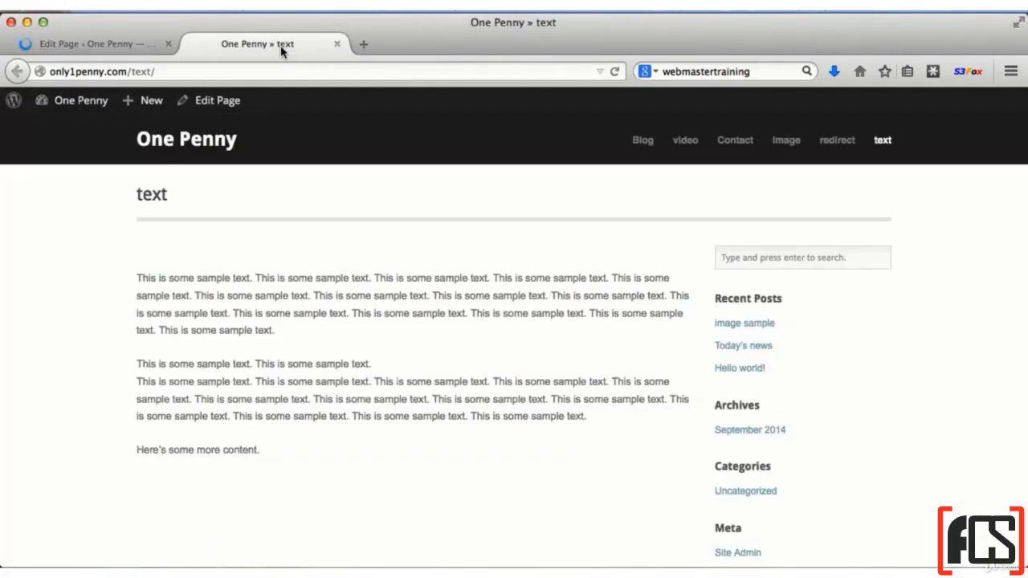
click(615, 71)
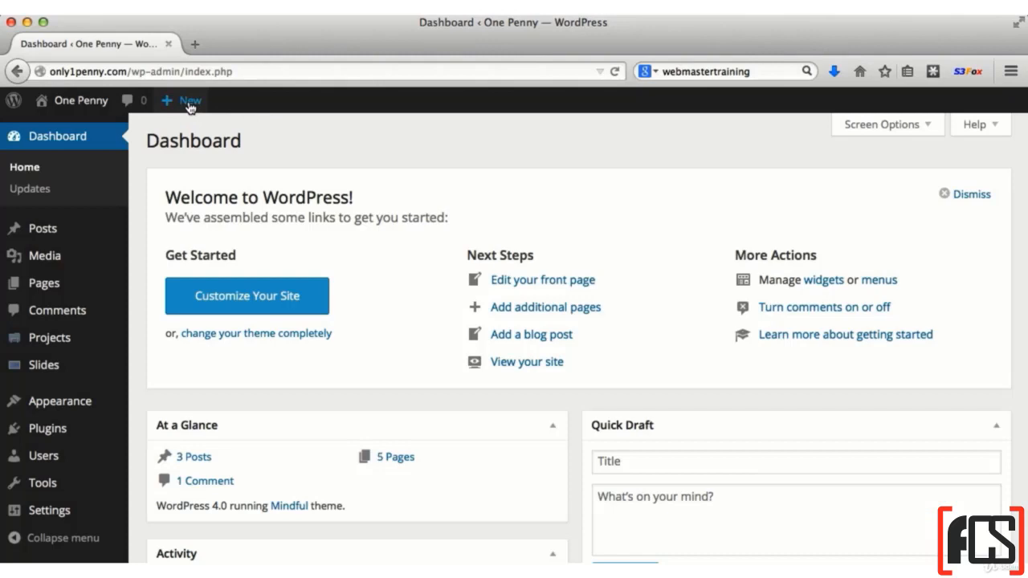
Upload download.zip from the Desktop to the WordPress media library
mouse_move(188, 120)
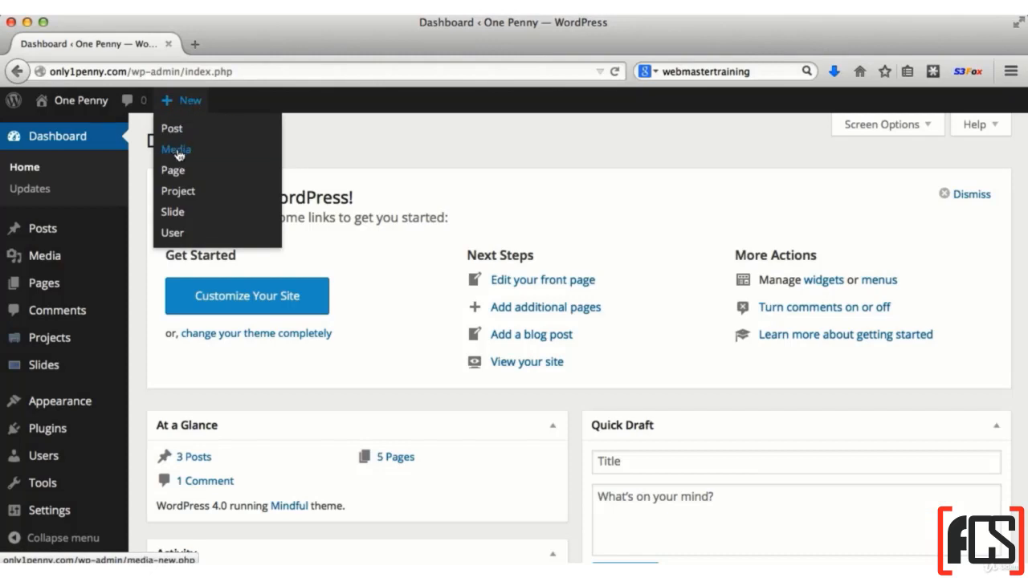
click(177, 151)
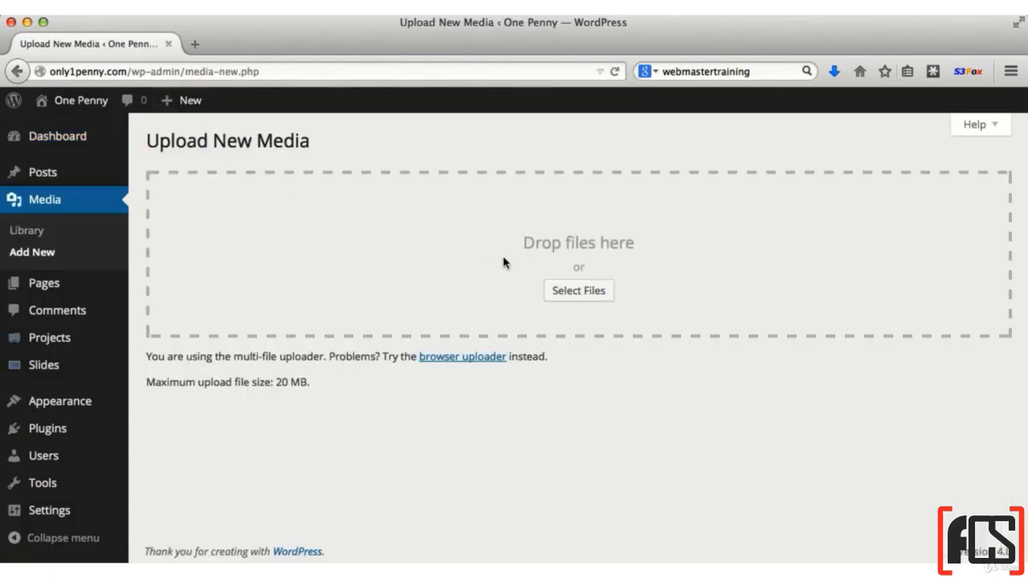
click(582, 291)
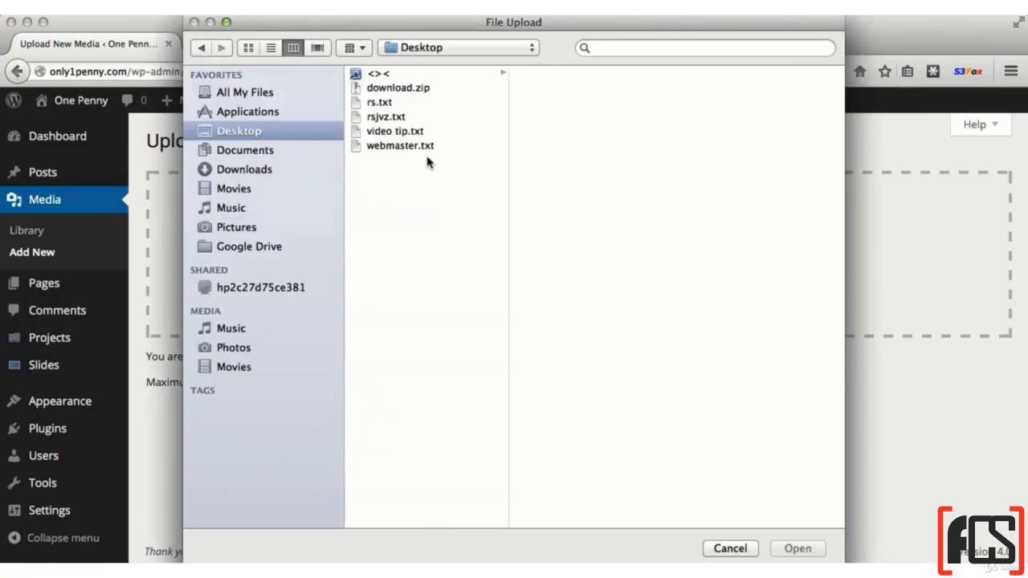
click(383, 90)
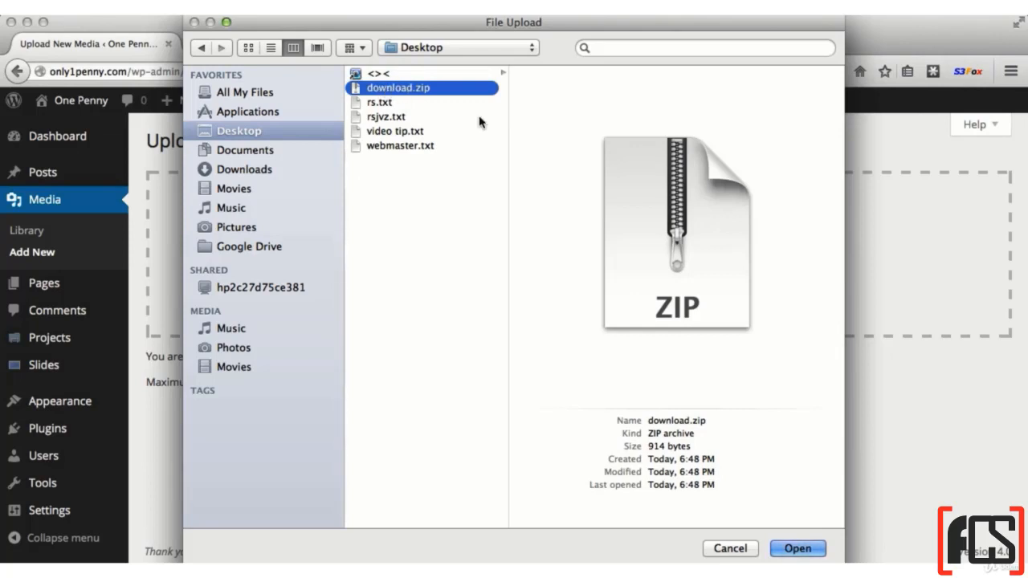
click(797, 548)
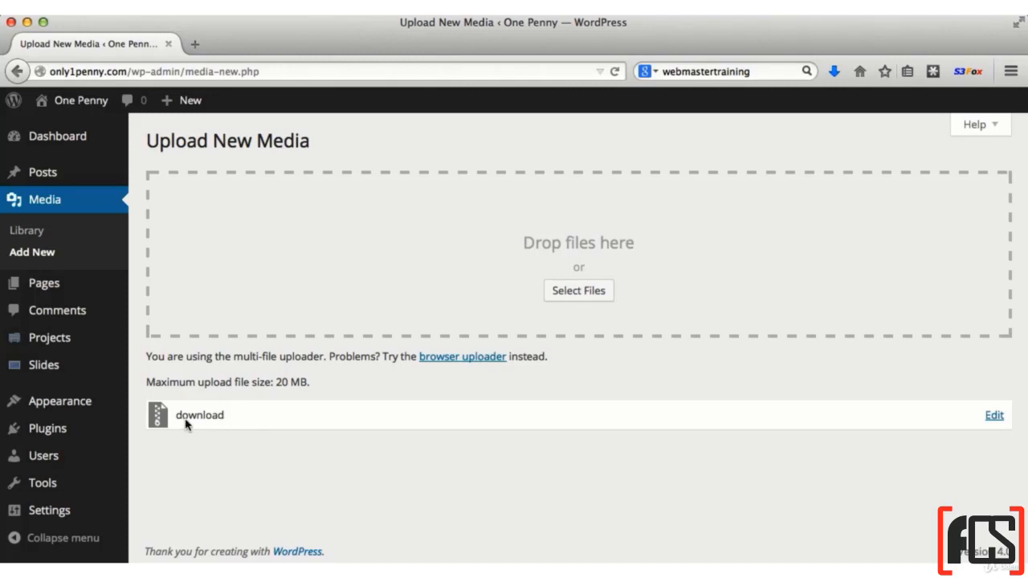
Open the uploaded download file for editing and select its full file URL
click(994, 416)
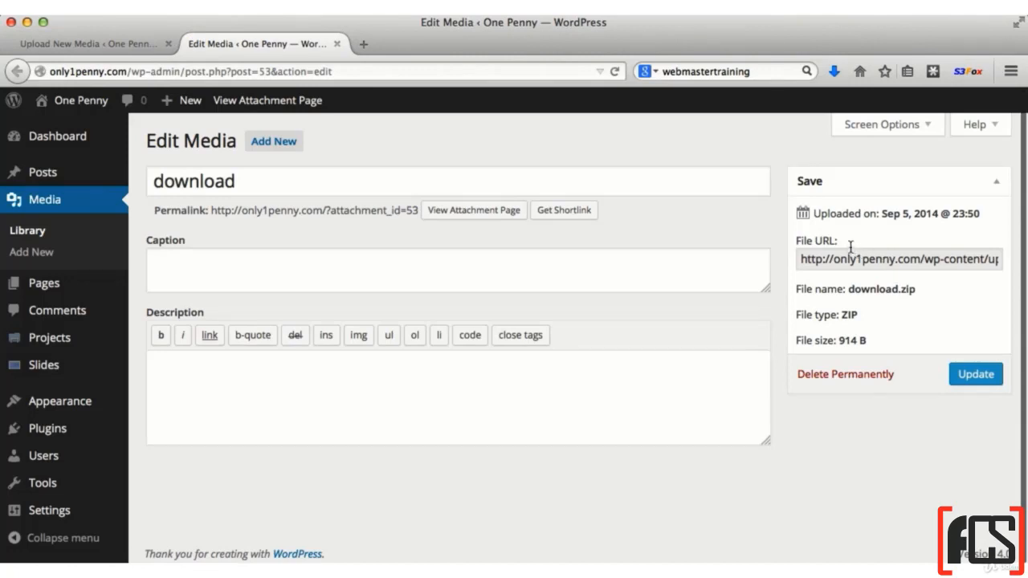
drag(847, 245, 797, 236)
click(818, 264)
drag(801, 259, 1005, 268)
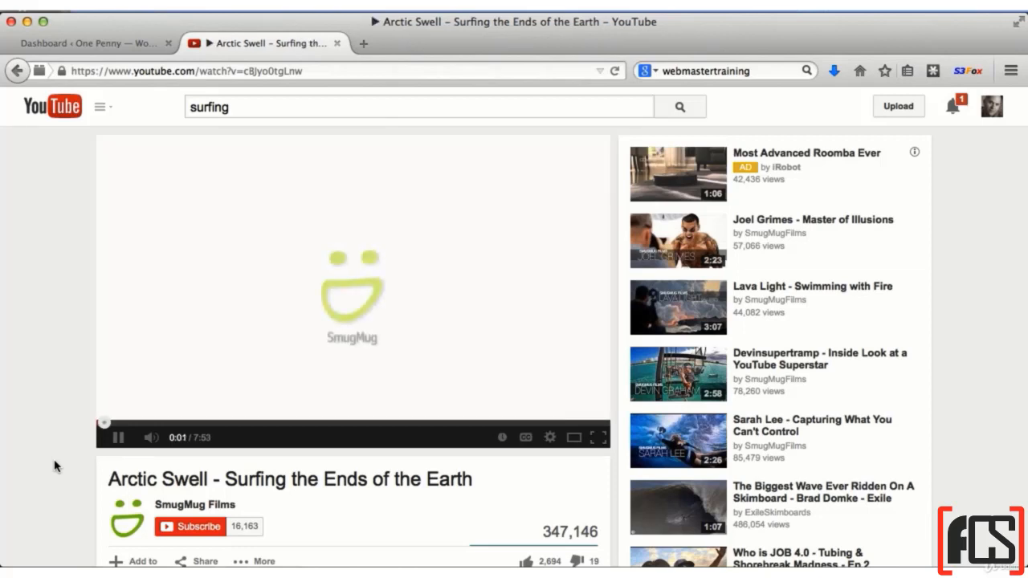
Pause the "Arctic Swell - Surfing the Ends of the Earth" video and bring up its embed code in the sharing options
click(120, 437)
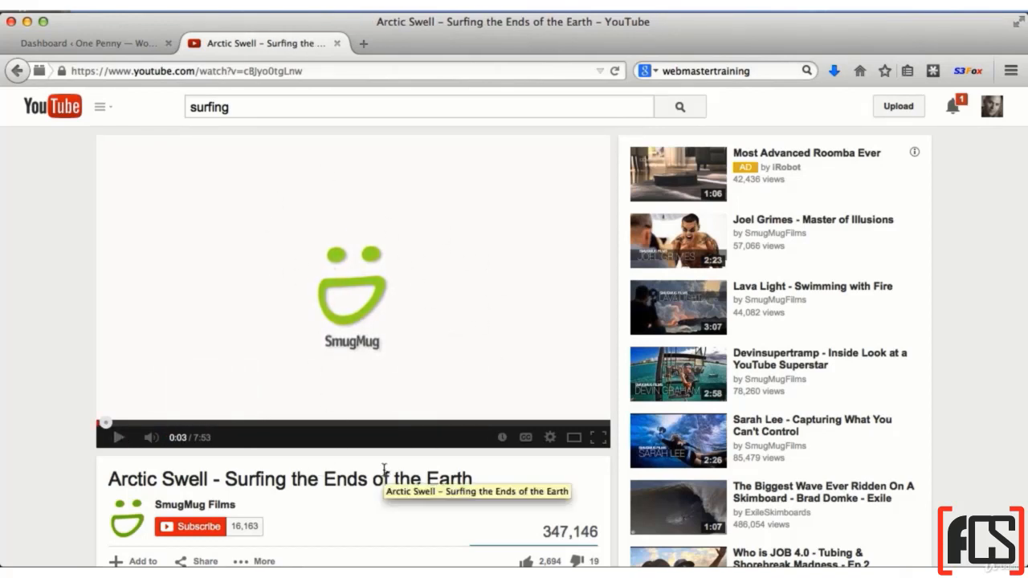
scroll(385, 469, down, 4)
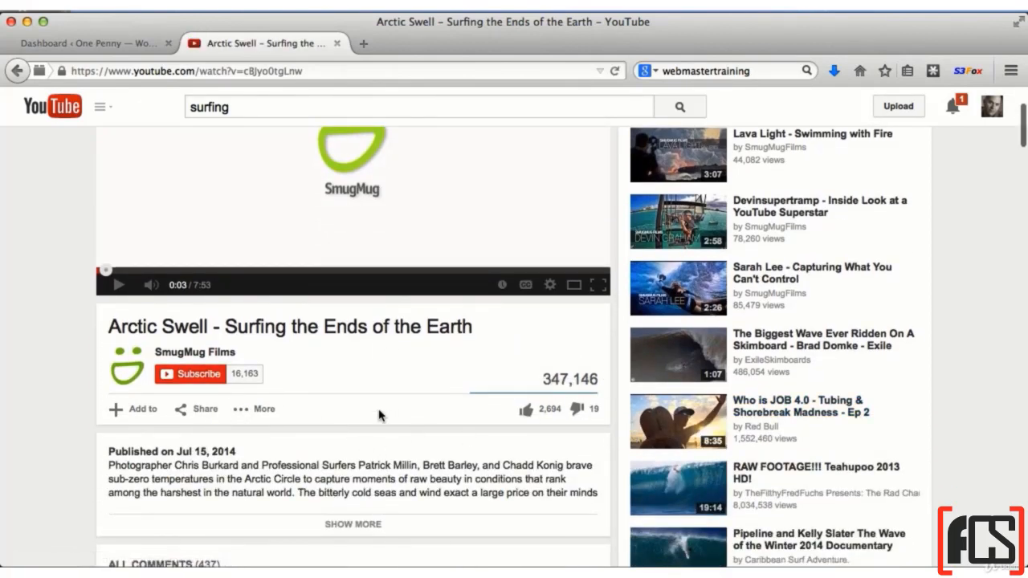
click(184, 413)
scroll(377, 418, down, 4)
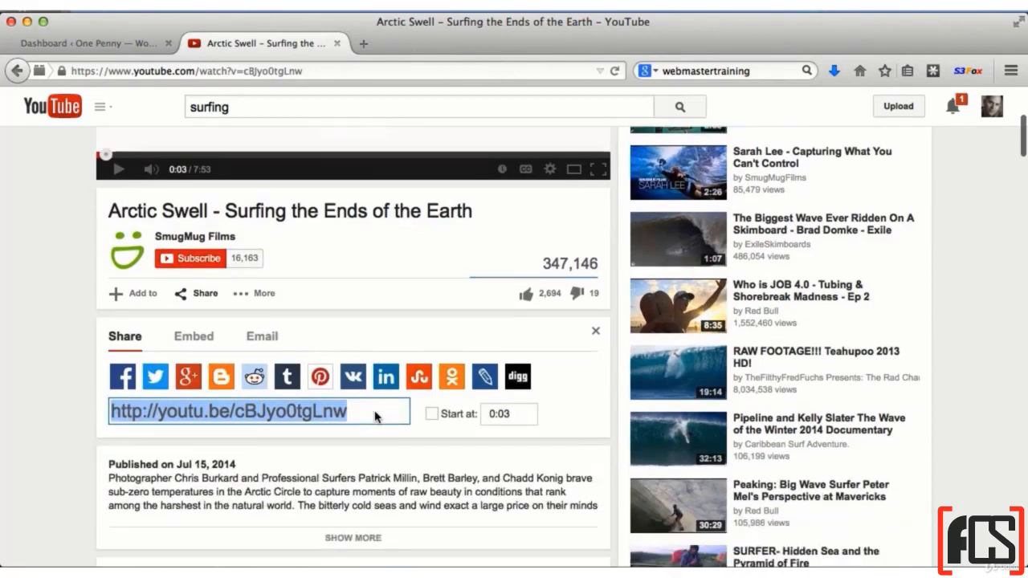
click(193, 281)
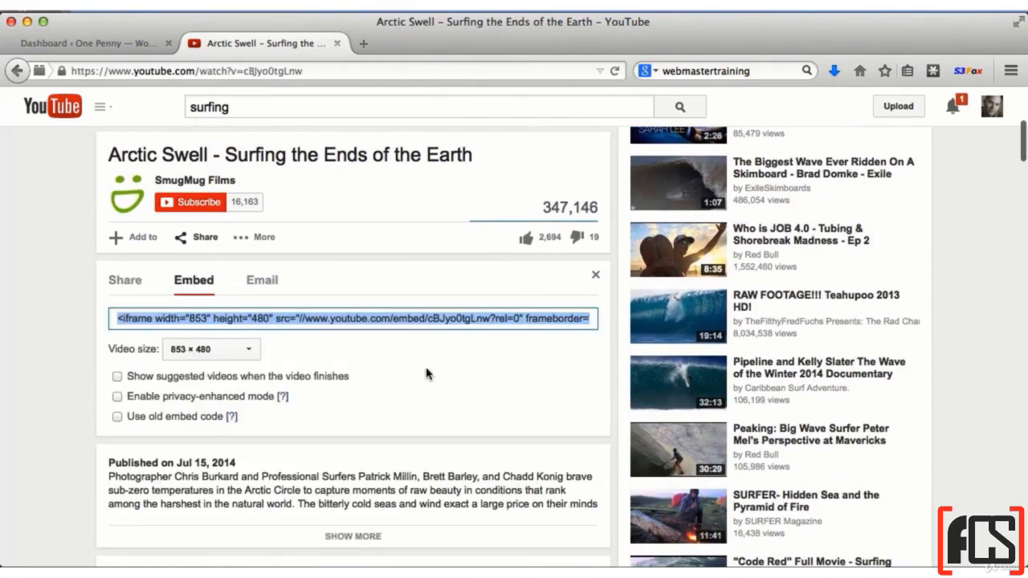
Set the embed video size to 640 × 360 and copy the resulting iframe code
click(211, 352)
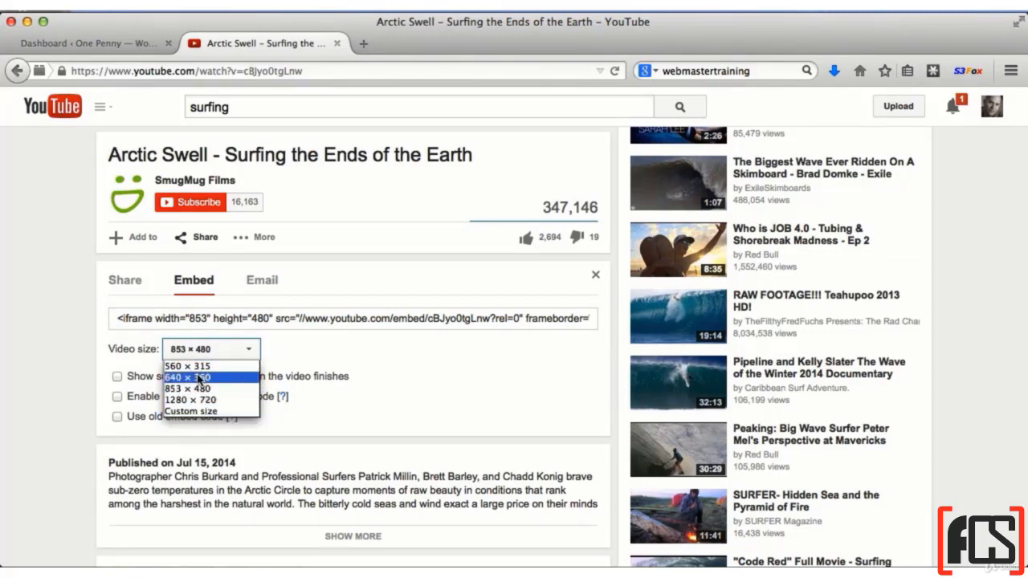
click(226, 378)
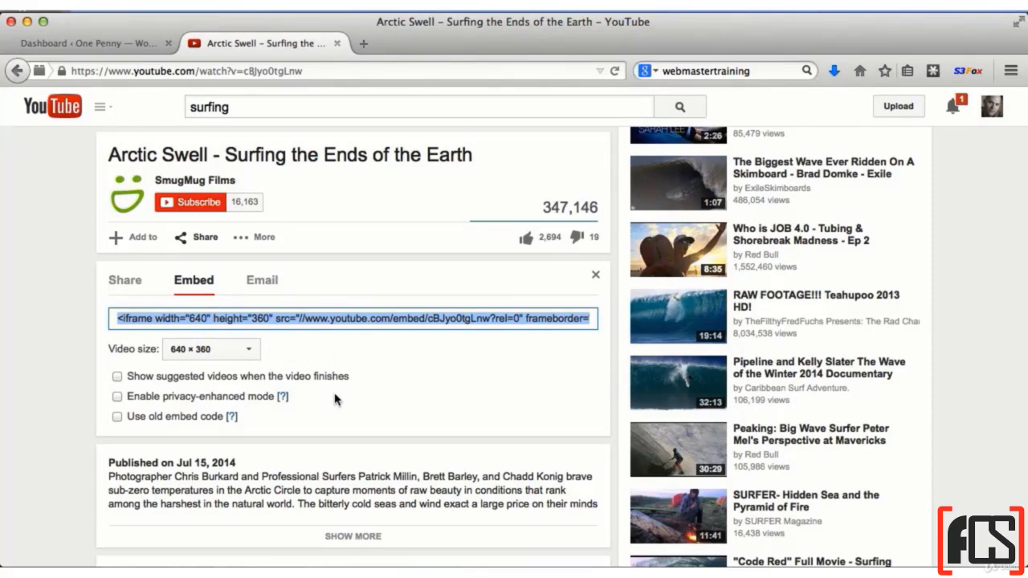
right_click(263, 318)
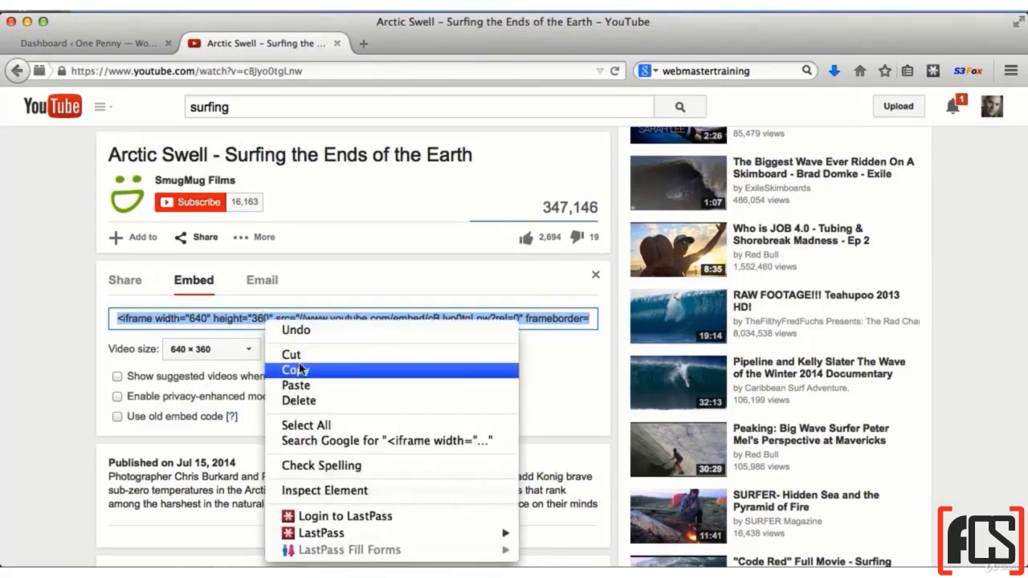
click(302, 371)
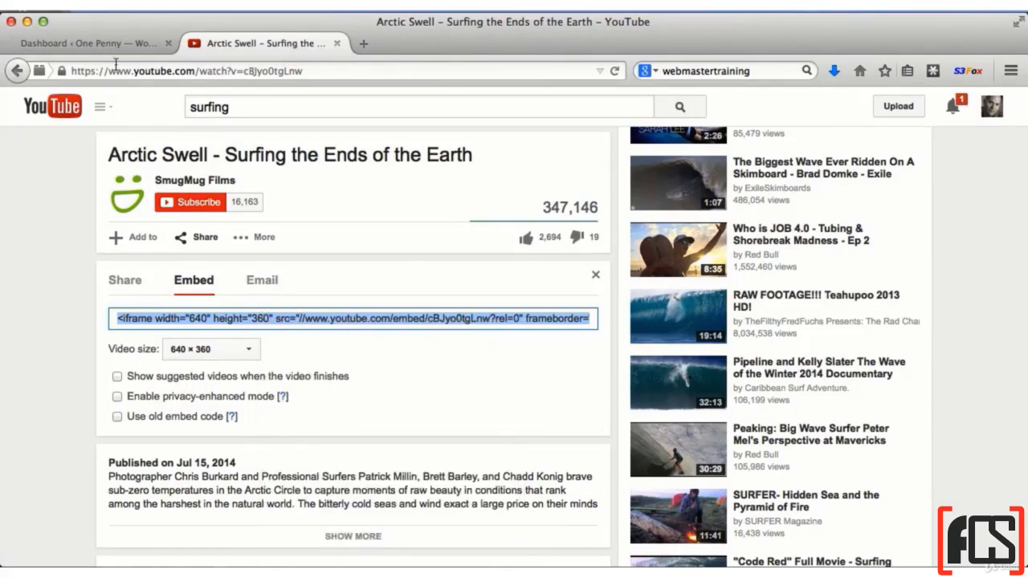
Switch back to the WordPress dashboard and add a new page, starting its title with "vi"
click(95, 44)
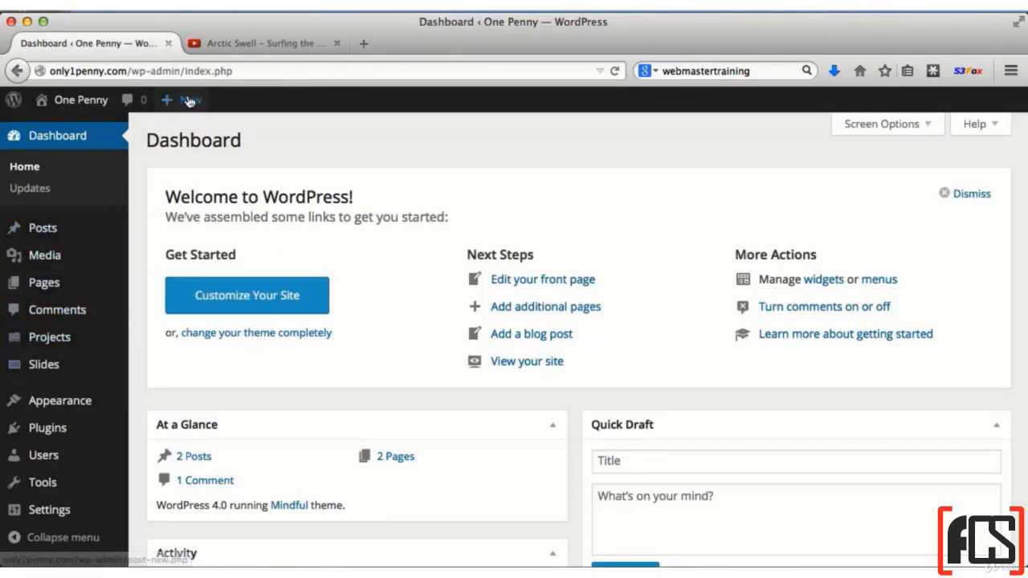
mouse_move(190, 101)
click(184, 176)
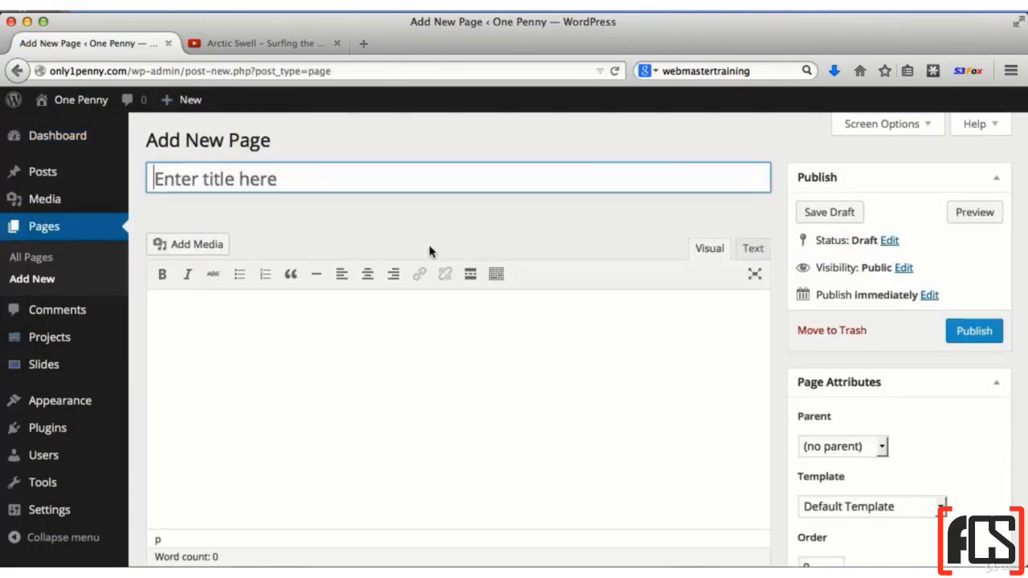
text(vi)
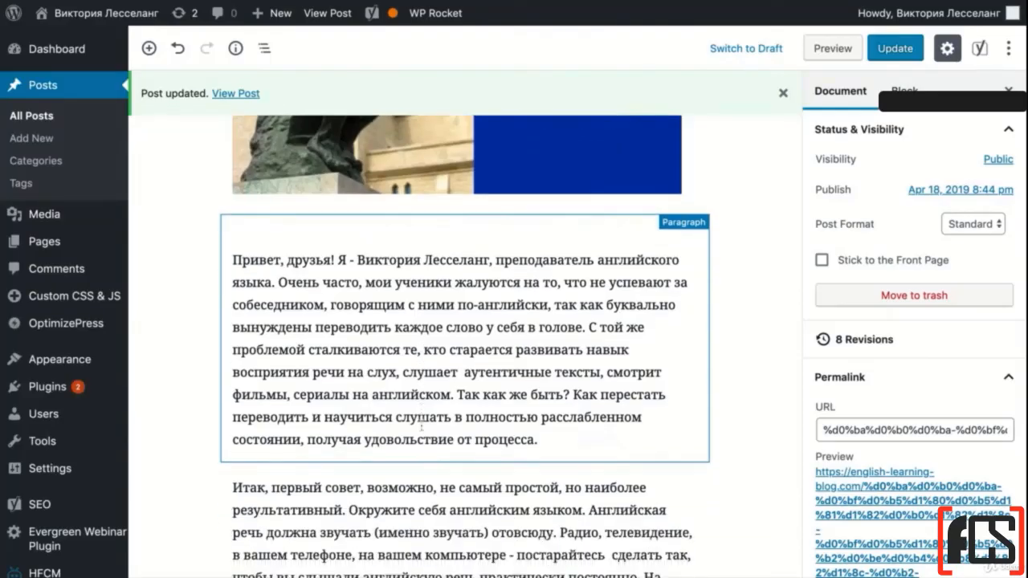
Insert a YouTube block between the first and second paragraphs of the post
scroll(421, 428, down, 2)
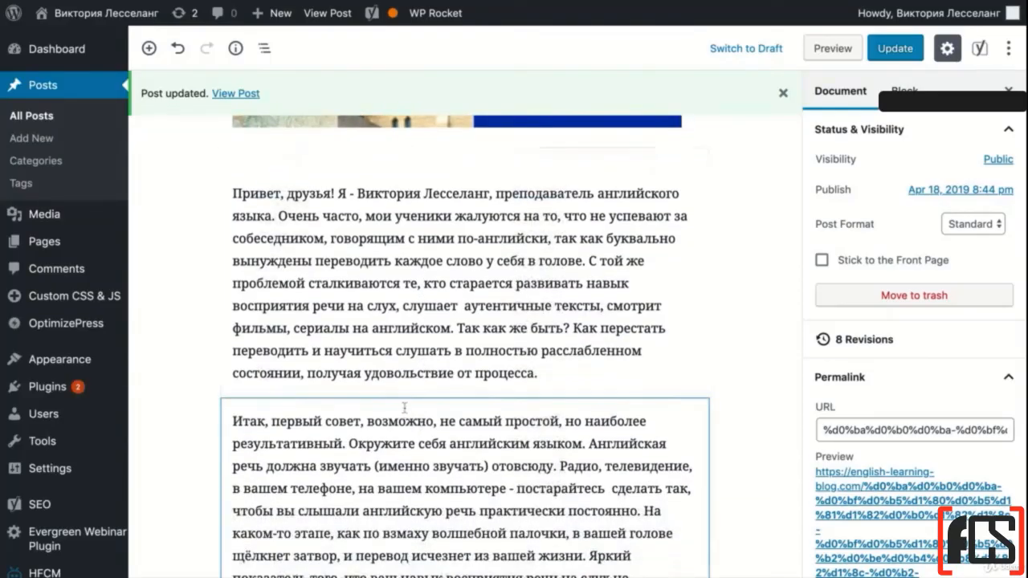
click(466, 397)
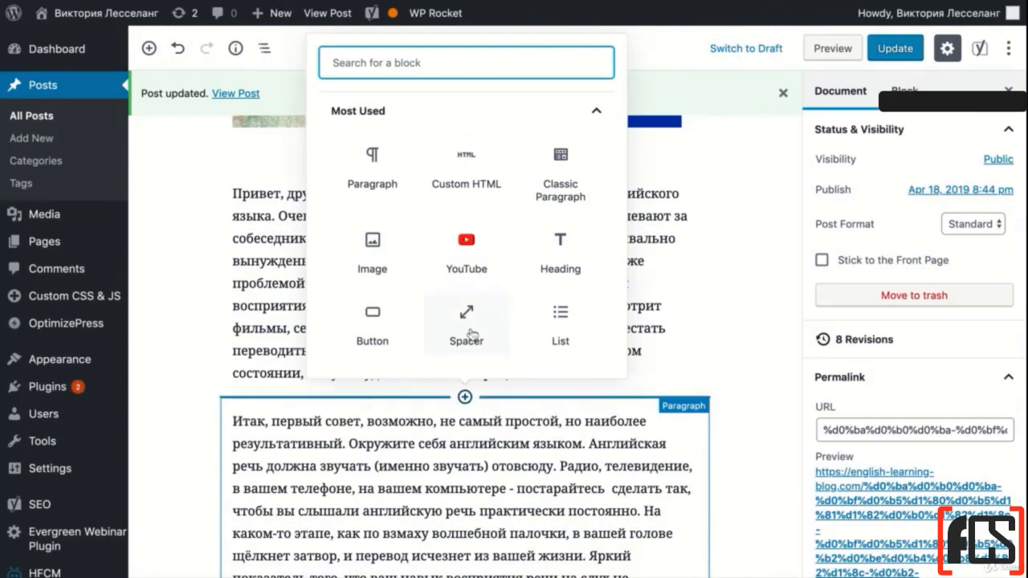
click(468, 254)
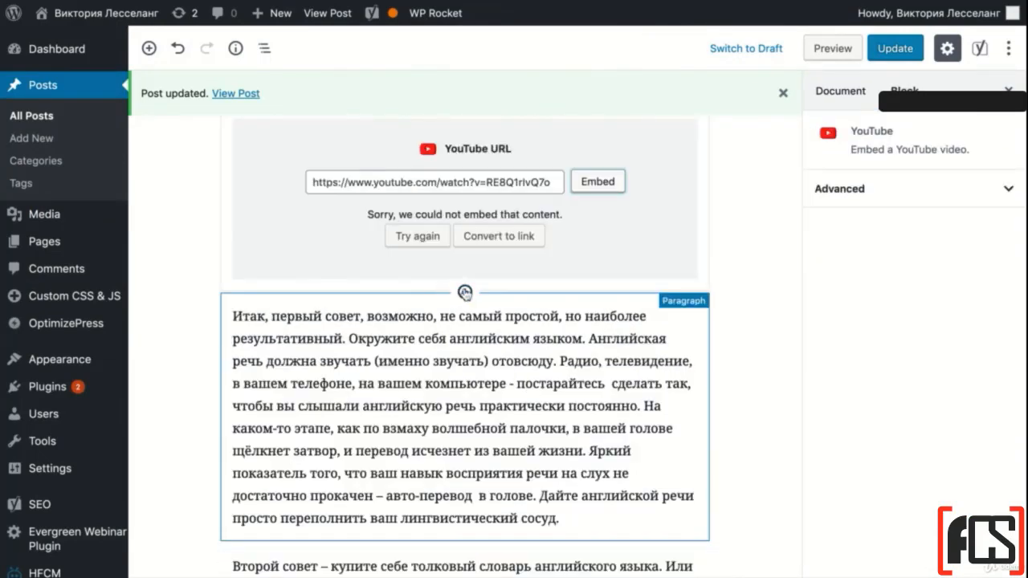
Add a Custom HTML block below the YouTube block and paste in the video's 560 × 315 iframe embed code
click(465, 292)
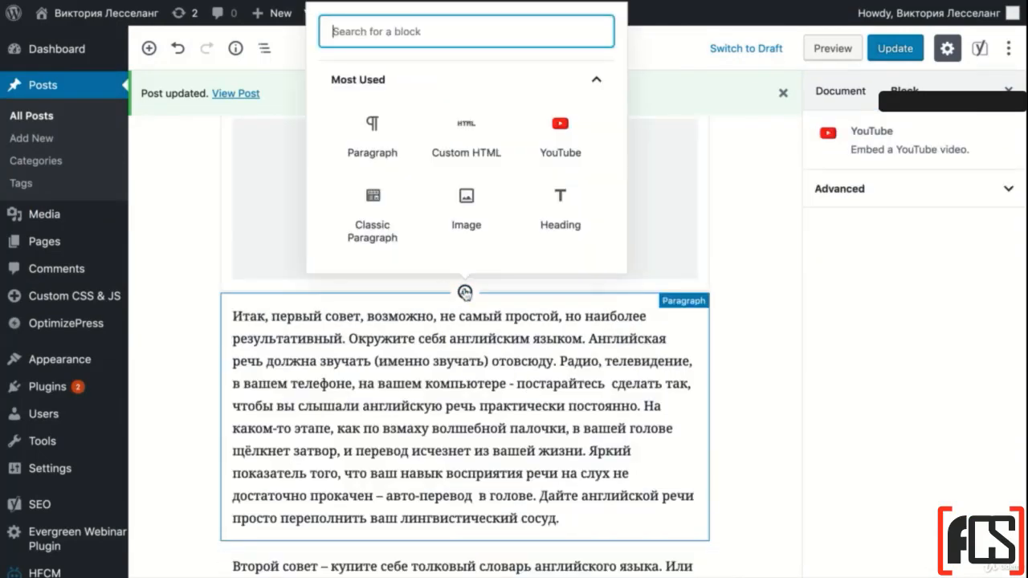
scroll(466, 226, down, 1)
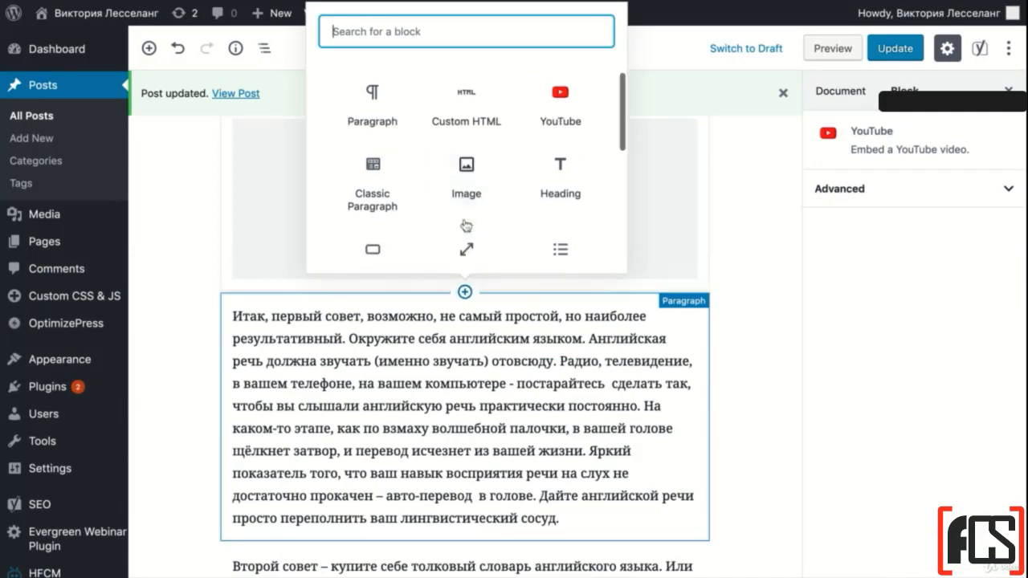
scroll(466, 225, up, 1)
click(468, 135)
key(ctrl+v)
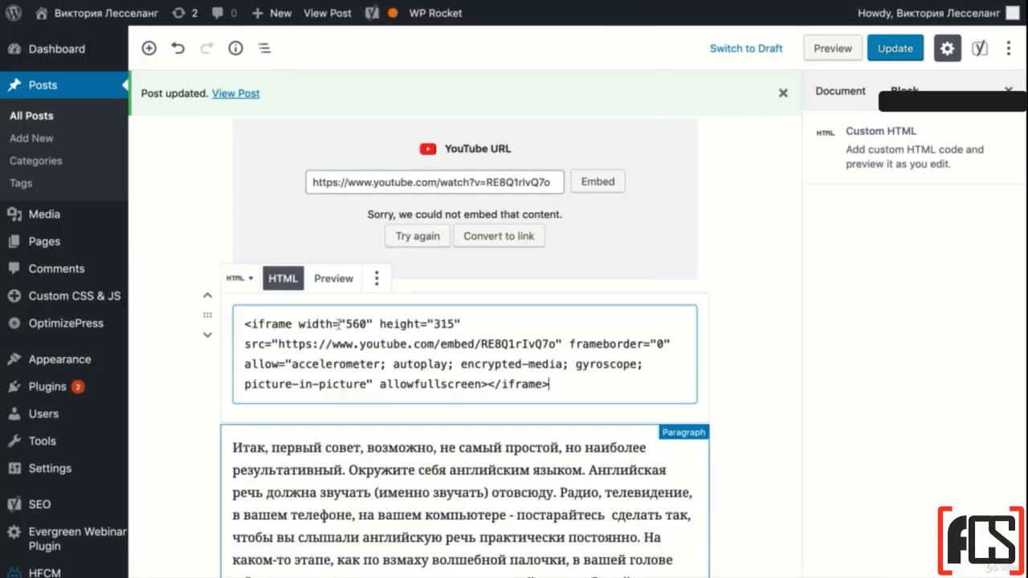
click(748, 323)
Preview the post and check how both embedded videos appear below the first paragraph
click(817, 50)
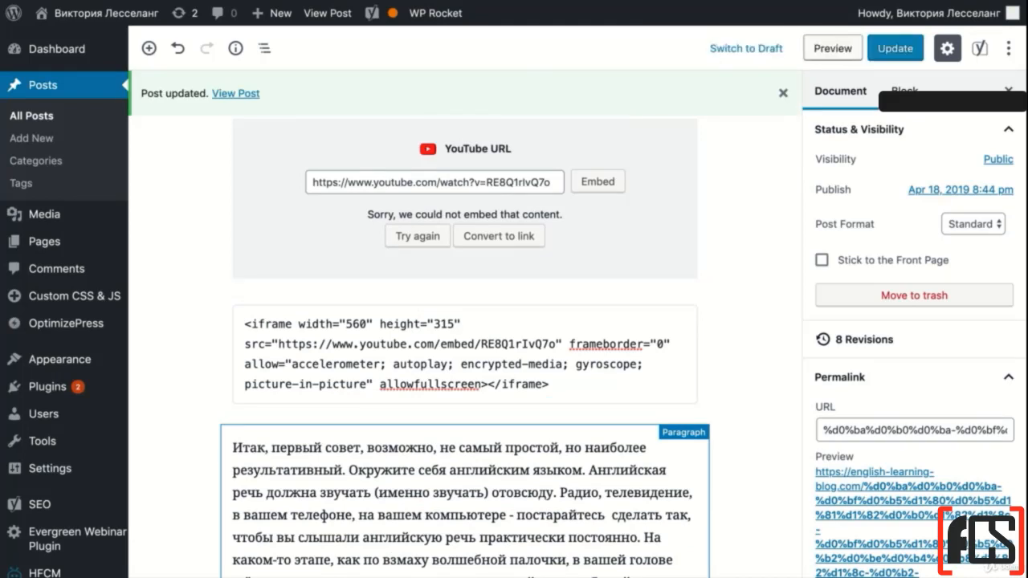
scroll(522, 113, down, 5)
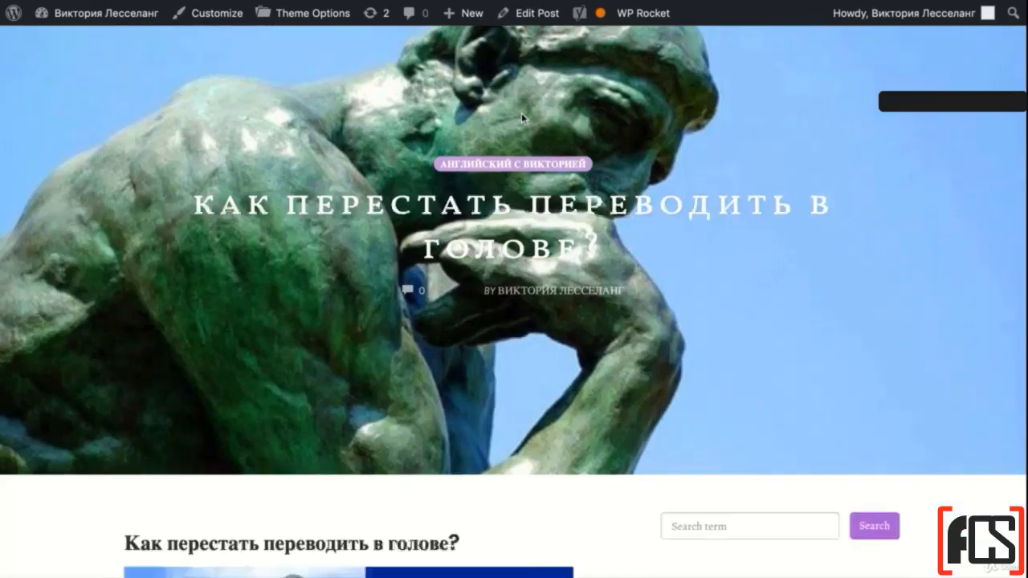
scroll(522, 113, down, 10)
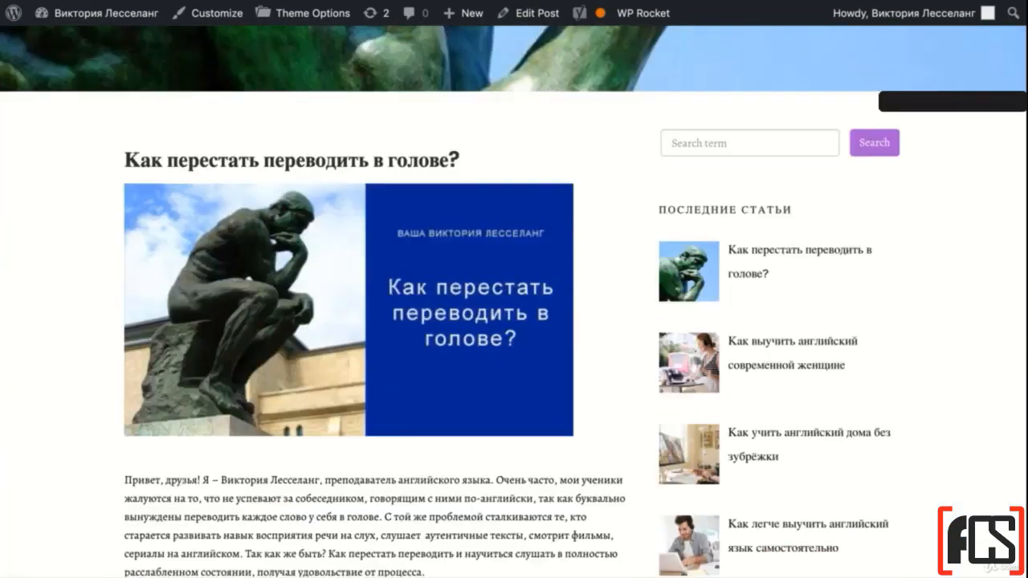
scroll(473, 171, down, 8)
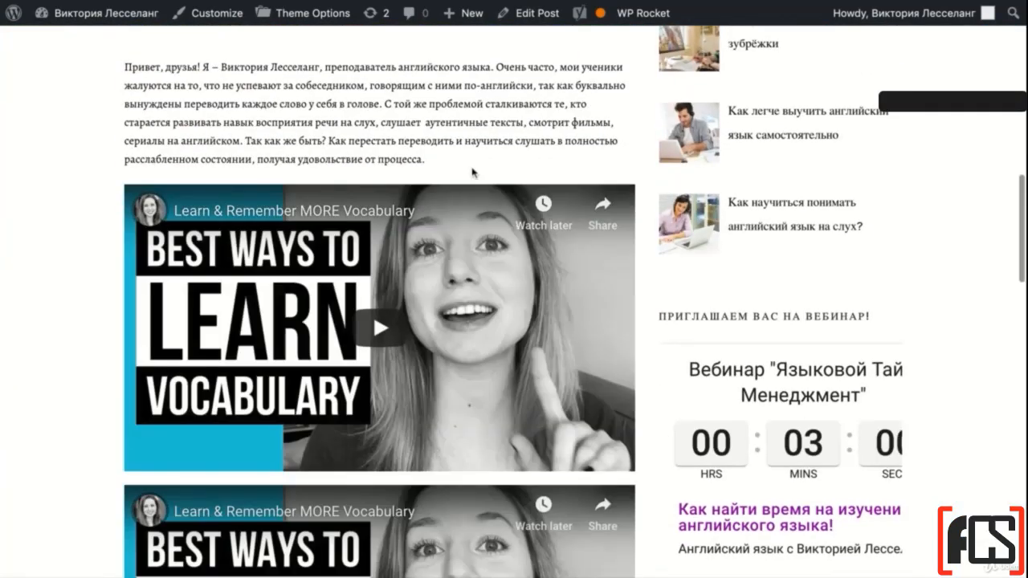
scroll(472, 171, down, 5)
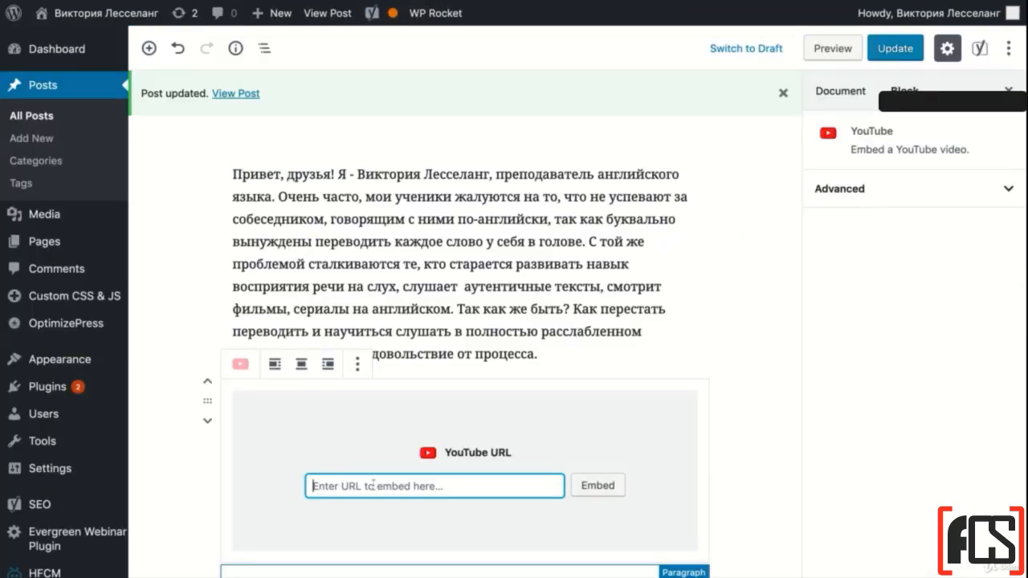
text(https://www.youtube.com/watch?v=REBQVkvQ7o)
click(598, 485)
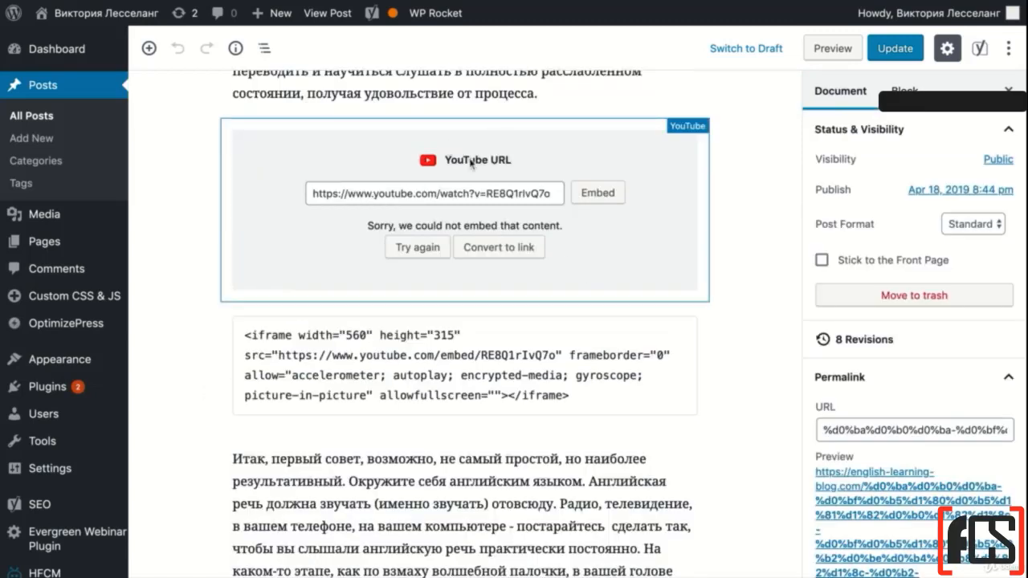
click(394, 334)
click(499, 234)
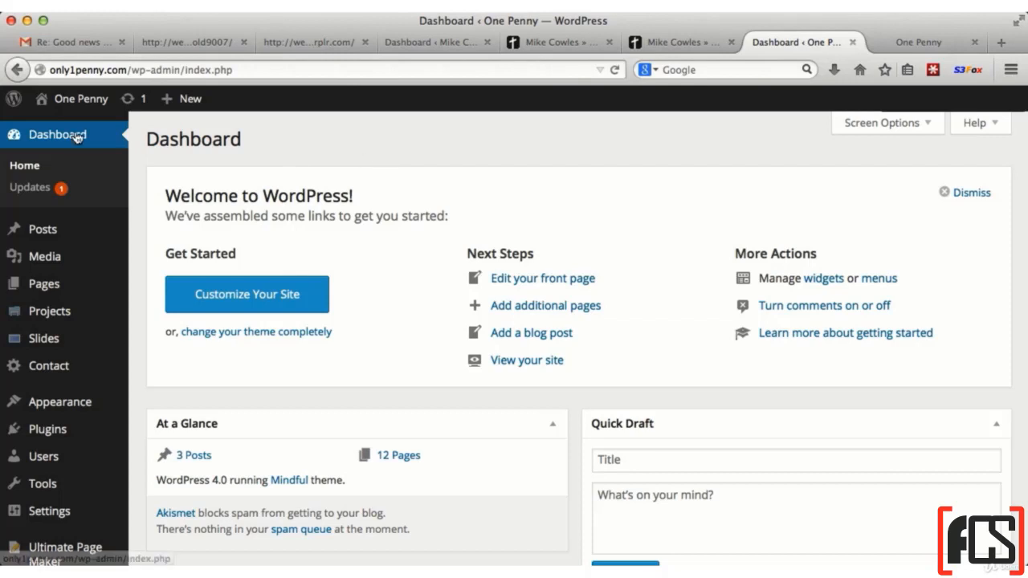
Open the One Penny site's widget management page and review the sidebar widgets on the live site
mouse_move(69, 406)
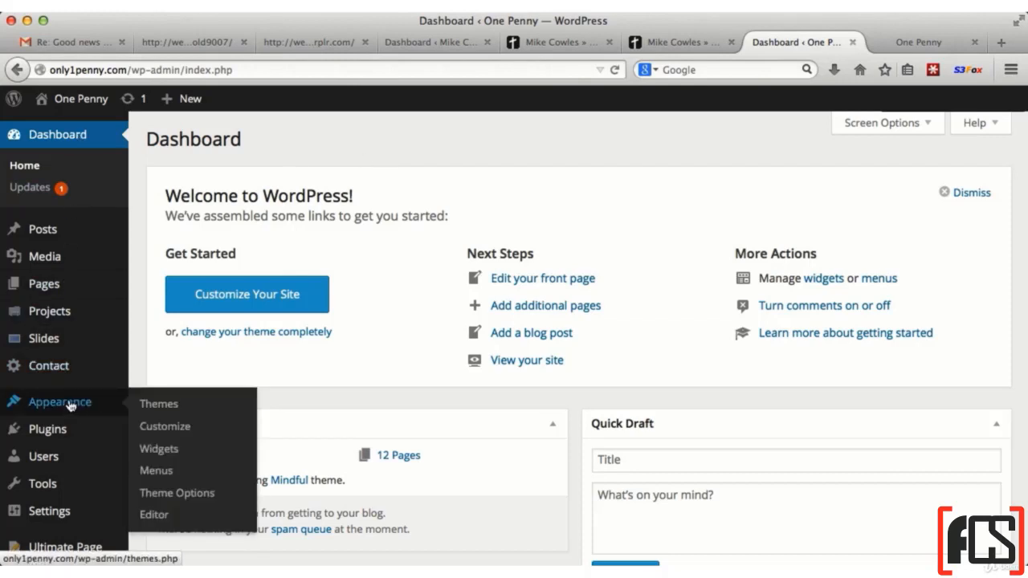
click(168, 456)
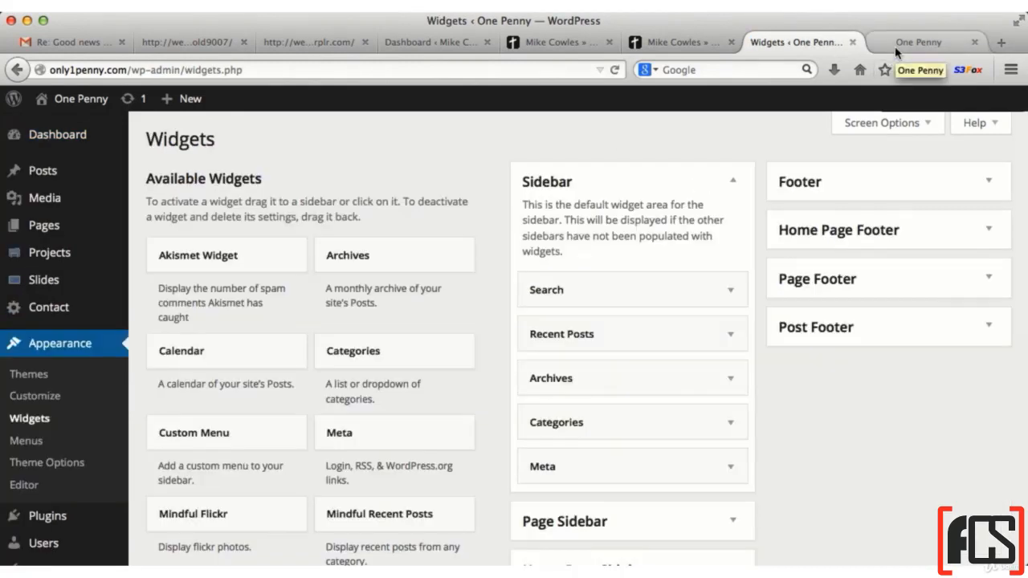
click(895, 45)
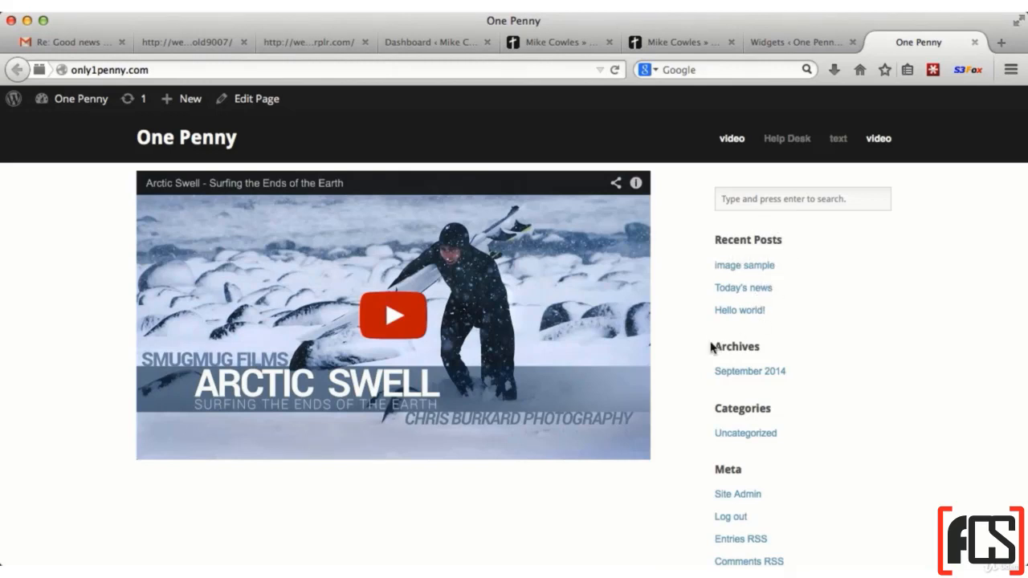
scroll(741, 437, down, 5)
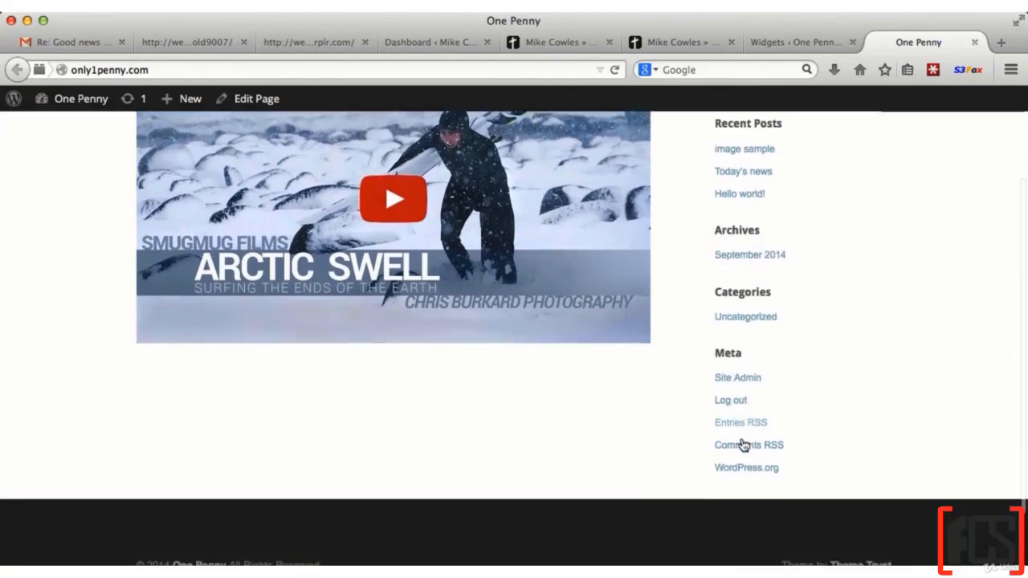
scroll(751, 316, up, 6)
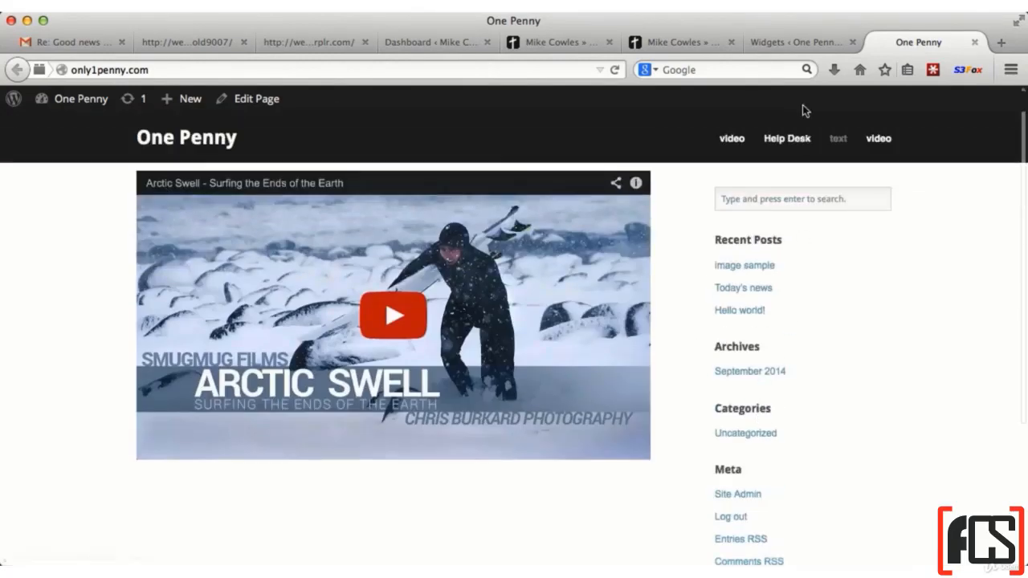
Remove the Search, Recent Posts, Archives, Categories and Meta widgets from the default Sidebar area and reload the live site
click(779, 46)
scroll(767, 404, down, 2)
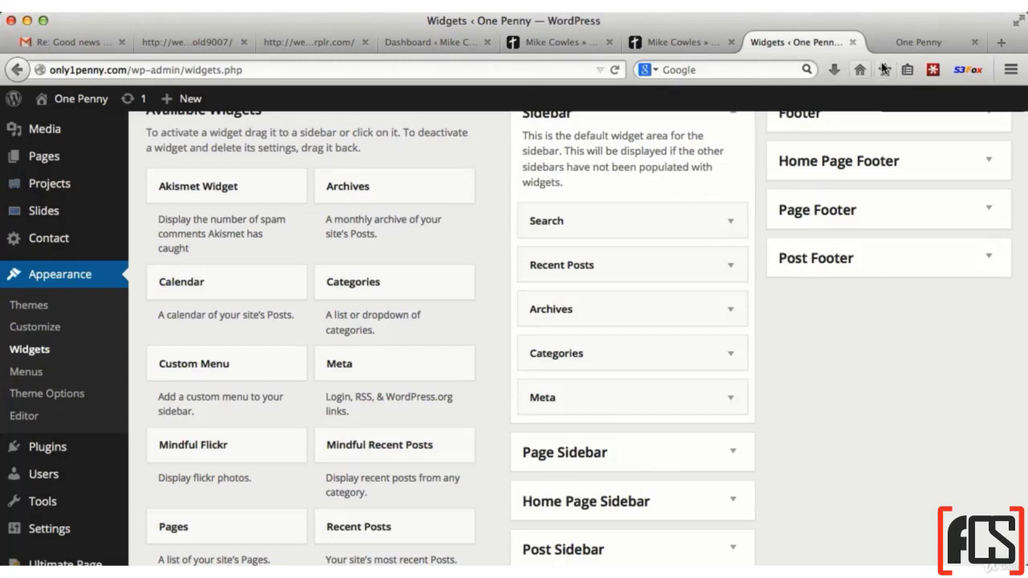
drag(621, 224, 386, 225)
drag(557, 218, 368, 232)
scroll(698, 255, up, 2)
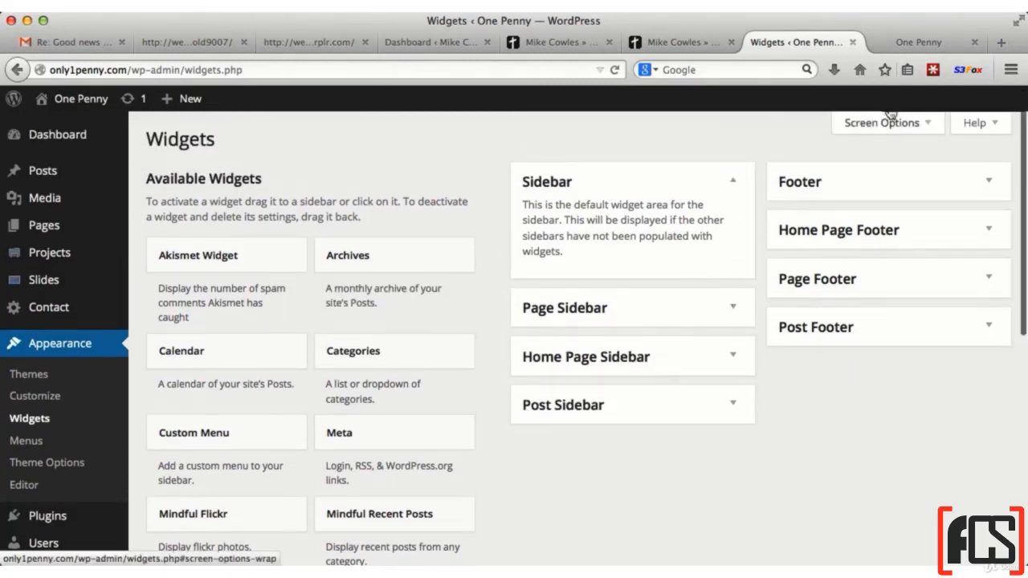
click(887, 41)
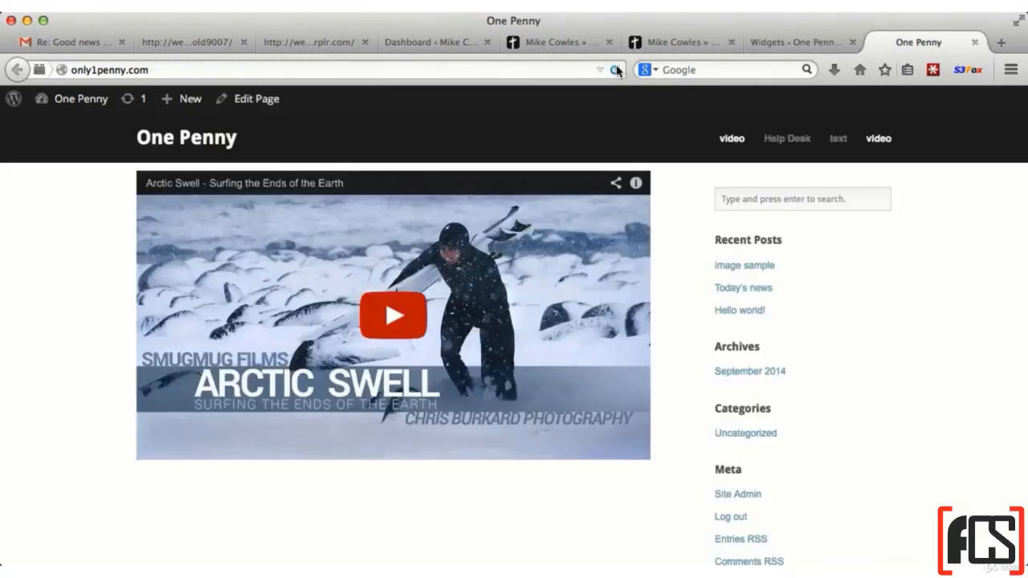
click(615, 70)
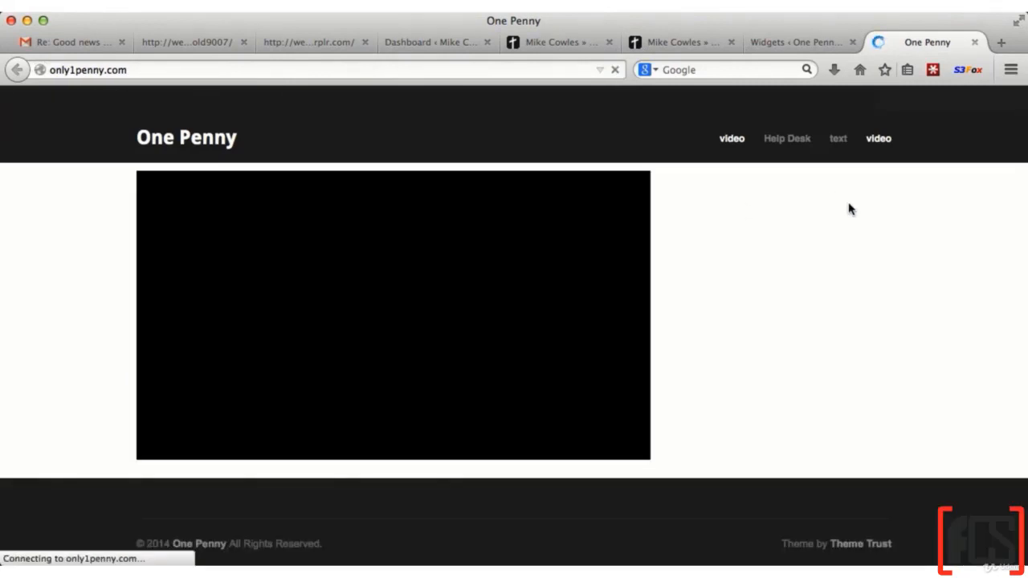
Add a Meta widget titled "Admin Area" to the default Sidebar area and save it
click(795, 46)
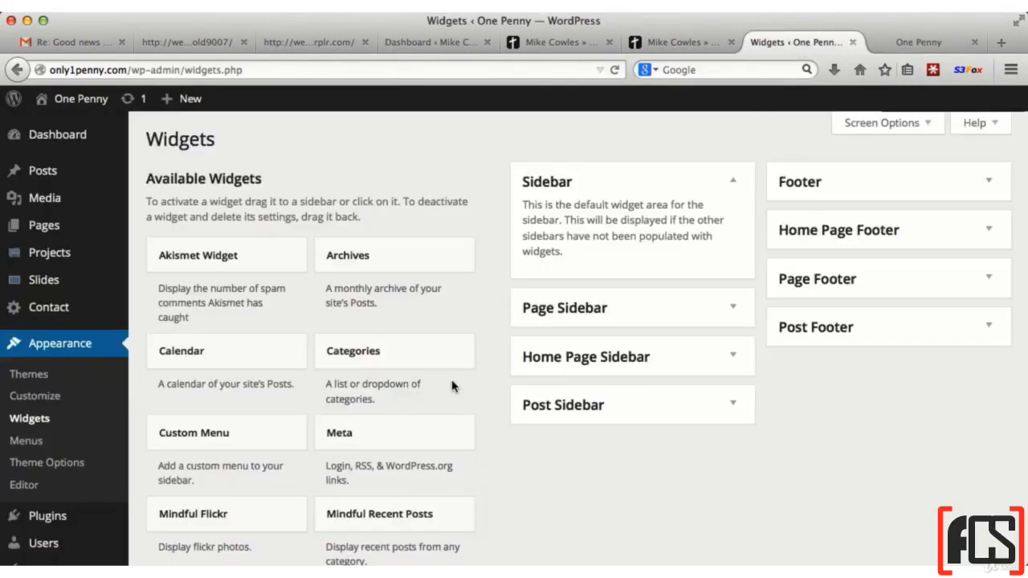
scroll(374, 458, down, 3)
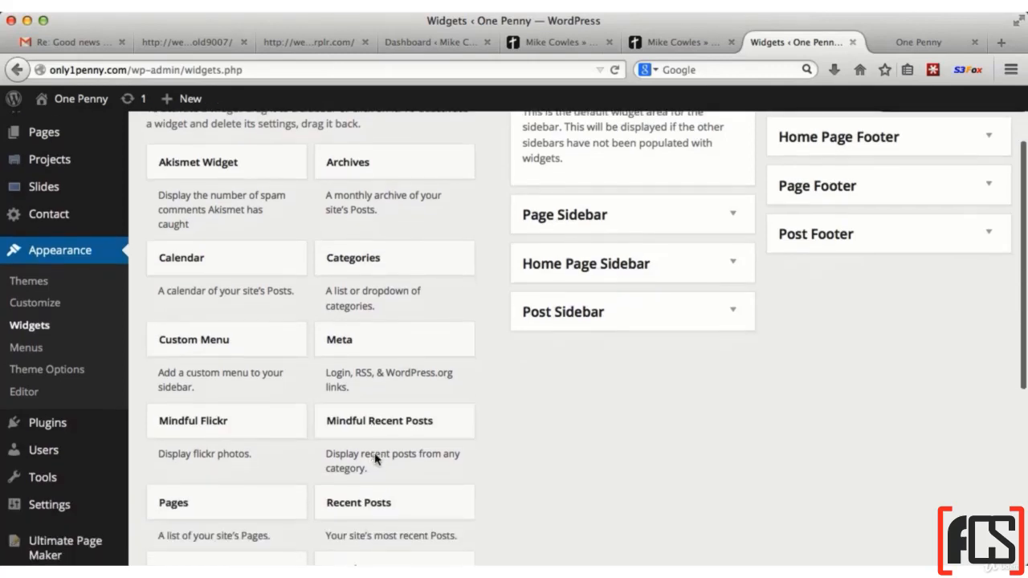
scroll(374, 454, up, 3)
drag(383, 439, 609, 280)
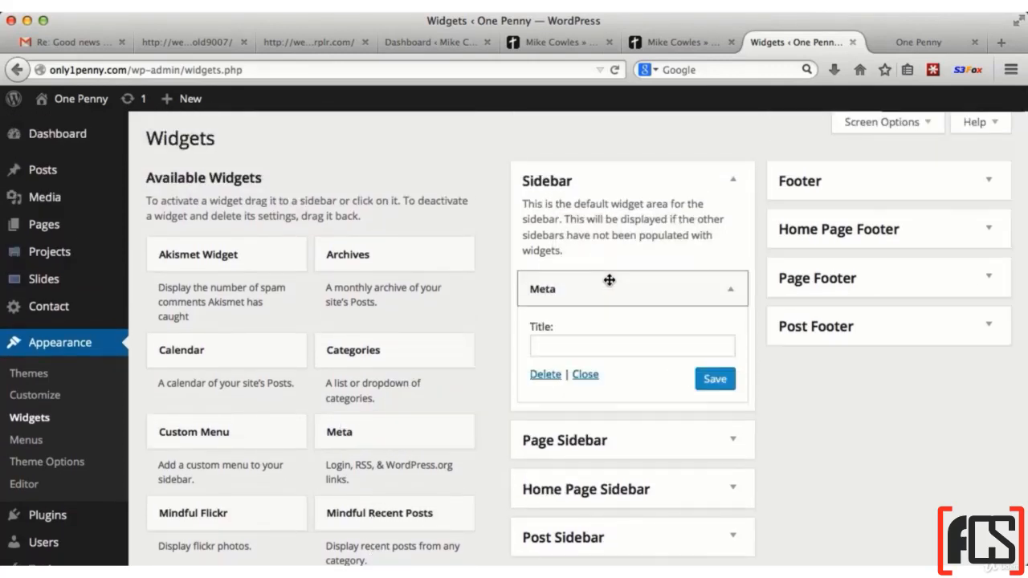
click(566, 341)
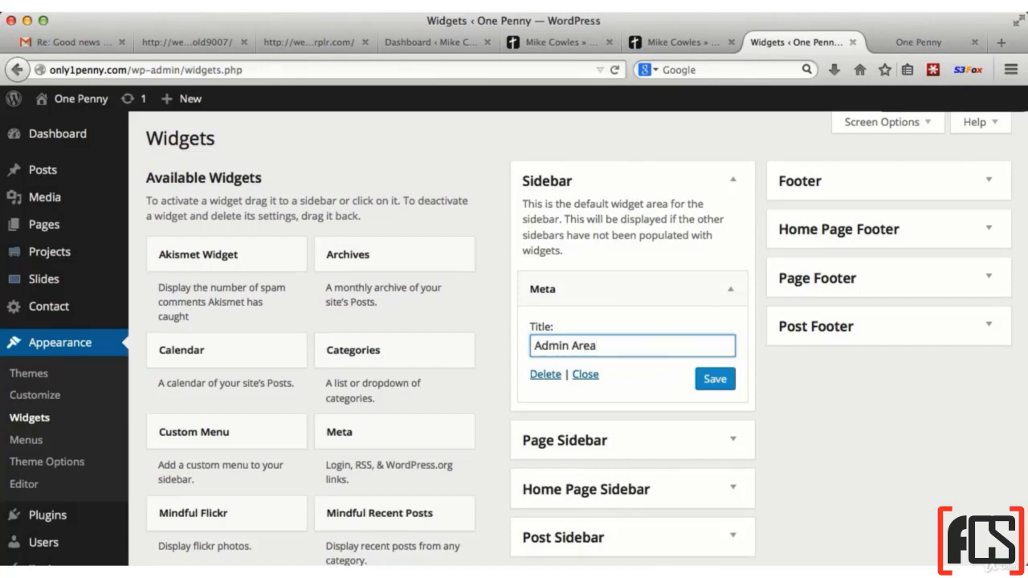
click(715, 379)
Check the Admin Area widget on the reloaded live site and collapse its settings on the widget management page
click(884, 47)
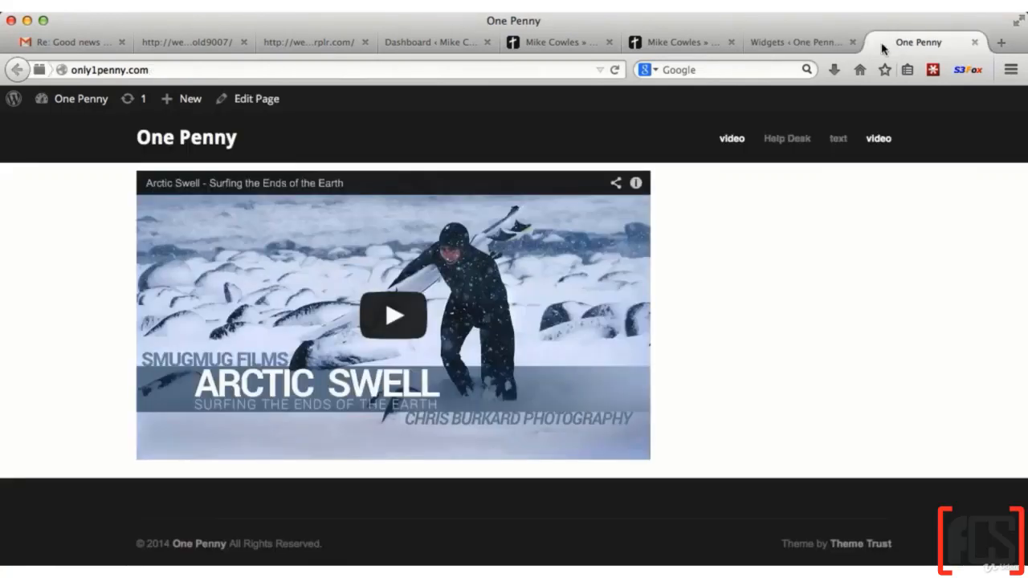
click(615, 70)
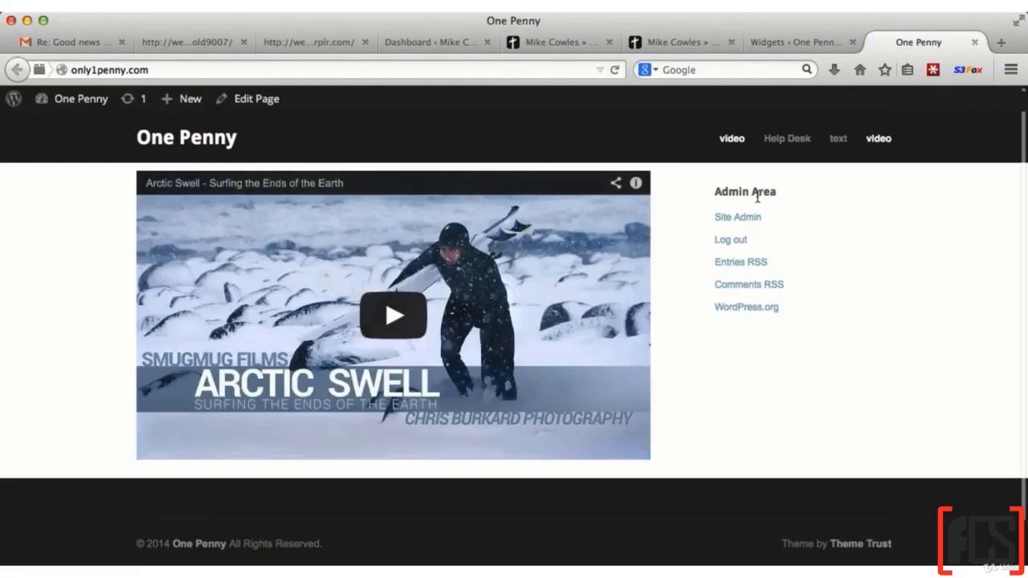
click(776, 45)
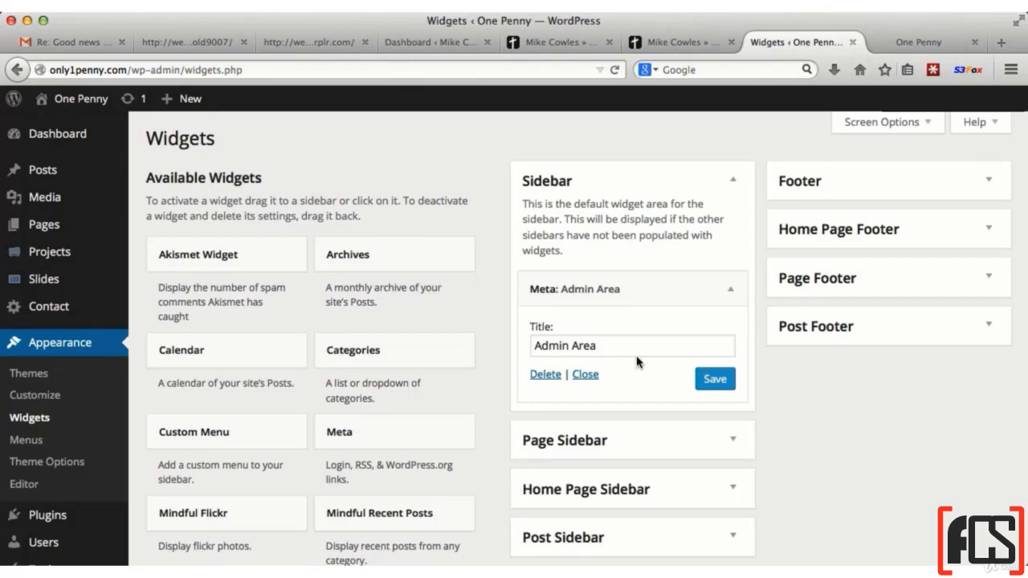
click(586, 375)
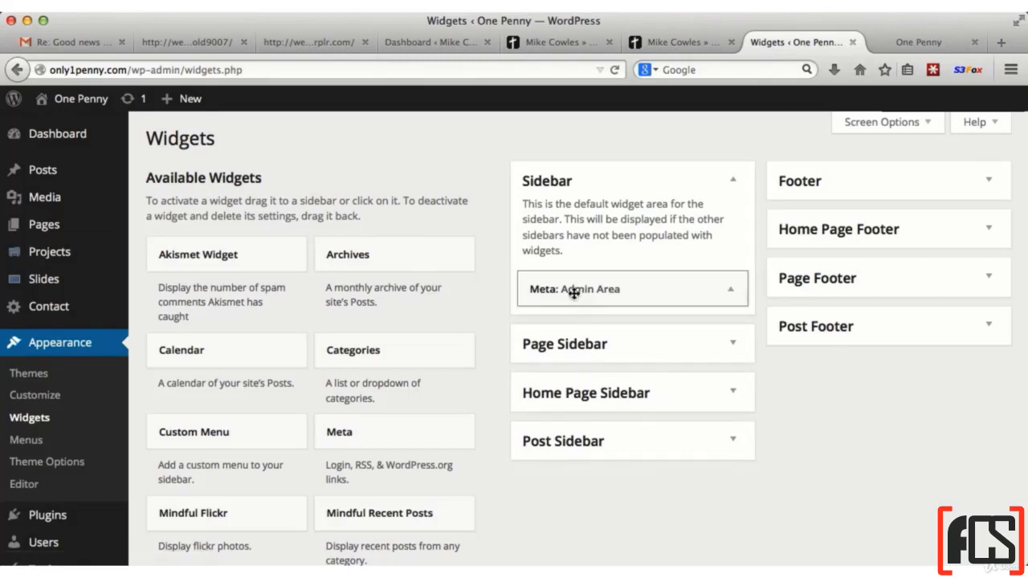
Place a Text widget above the Admin Area widget in the default Sidebar and title it "Join Our Newsletter!"
scroll(443, 429, down, 6)
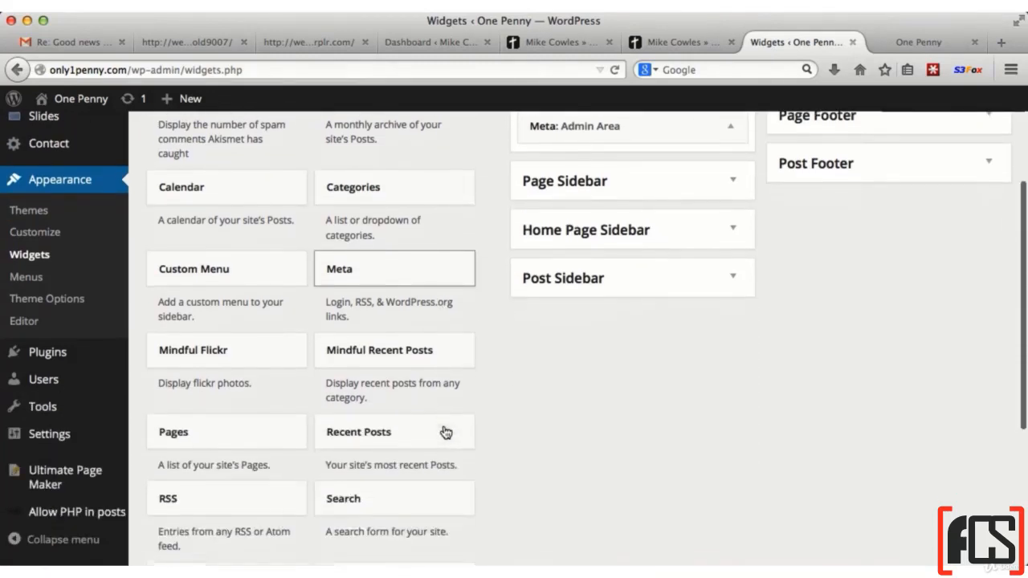
scroll(445, 432, down, 1)
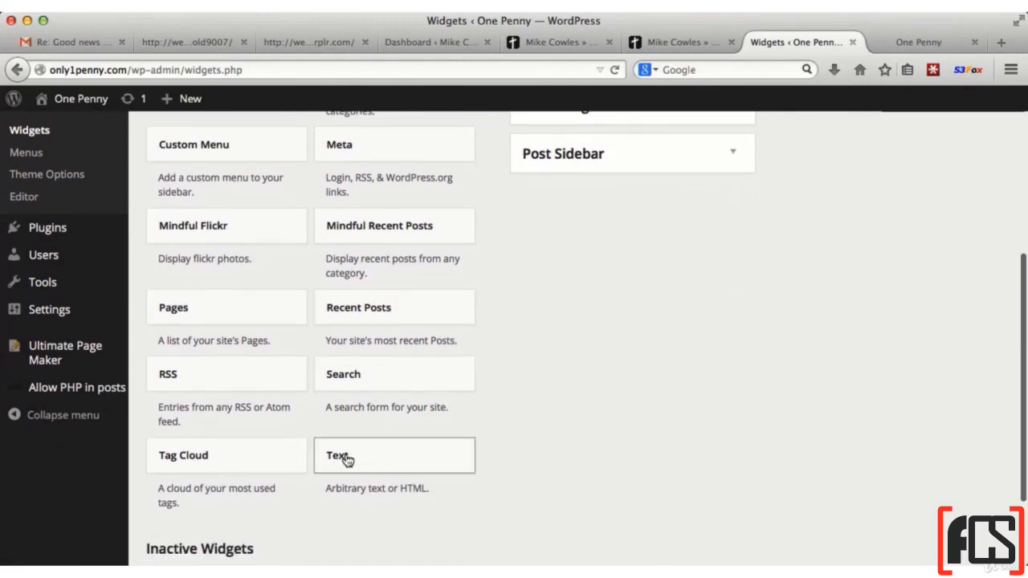
drag(386, 458, 590, 257)
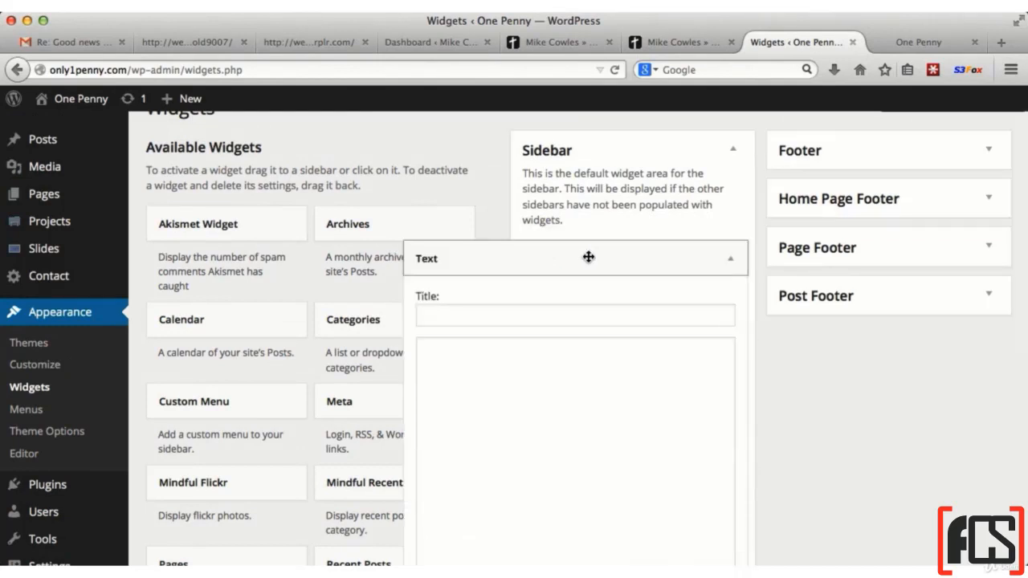
click(531, 316)
text(Join Our Newsletter)
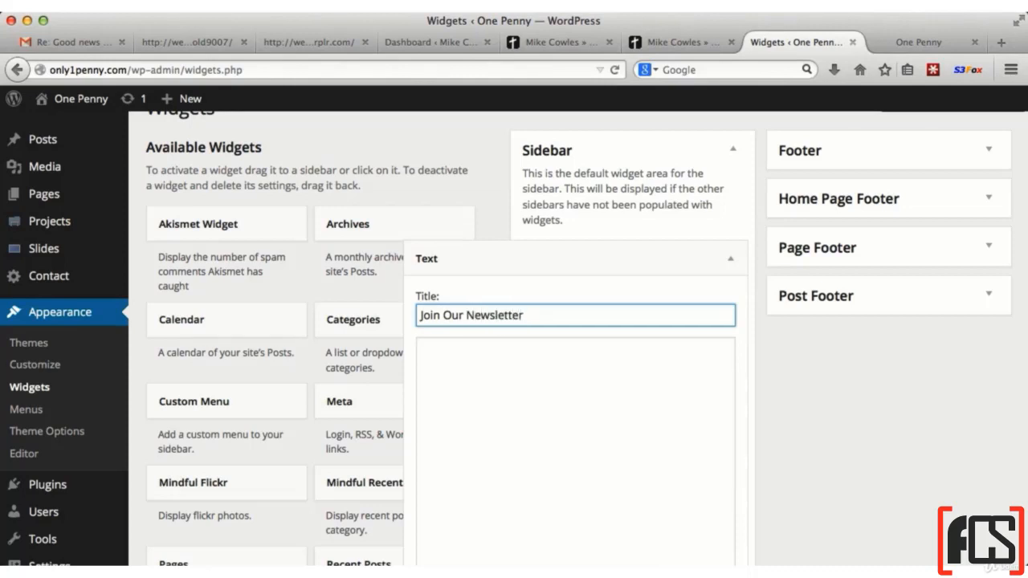
Fill the newsletter Text widget with "Name:" and "Email:" lines separated by a blank line, enable automatic paragraphs and save
click(529, 363)
scroll(538, 369, down, 2)
text(Name:)
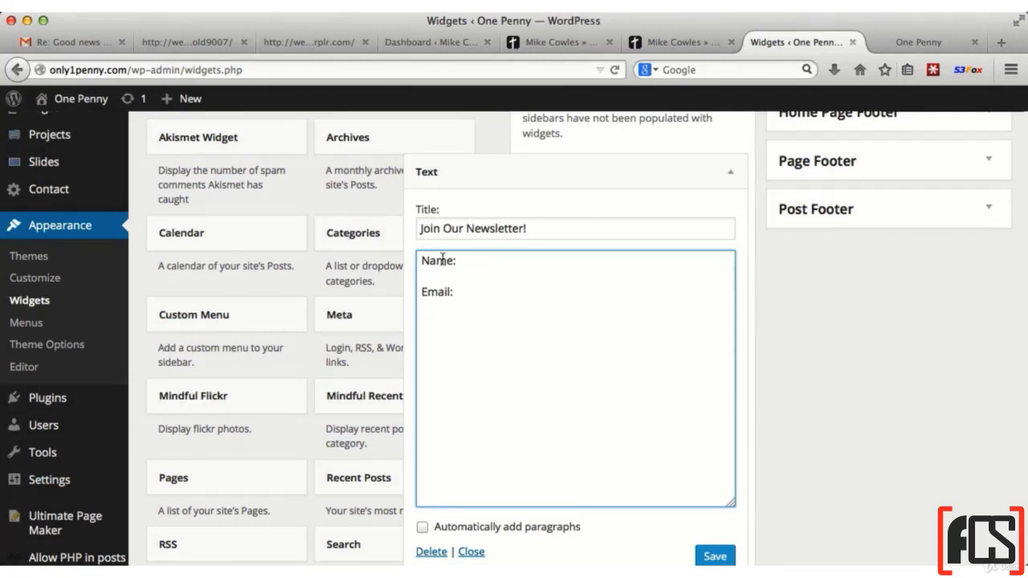
click(423, 528)
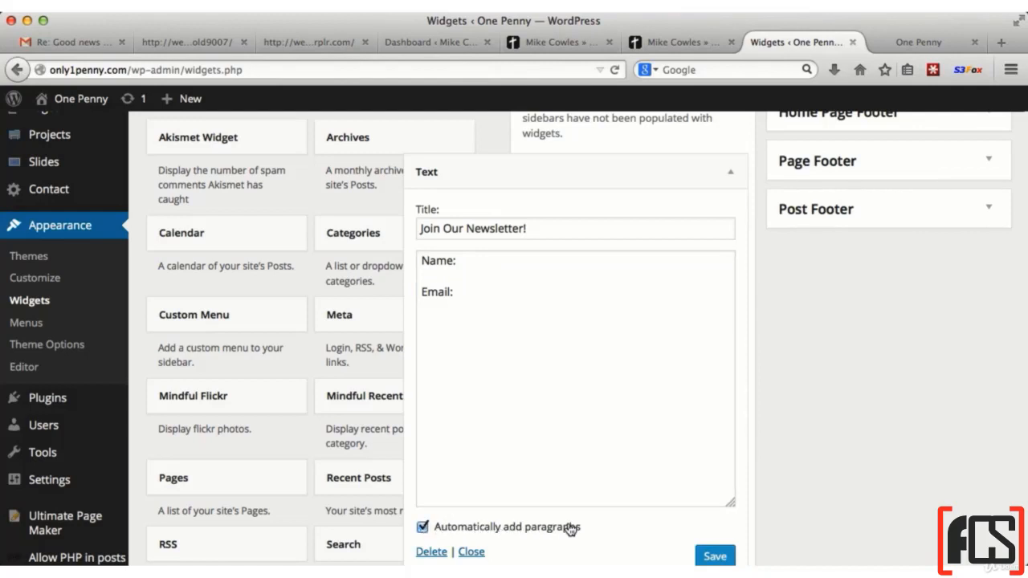
click(717, 553)
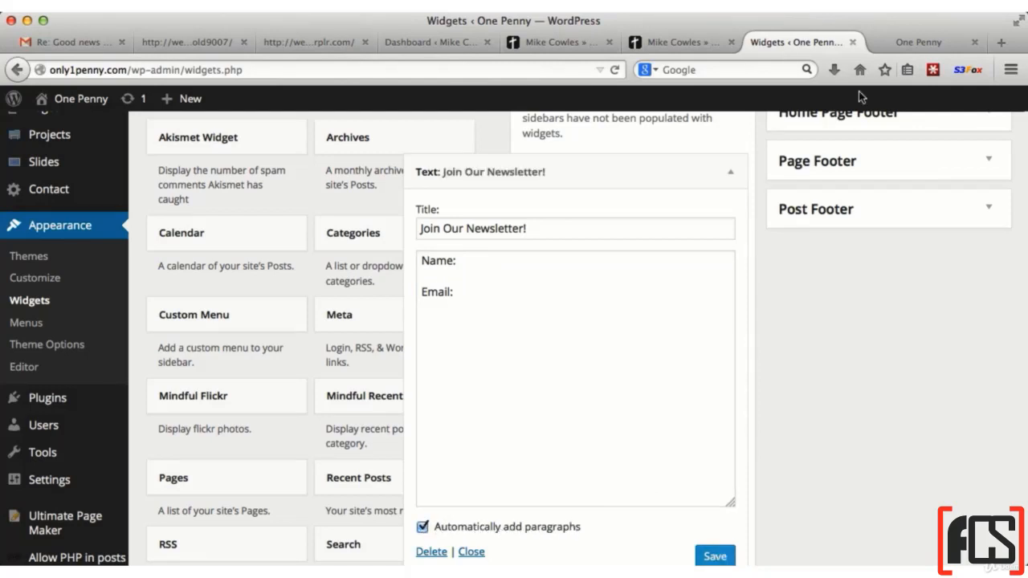
Check the newsletter widget on the reloaded live site and collapse its settings on the widget management page
click(891, 51)
click(617, 70)
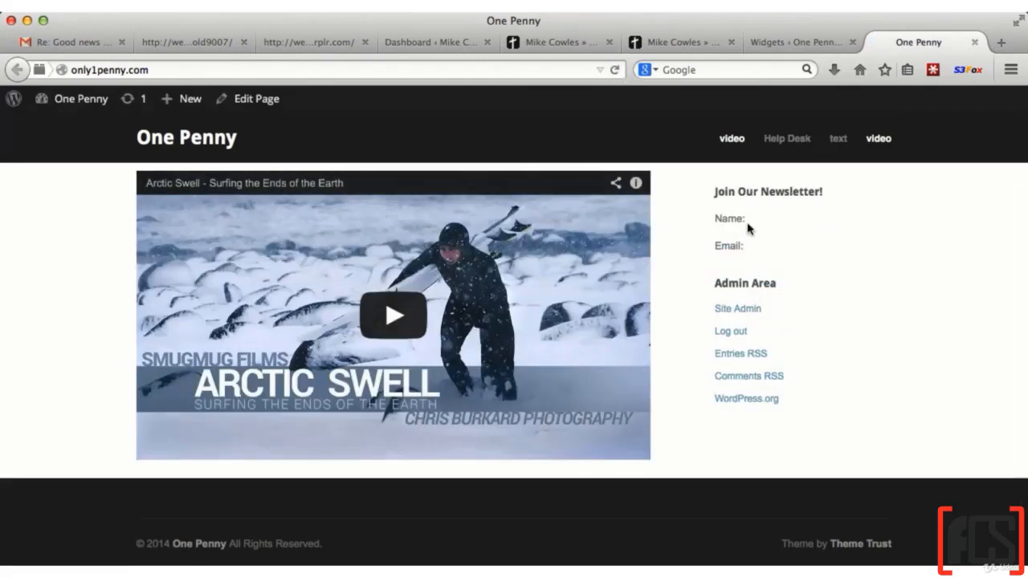
click(765, 44)
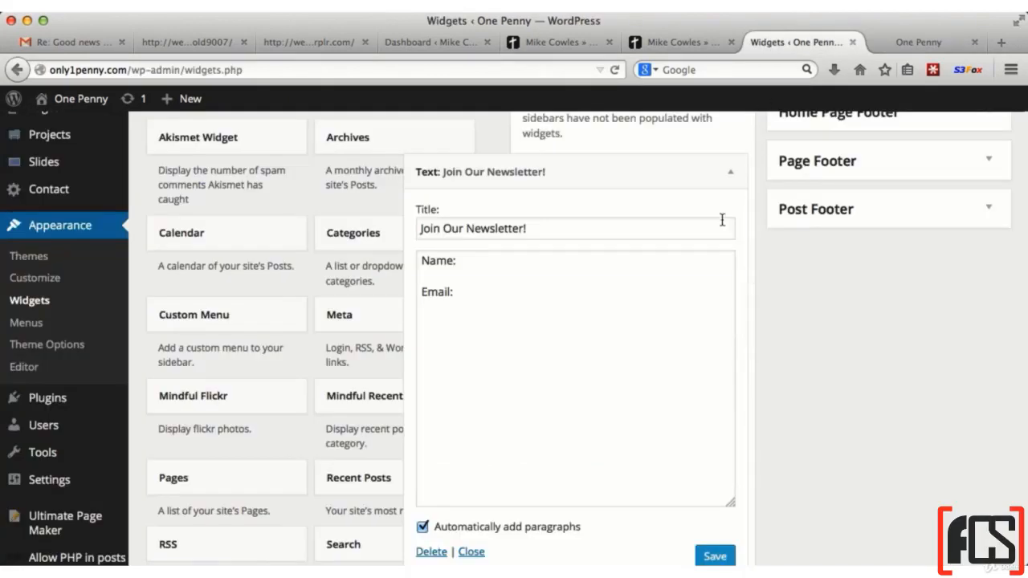
click(732, 171)
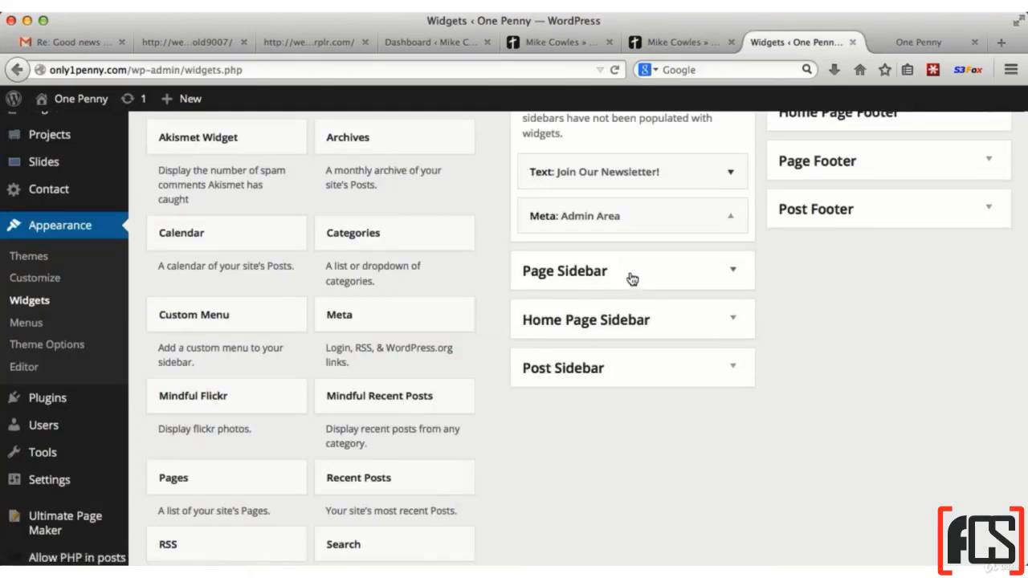
Expand the default Footer area, add an Archives widget titled "Archives", and save and collapse it
scroll(631, 259, up, 3)
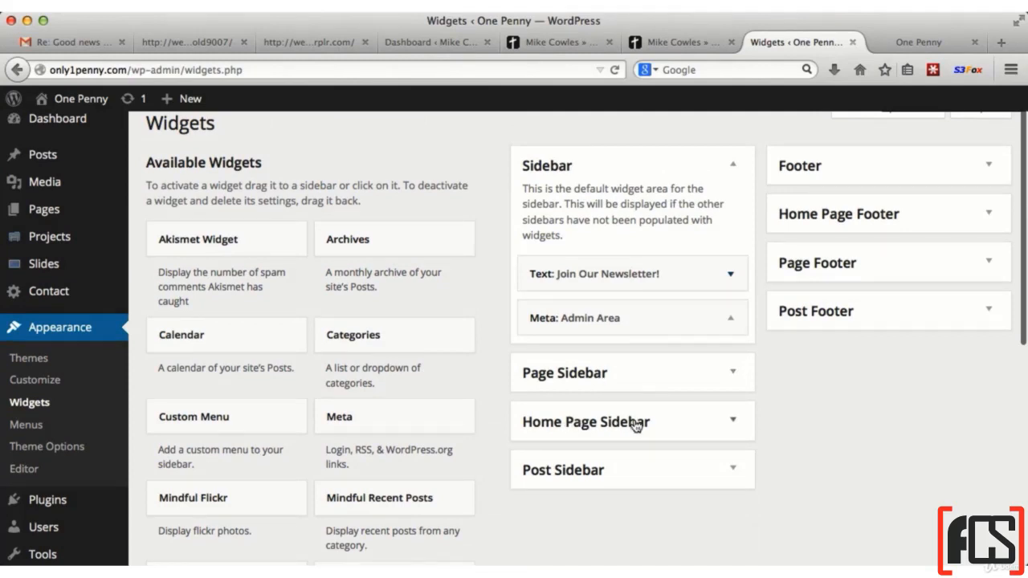
scroll(635, 424, down, 3)
scroll(575, 365, up, 4)
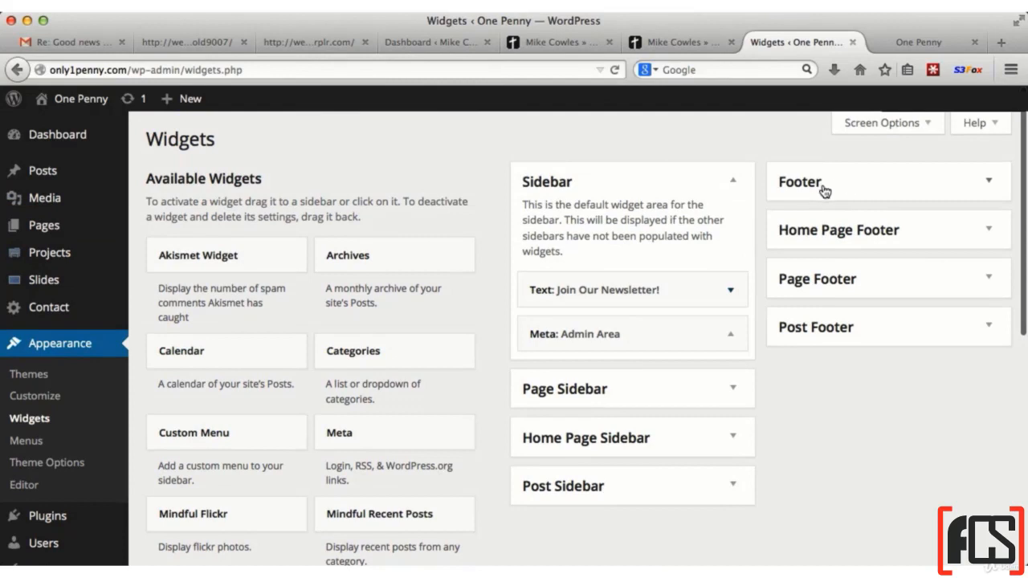
click(882, 188)
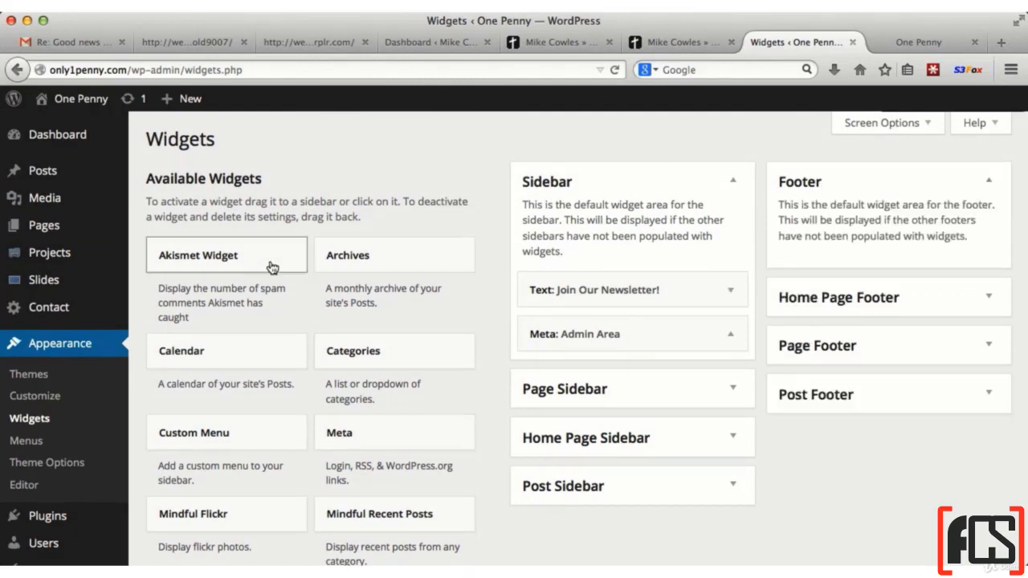
drag(371, 258, 835, 241)
click(825, 324)
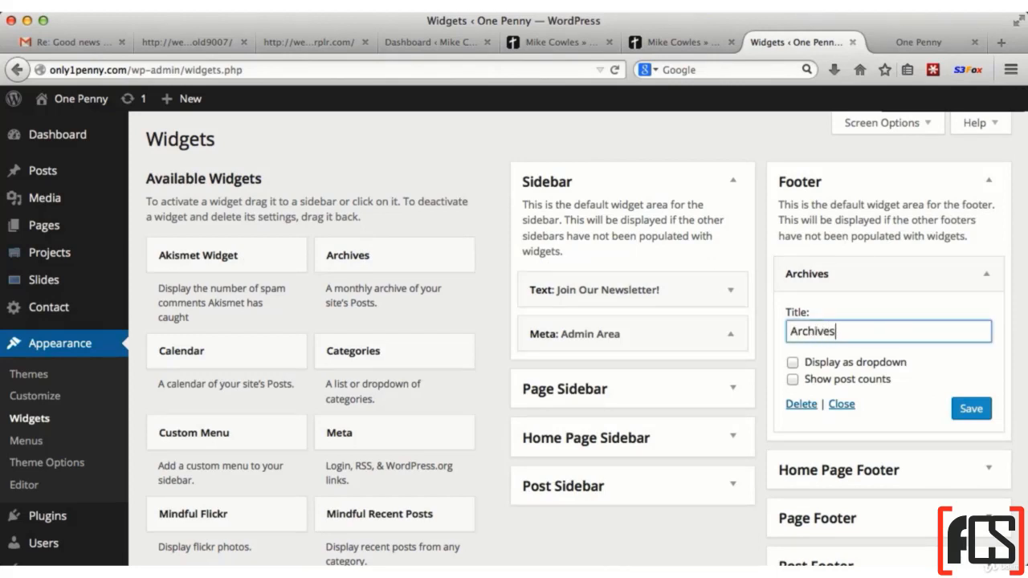
click(971, 410)
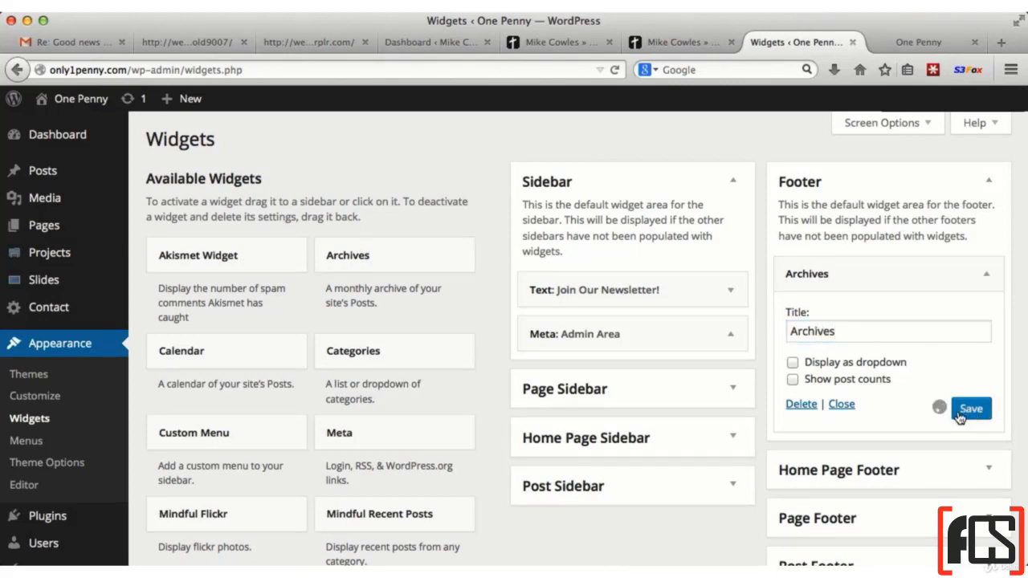
click(842, 405)
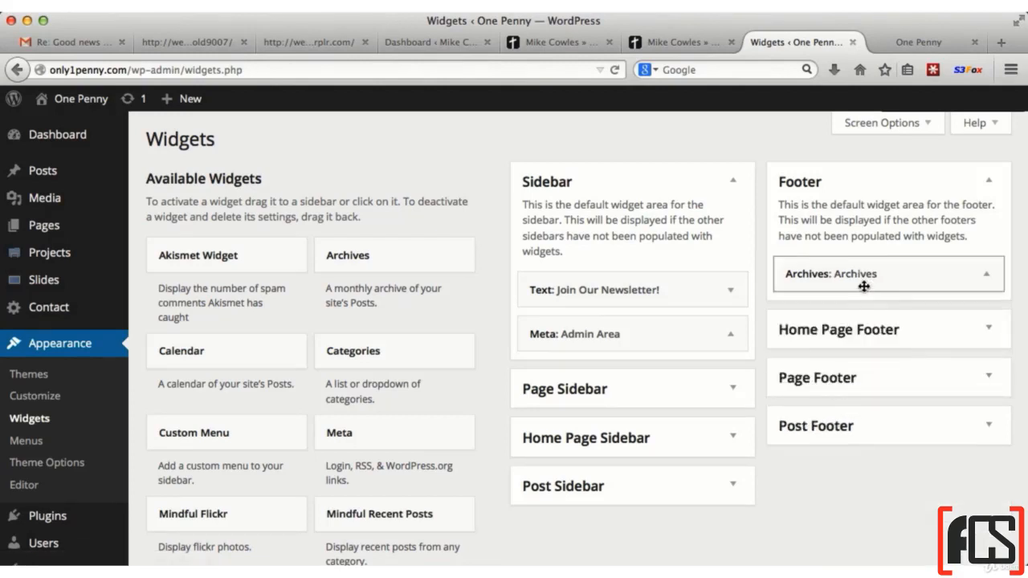
Add a Categories widget titled "Categories" and a Meta widget titled "Admin area" below Archives in the Footer, saving both
drag(368, 359, 831, 322)
click(842, 465)
drag(375, 436, 844, 358)
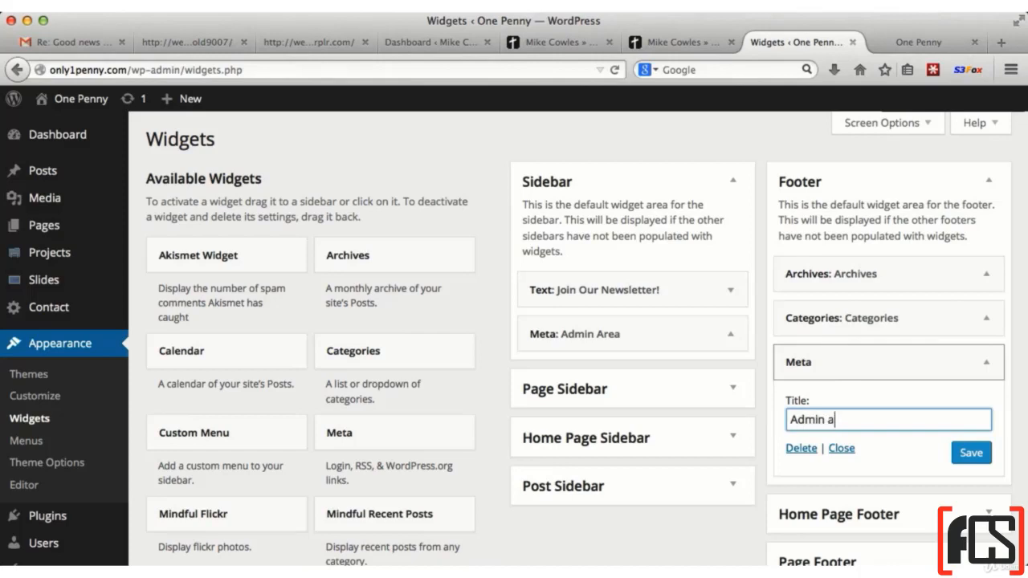
click(971, 453)
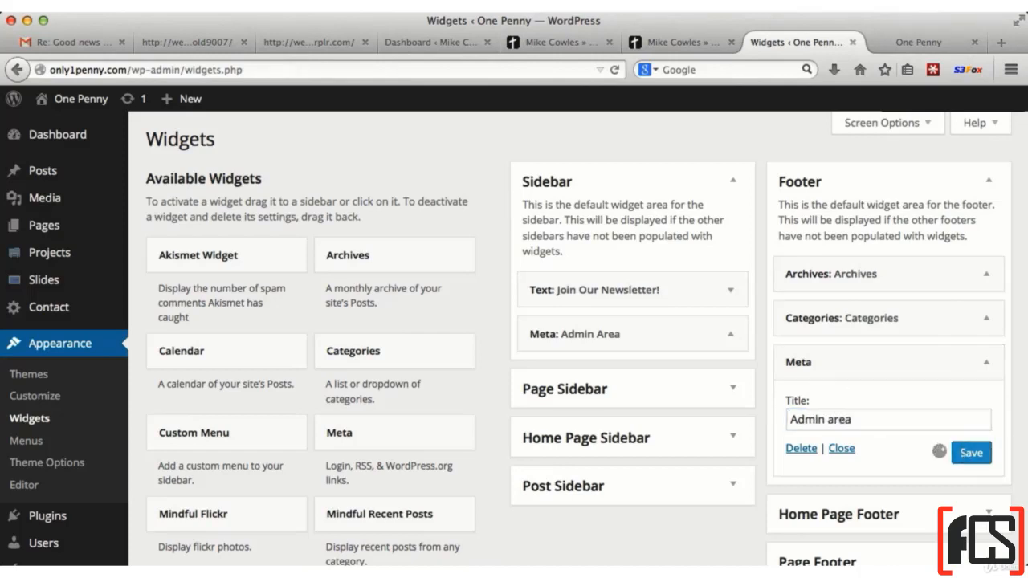
Reload the live site and check the Archives, Categories and Admin area columns in the footer
click(903, 47)
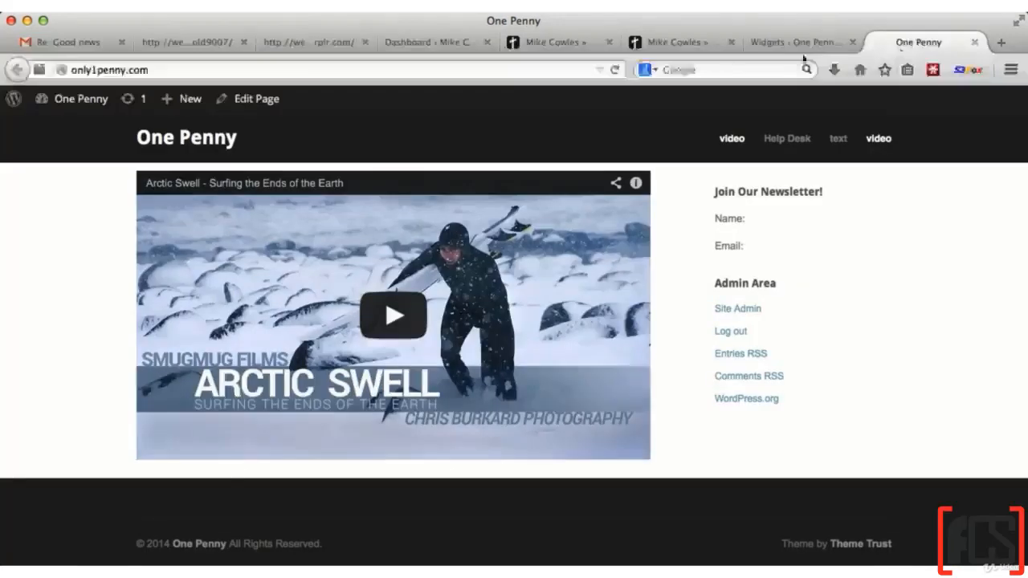
click(616, 69)
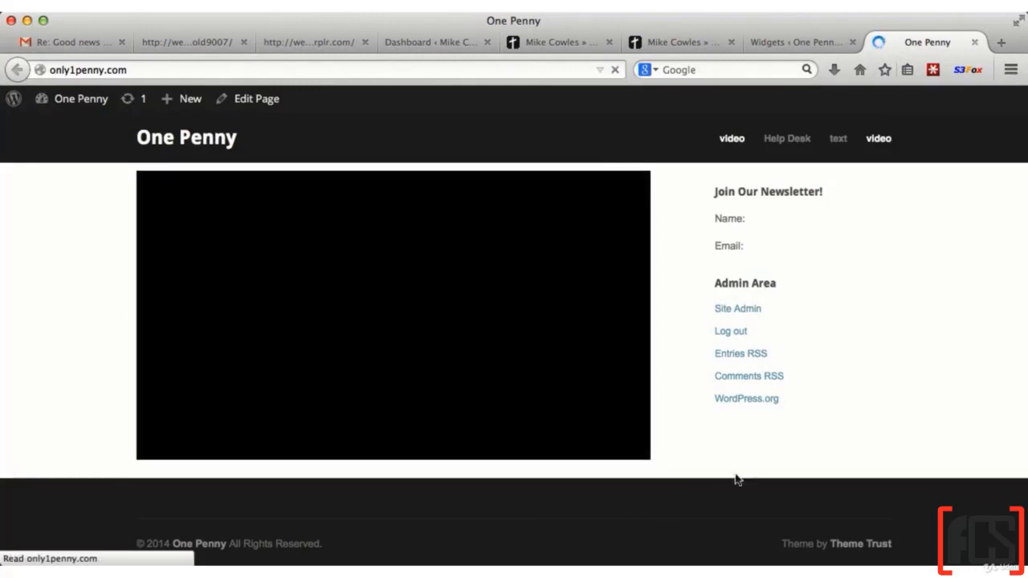
scroll(755, 452, down, 3)
scroll(755, 454, down, 1)
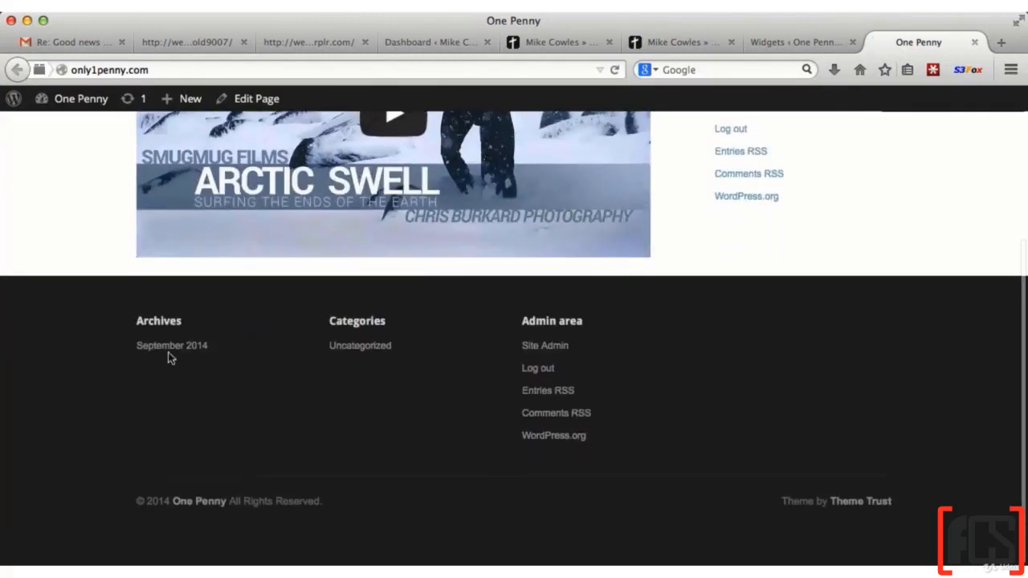
Insert a Mindful Recent Posts widget between Categories and Meta in the Footer, covering all categories with 5 posts, and save it
click(808, 41)
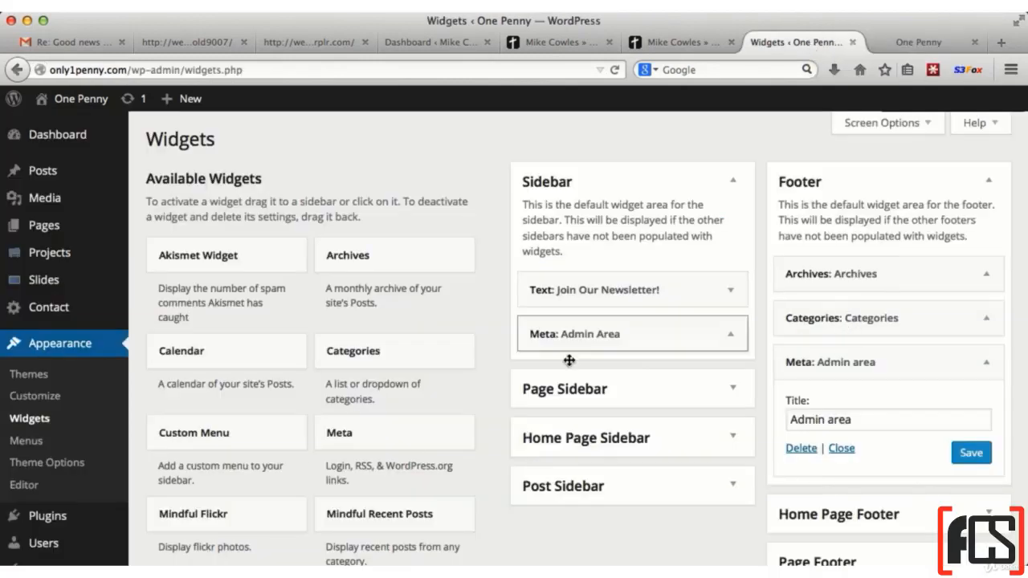
scroll(418, 432, down, 1)
scroll(418, 432, down, 1)
drag(368, 433, 881, 278)
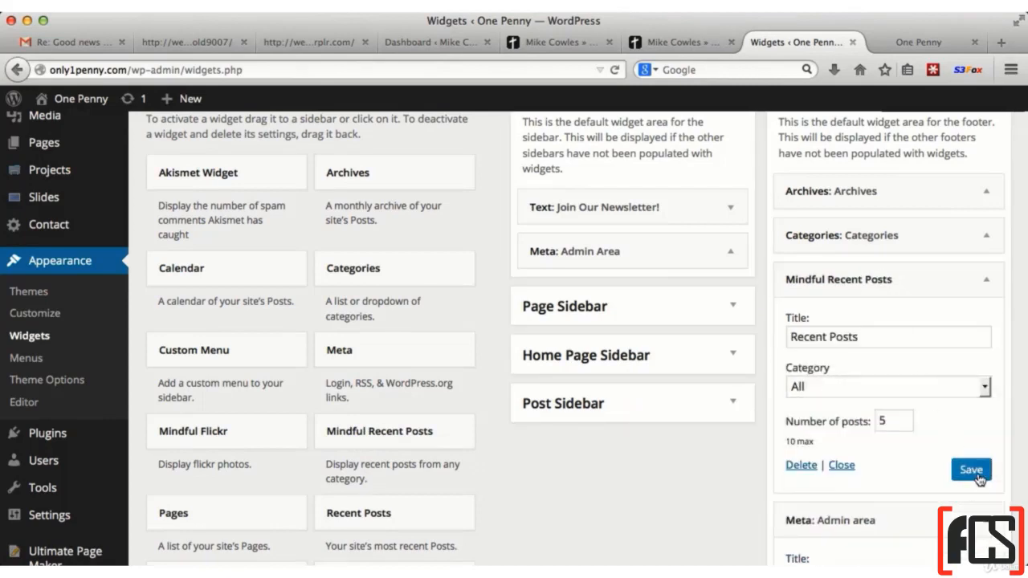
Check the Recent Posts column in the reloaded live site's footer and collapse the Footer area on the widget management page
click(916, 41)
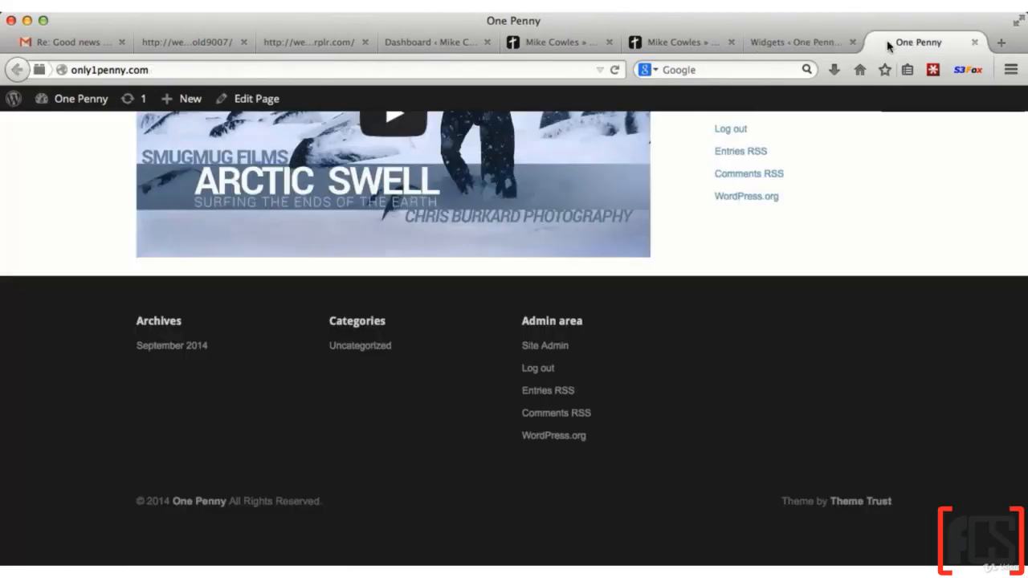
click(618, 70)
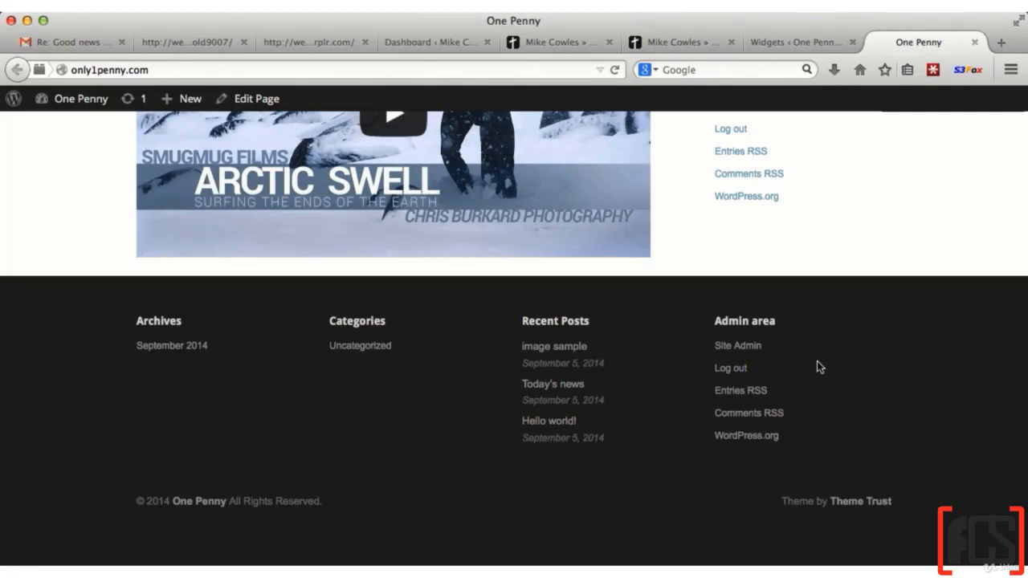
scroll(817, 362, up, 5)
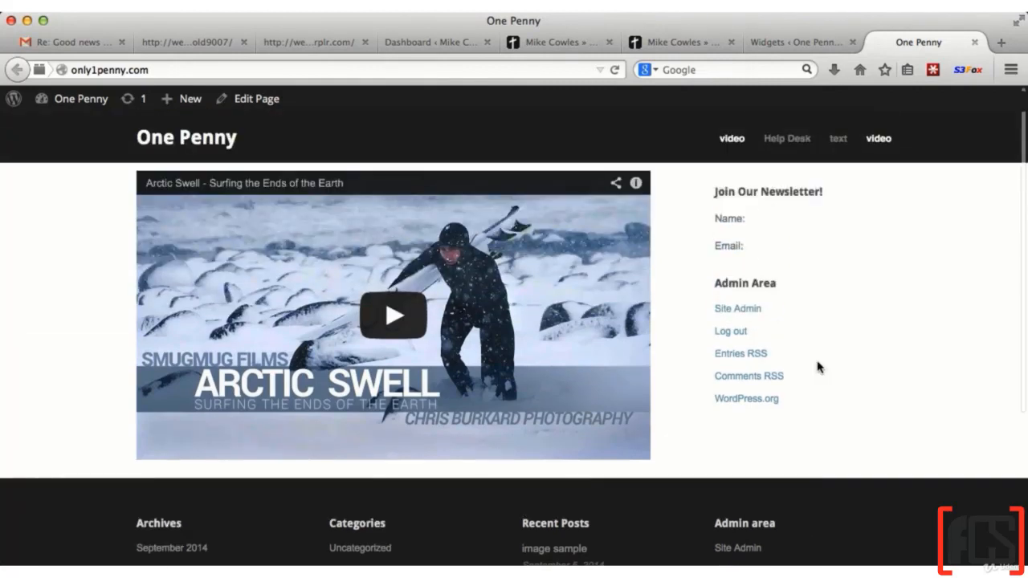
click(788, 43)
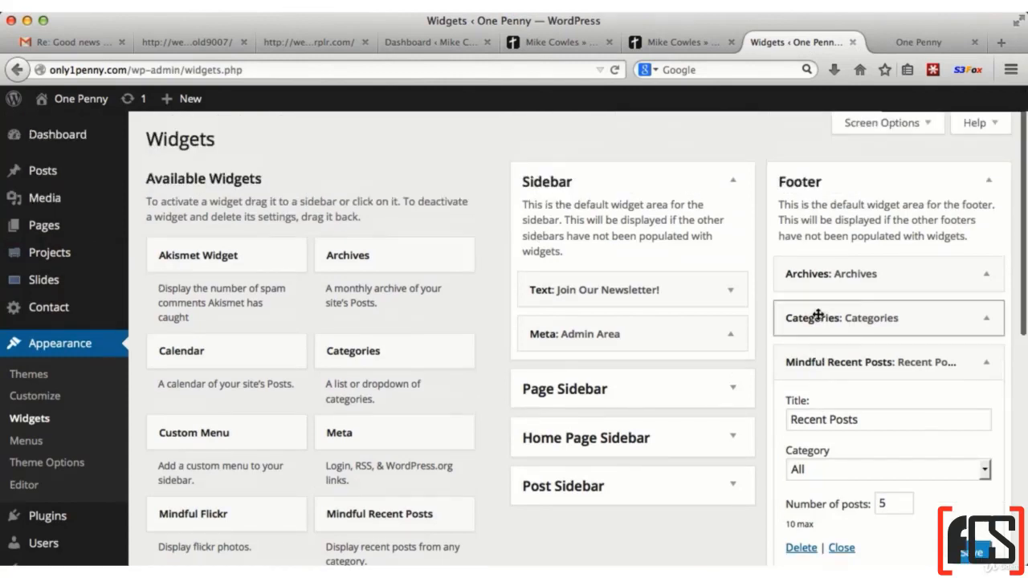
click(918, 184)
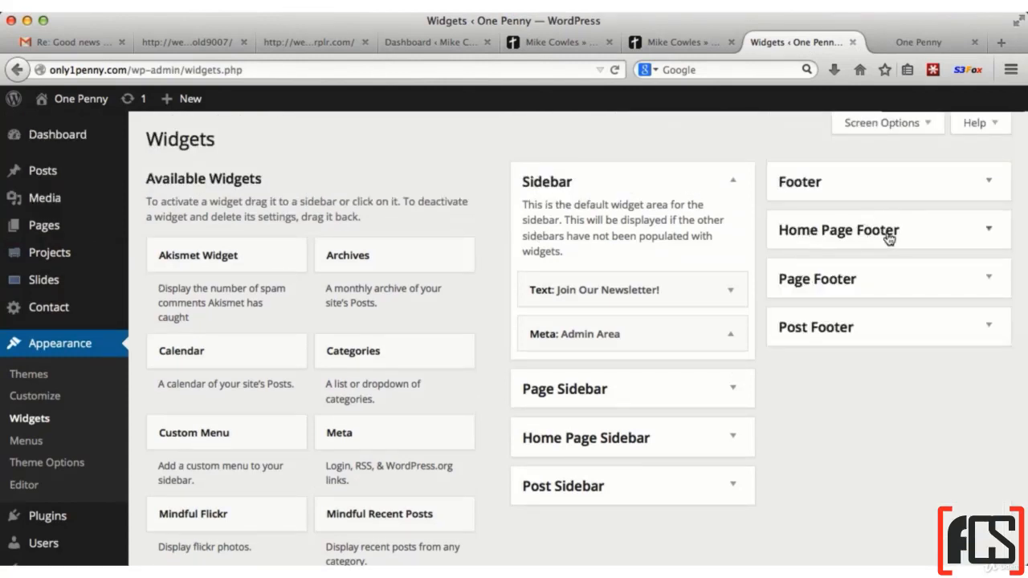